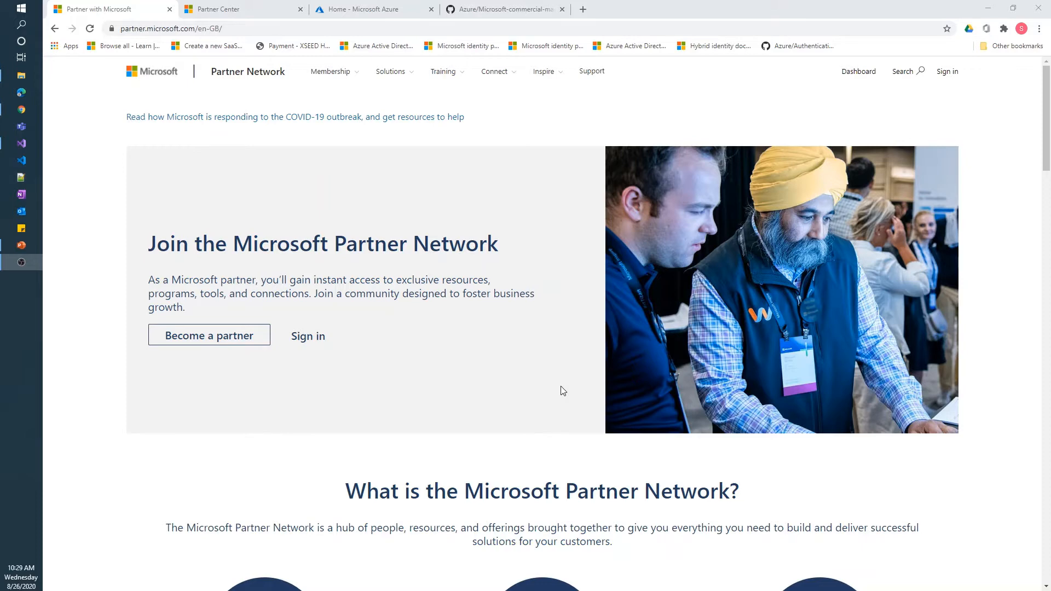
Show Test Offer 10's Technical configuration page in Partner Center
{"action": "left_click", "coordinate": [258, 8]}
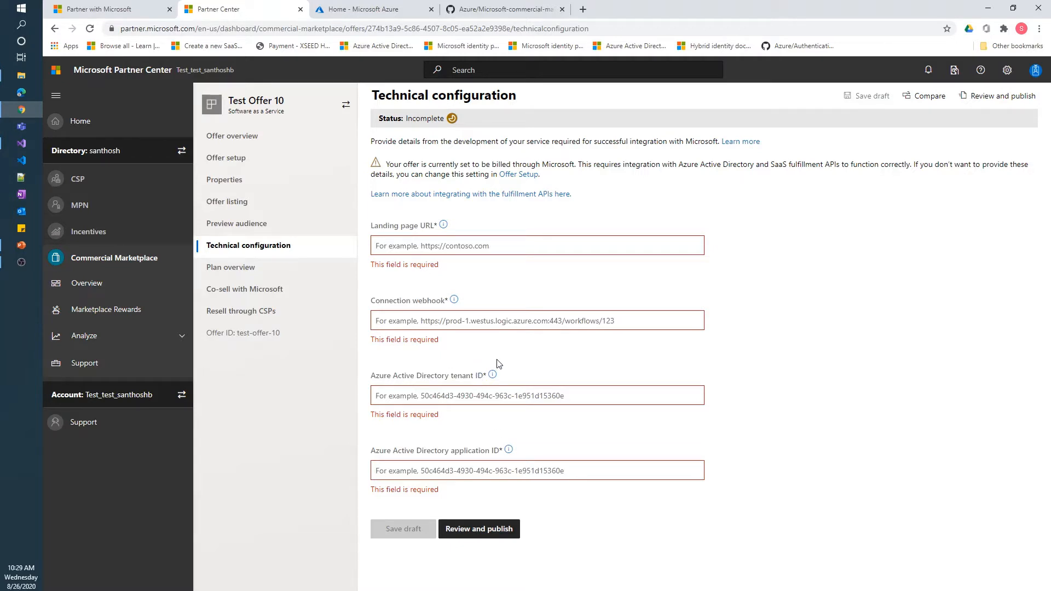
Skim the SaaS fulfillment APIs v2 API reference and webhook sections, then return to Technical configuration
{"action": "left_click", "coordinate": [484, 195]}
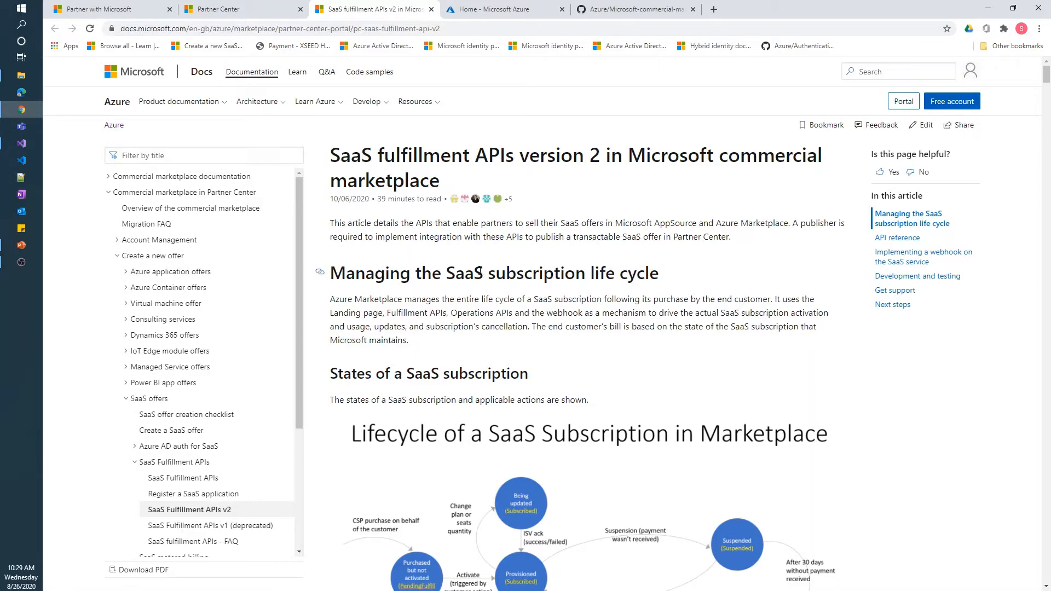
{"action": "left_click", "coordinate": [913, 242]}
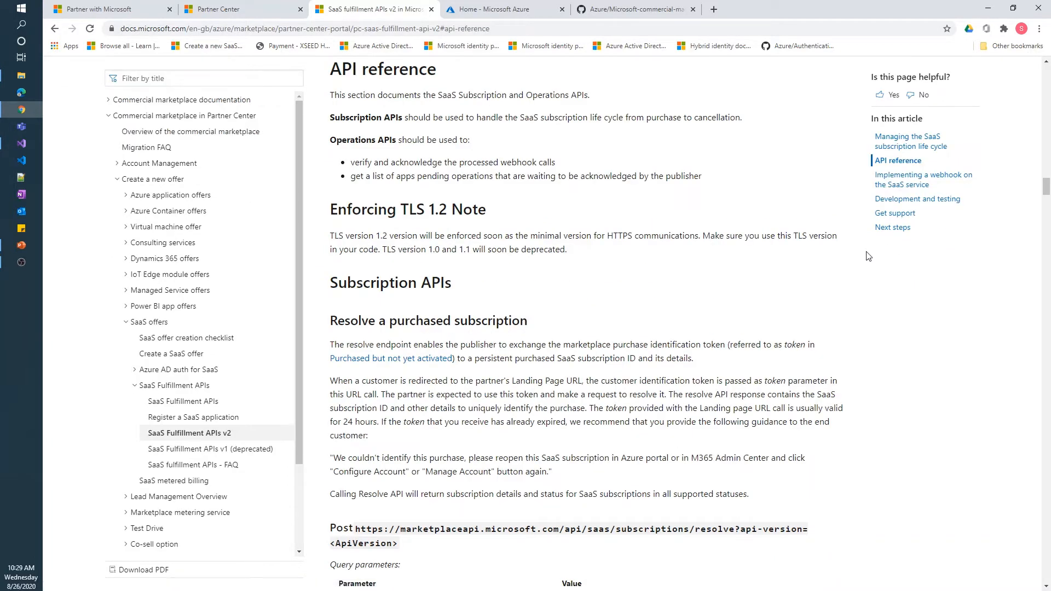
{"action": "left_click", "coordinate": [907, 188]}
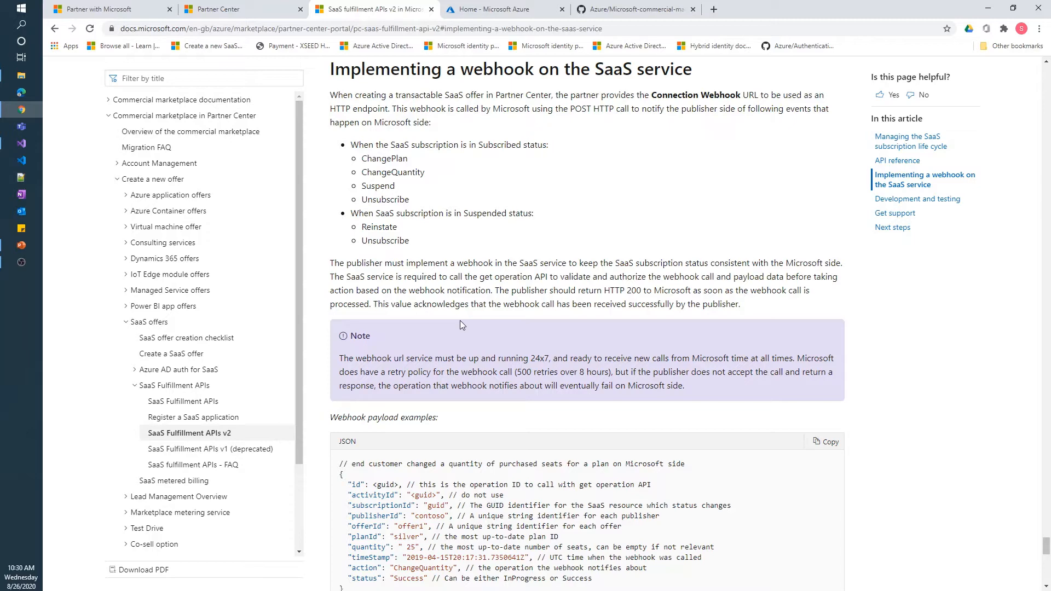
{"action": "left_click", "coordinate": [228, 16]}
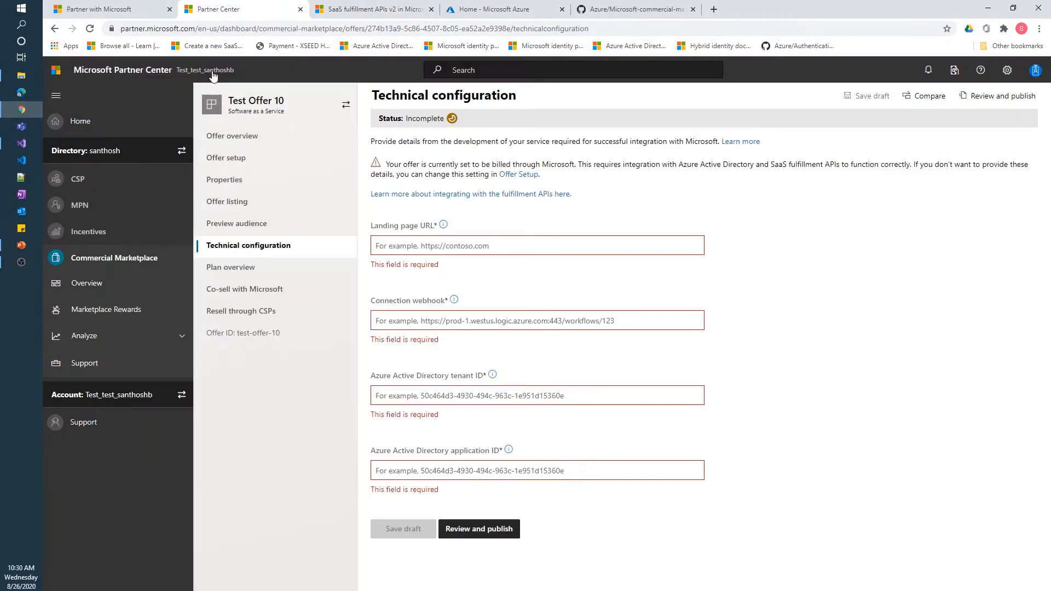
Present the Commercial Marketplace SaaS SDK Sample slide, then return to the Azure portal home
{"action": "left_click", "coordinate": [23, 246]}
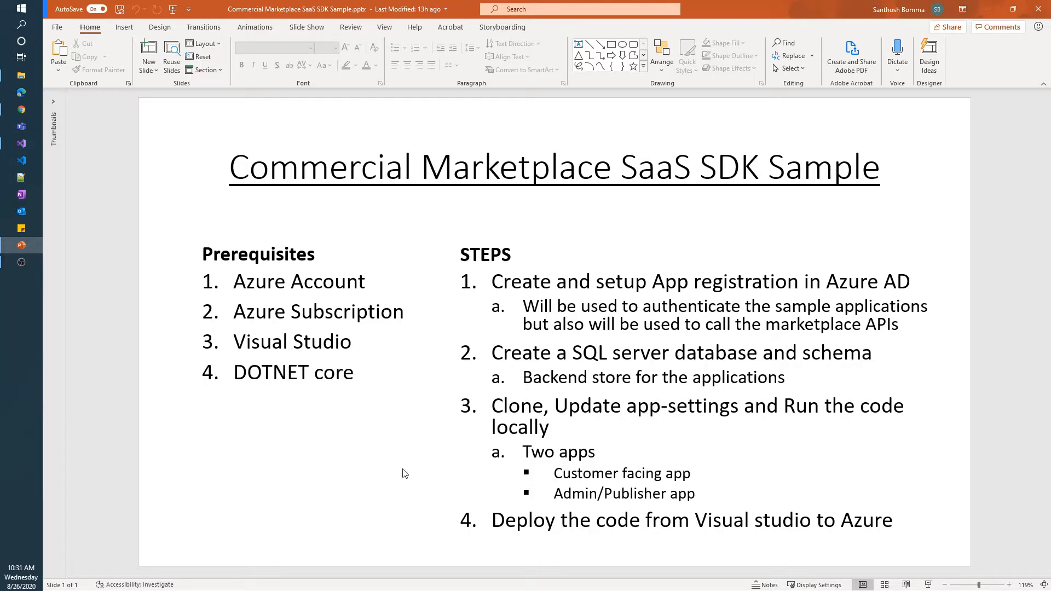
{"action": "left_click", "coordinate": [21, 109]}
{"action": "left_click", "coordinate": [490, 8]}
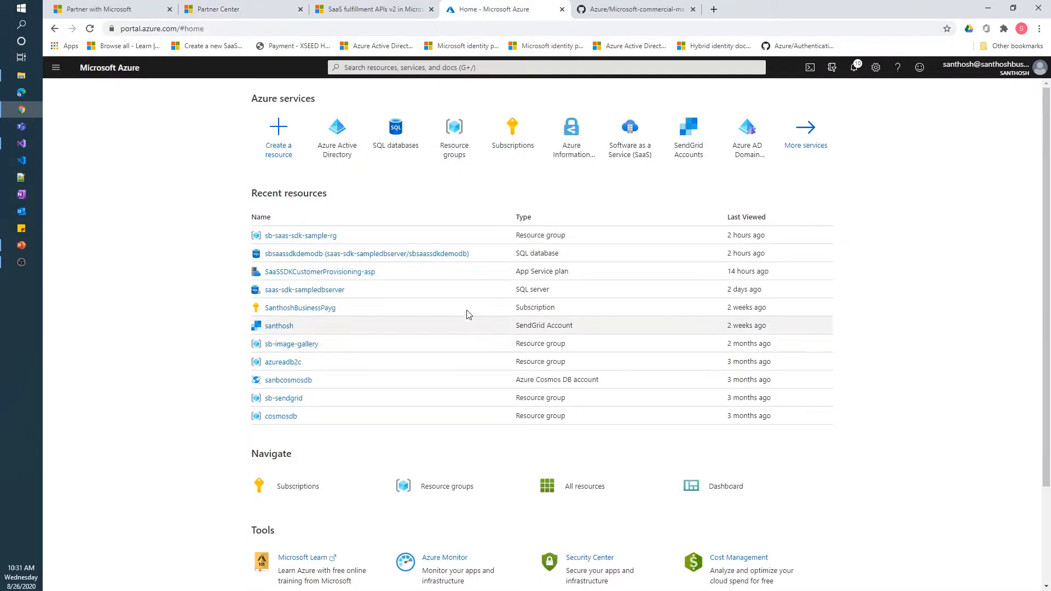
Browse the SaaS offer SDK repository's src and deployment/Database folders, returning to the repo root
{"action": "left_click", "coordinate": [619, 12]}
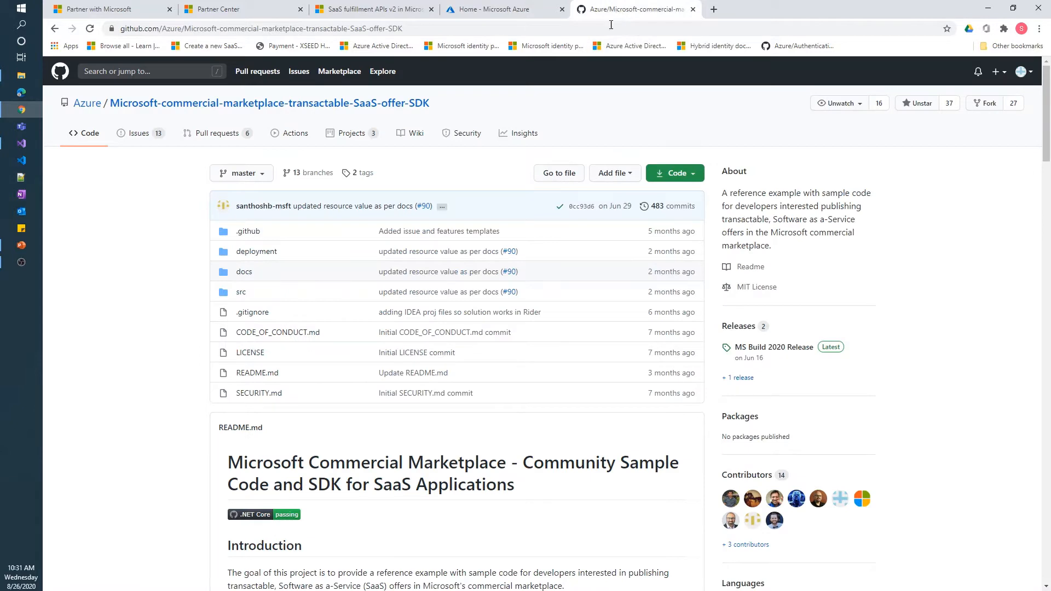
{"action": "left_click_drag", "start_coordinate": [417, 28], "coordinate": [124, 29]}
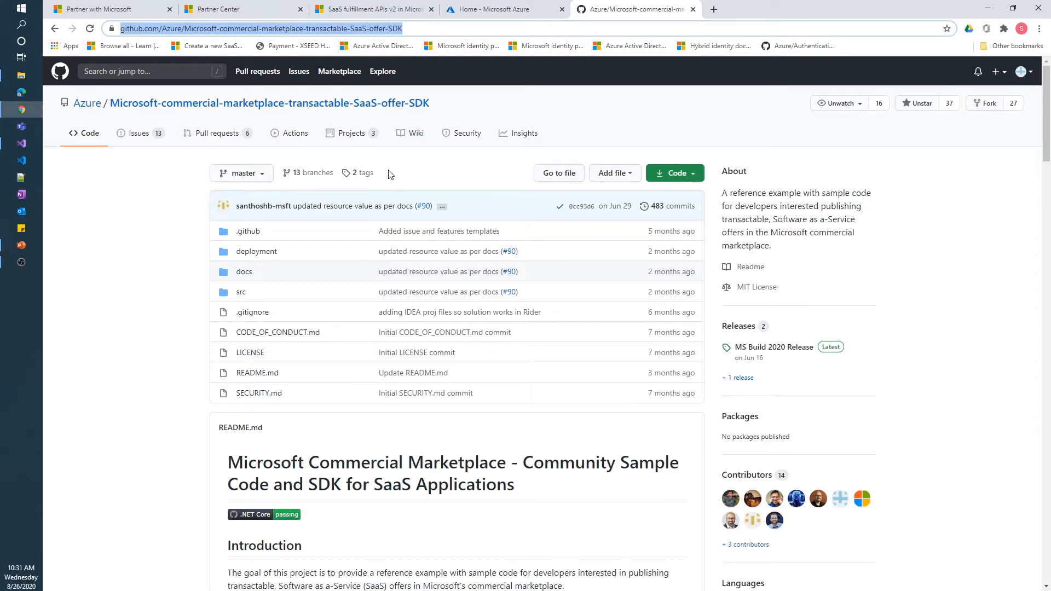
{"action": "left_click", "coordinate": [242, 292]}
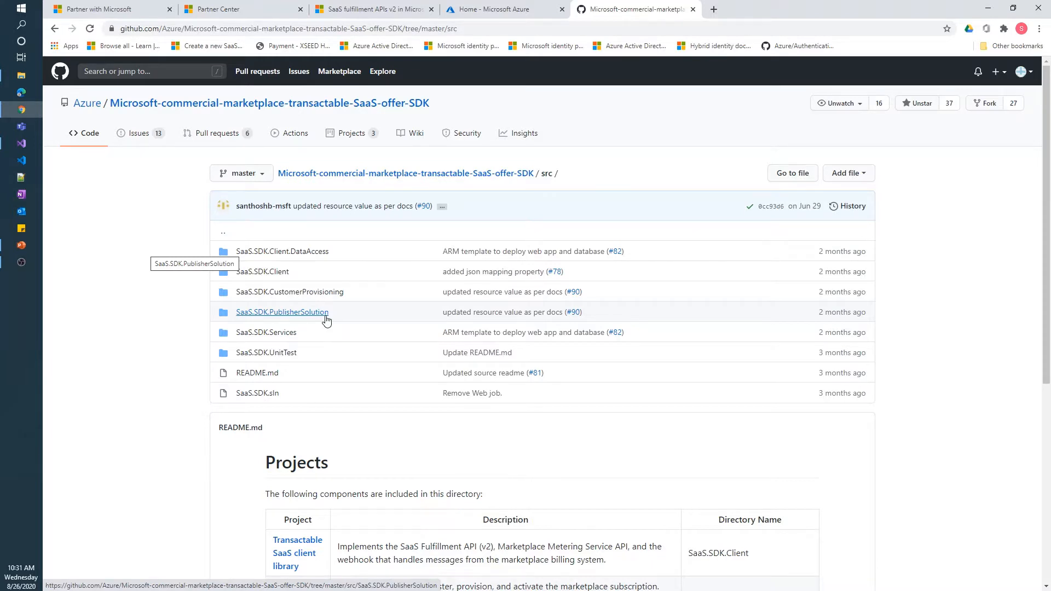
{"action": "key", "text": "alt+Left"}
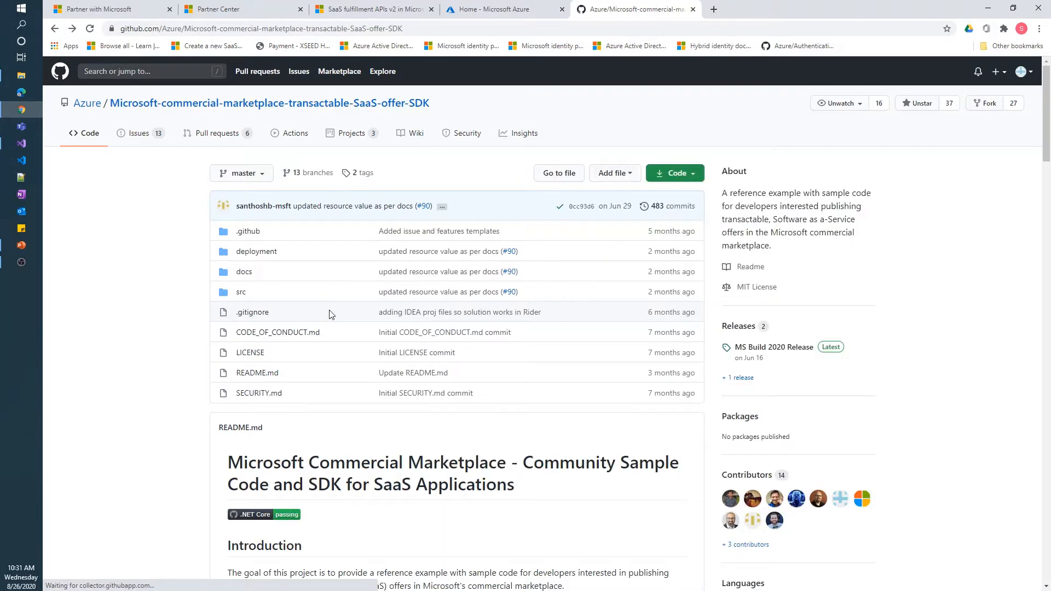
{"action": "left_click", "coordinate": [270, 255]}
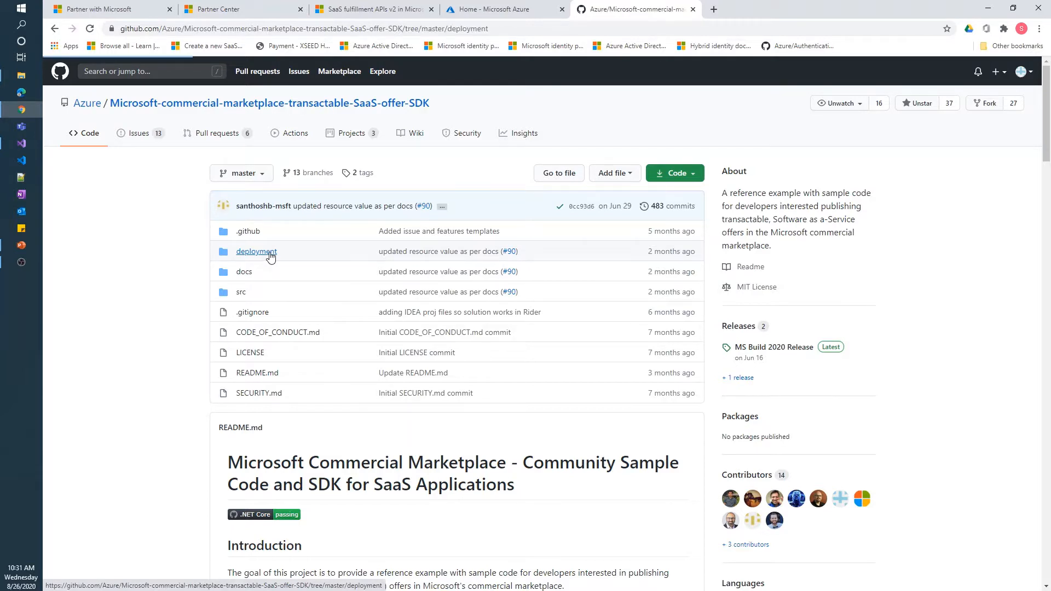
{"action": "left_click", "coordinate": [270, 253]}
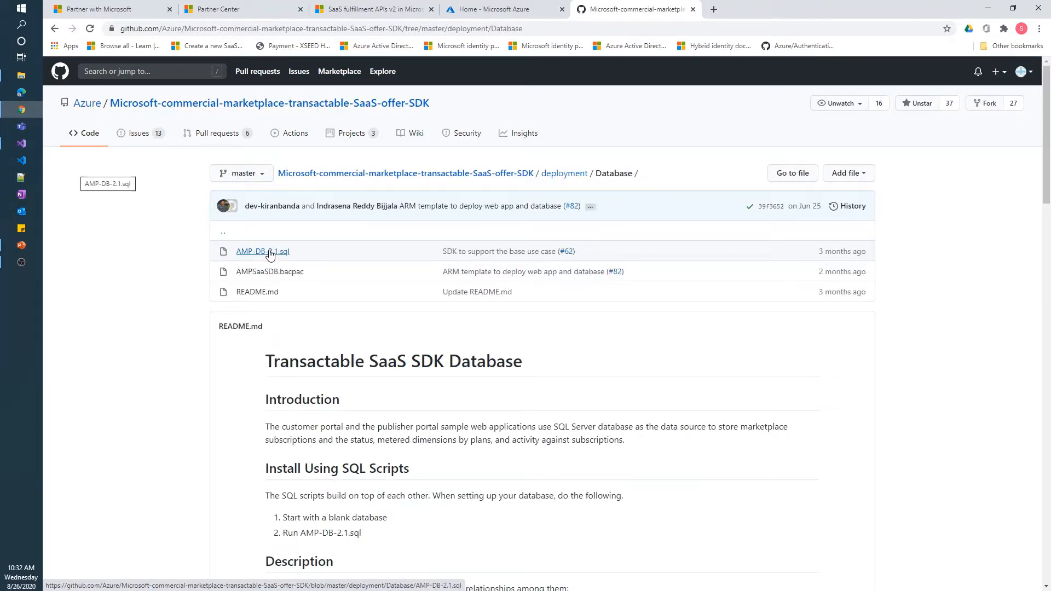
{"action": "key", "text": "alt+Left"}
{"action": "key", "text": "alt+Left"}
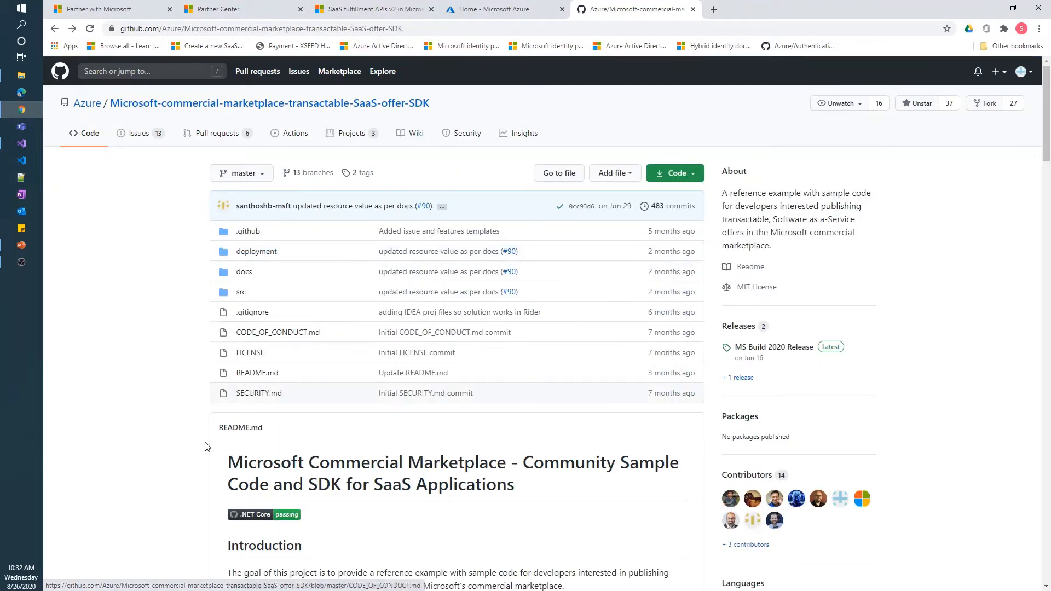
Read the SDK README, open Installation-Instructions.md, then go back to the Azure portal home
{"action": "scroll", "coordinate": [200, 441], "scroll_direction": "down", "scroll_amount": 3}
{"action": "scroll", "coordinate": [192, 440], "scroll_direction": "down", "scroll_amount": 13}
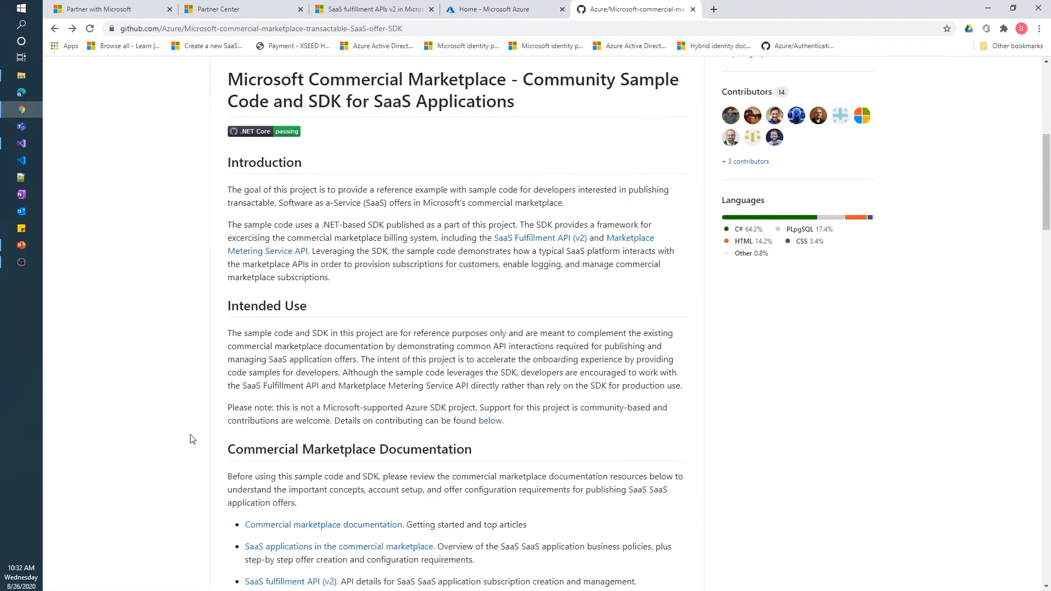
{"action": "scroll", "coordinate": [193, 440], "scroll_direction": "down", "scroll_amount": 3}
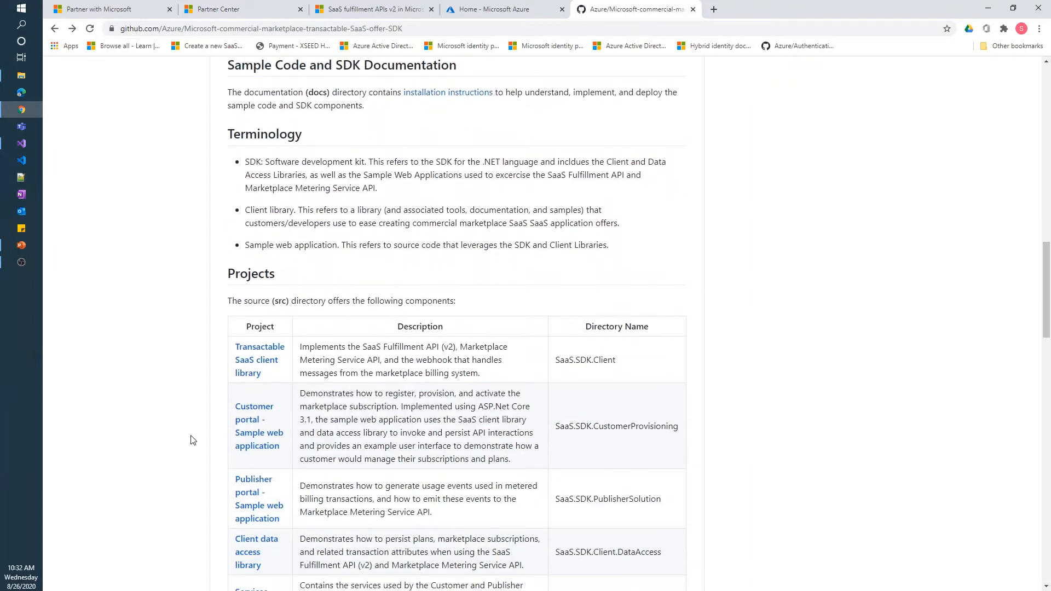
{"action": "scroll", "coordinate": [193, 440], "scroll_direction": "down", "scroll_amount": 7}
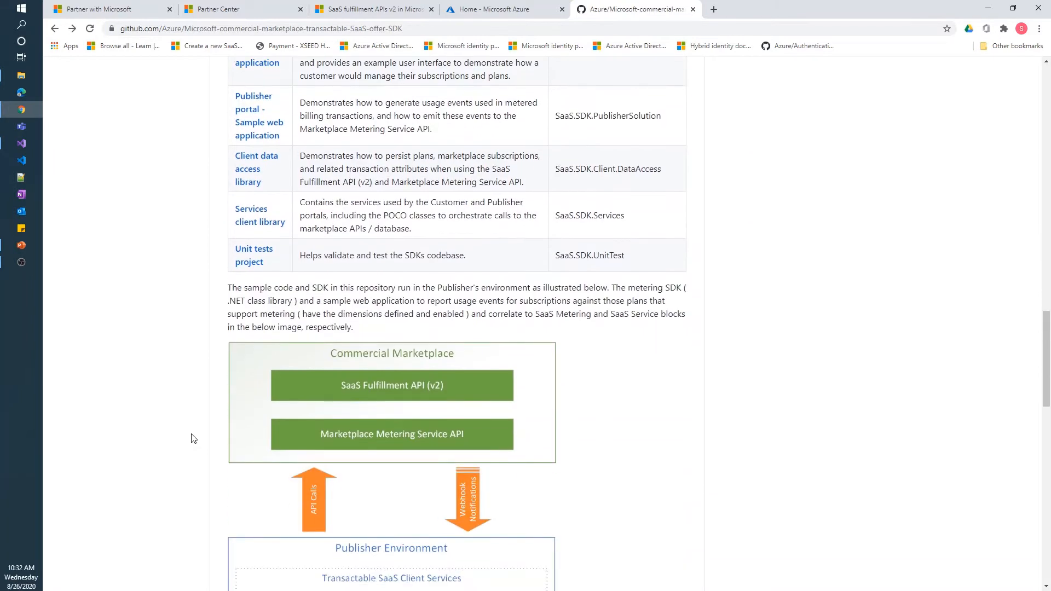
{"action": "scroll", "coordinate": [193, 438], "scroll_direction": "down", "scroll_amount": 12}
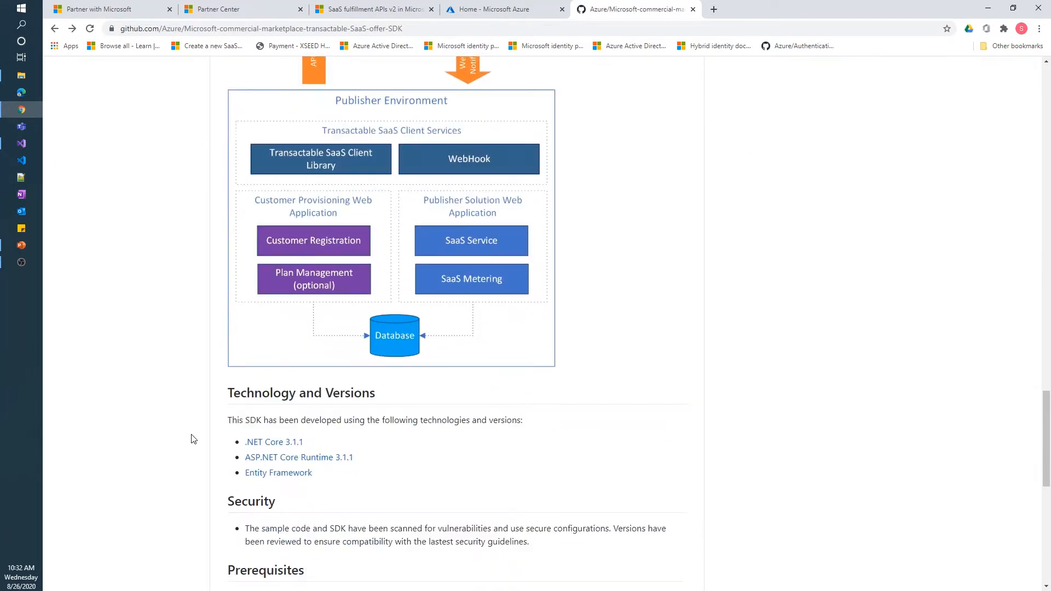
{"action": "scroll", "coordinate": [193, 438], "scroll_direction": "down", "scroll_amount": 5}
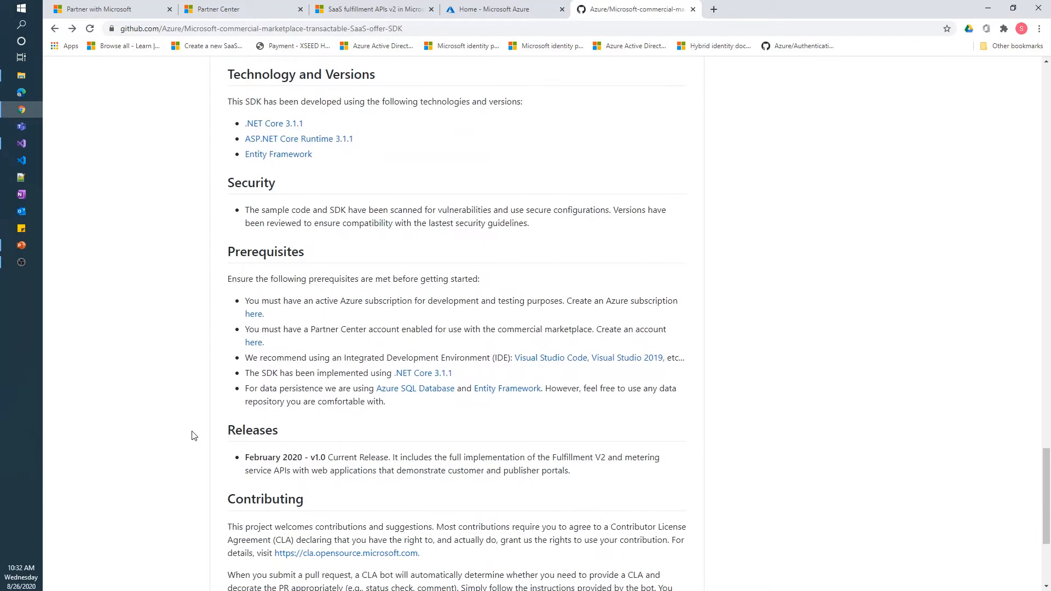
{"action": "scroll", "coordinate": [192, 432], "scroll_direction": "up", "scroll_amount": 6}
{"action": "scroll", "coordinate": [193, 430], "scroll_direction": "up", "scroll_amount": 14}
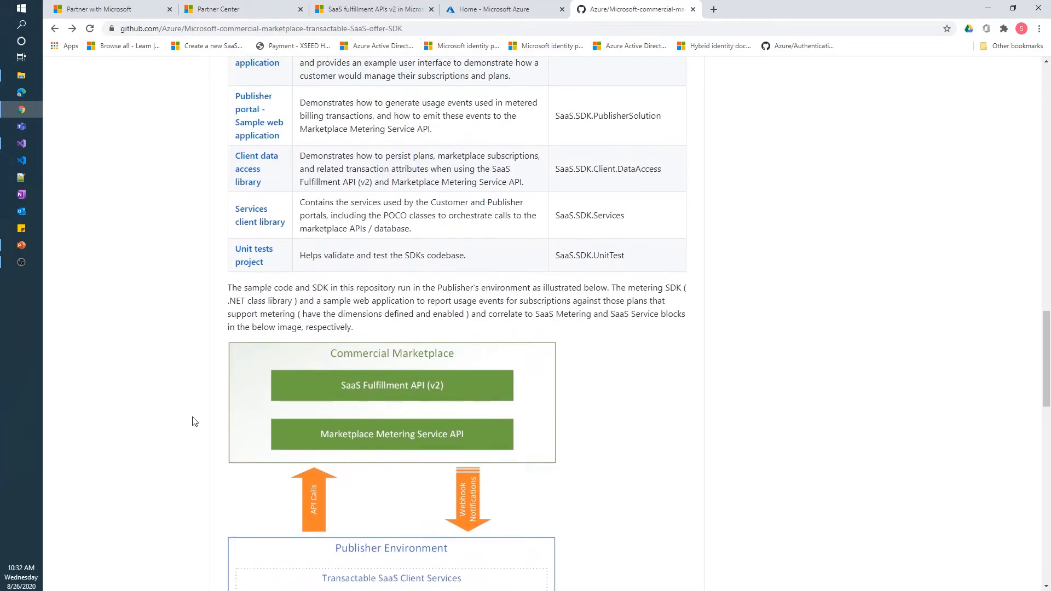
{"action": "scroll", "coordinate": [196, 415], "scroll_direction": "up", "scroll_amount": 4}
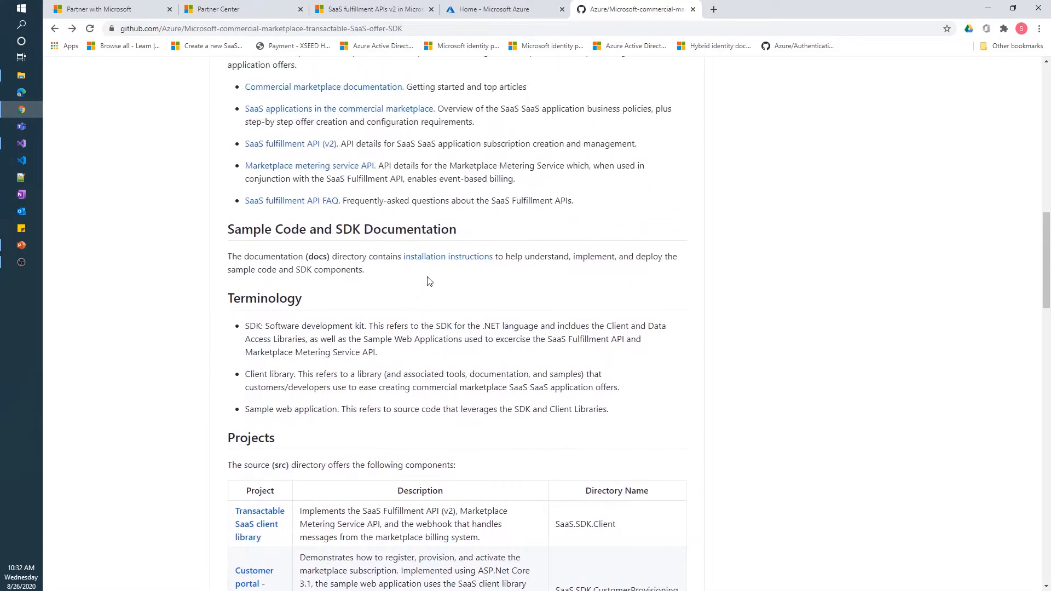
{"action": "left_click", "coordinate": [435, 257]}
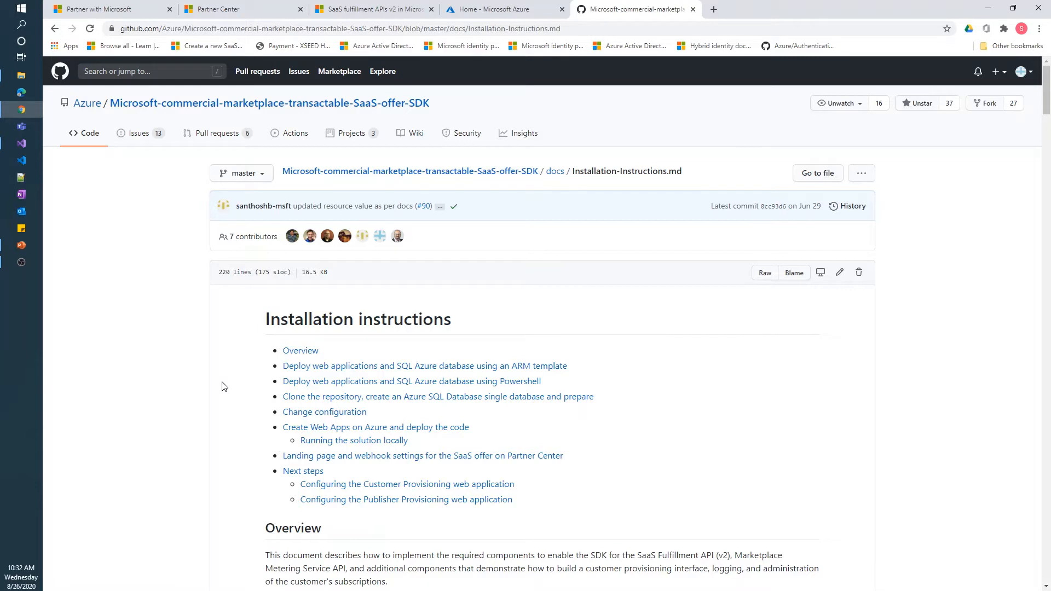
{"action": "left_click", "coordinate": [504, 8]}
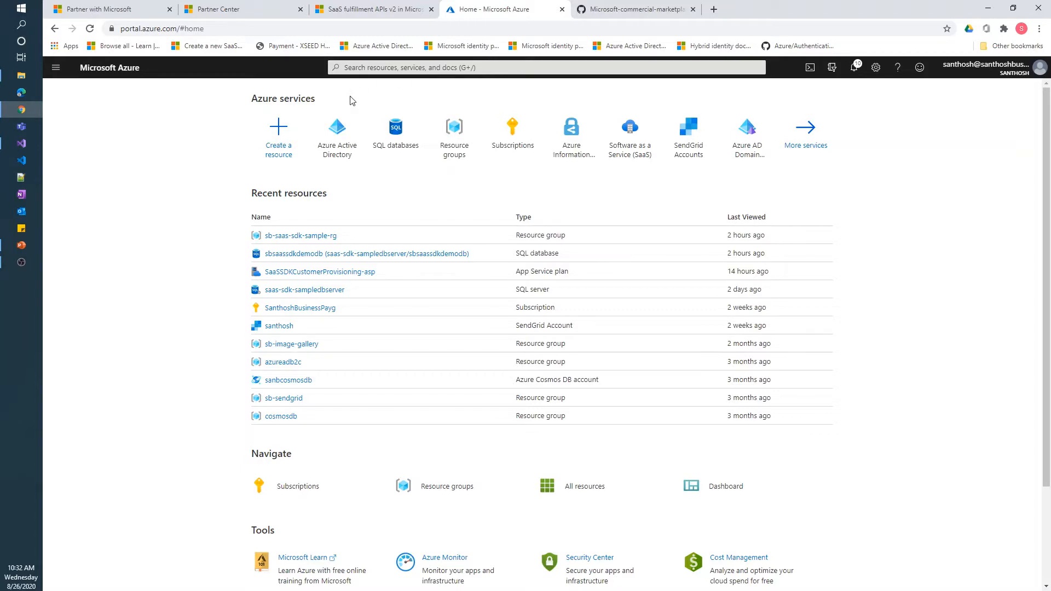
Register app sb-saas-sdk-demo in Azure AD for any organizational directory plus personal Microsoft accounts
{"action": "left_click", "coordinate": [341, 149]}
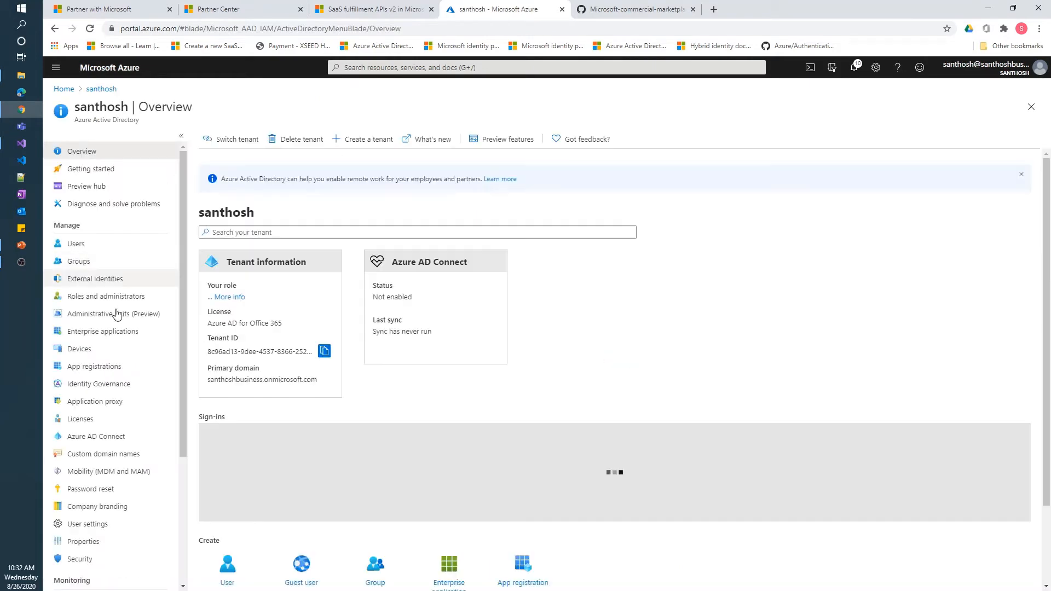
{"action": "left_click", "coordinate": [102, 366]}
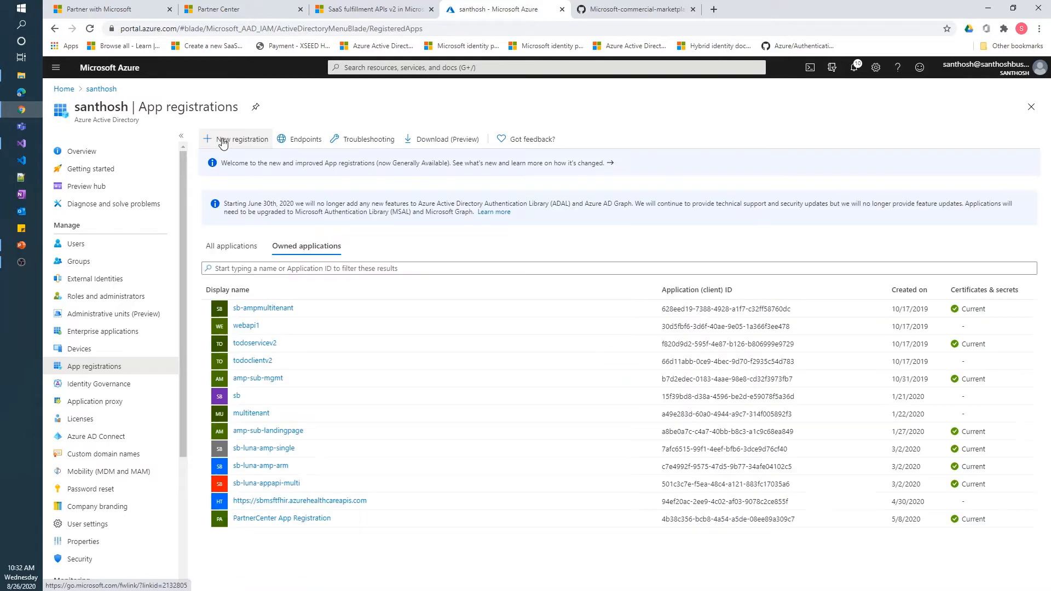
{"action": "left_click", "coordinate": [224, 137]}
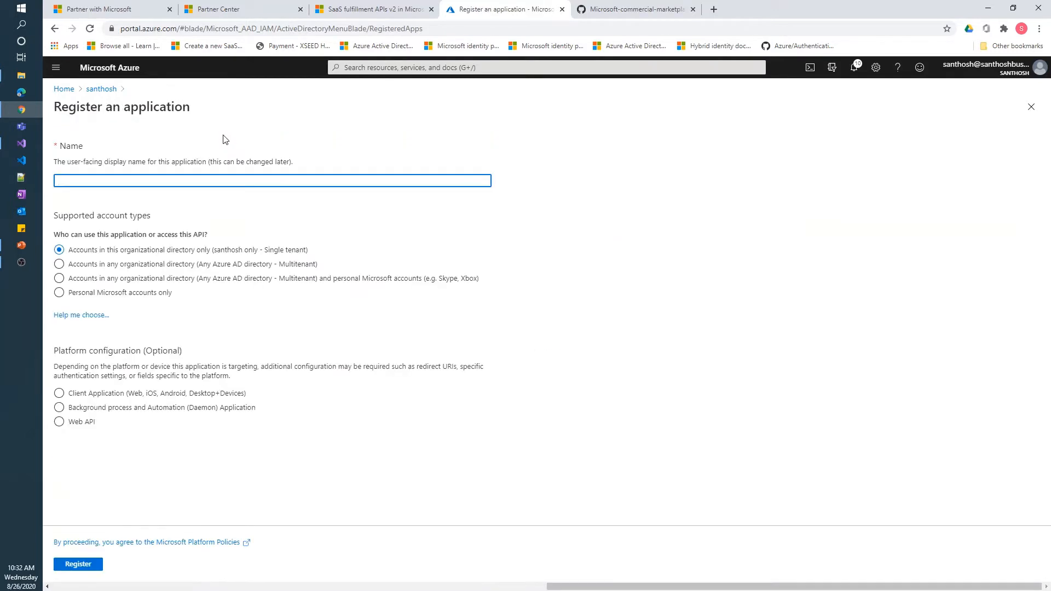
{"action": "type", "text": "sb-saas-sdk-demo"}
{"action": "left_click", "coordinate": [160, 280]}
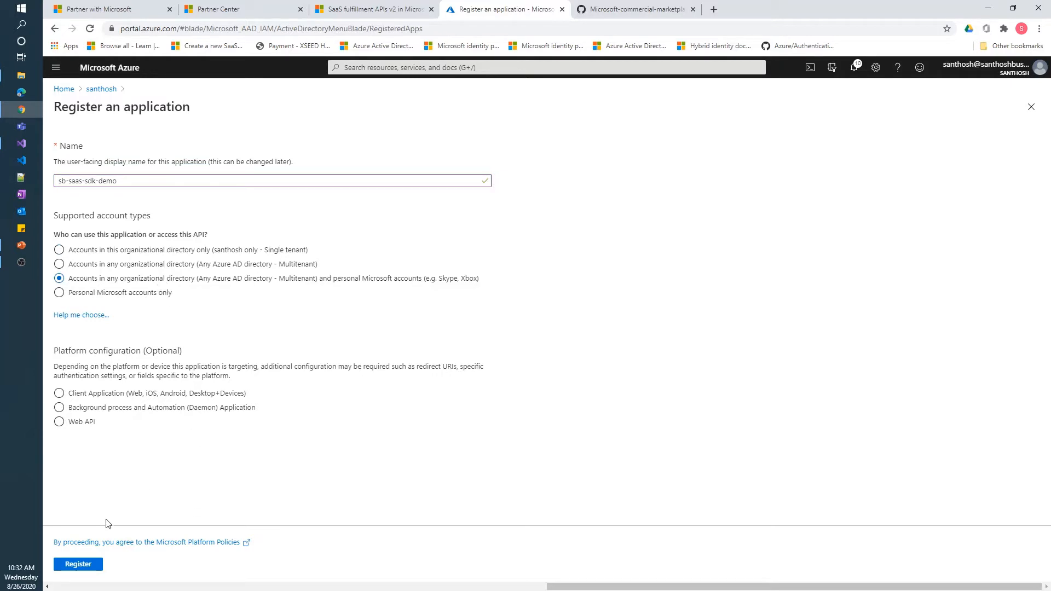
{"action": "left_click", "coordinate": [85, 566]}
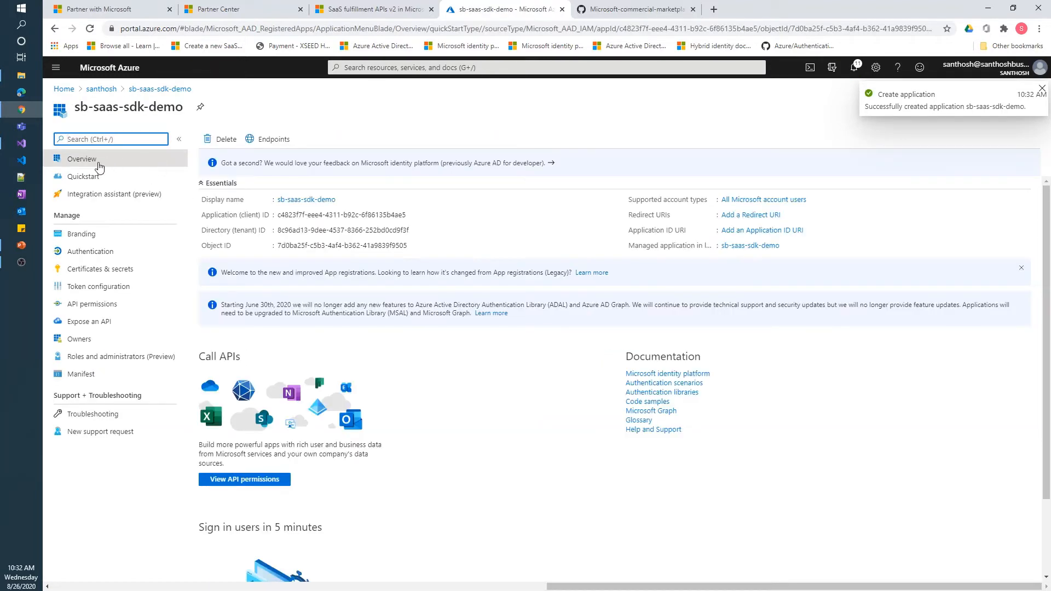
Apply the ASP.NET Core quickstart's localhost:44321 redirect URIs, logout URL and ID tokens to sb-saas-sdk-demo
{"action": "left_click", "coordinate": [87, 178]}
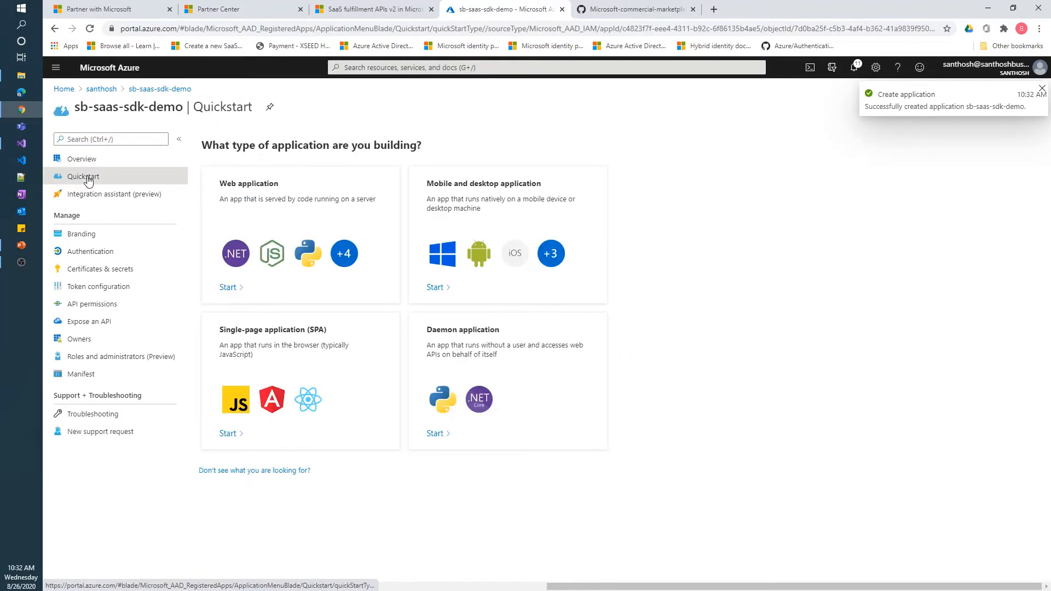
{"action": "left_click", "coordinate": [246, 202]}
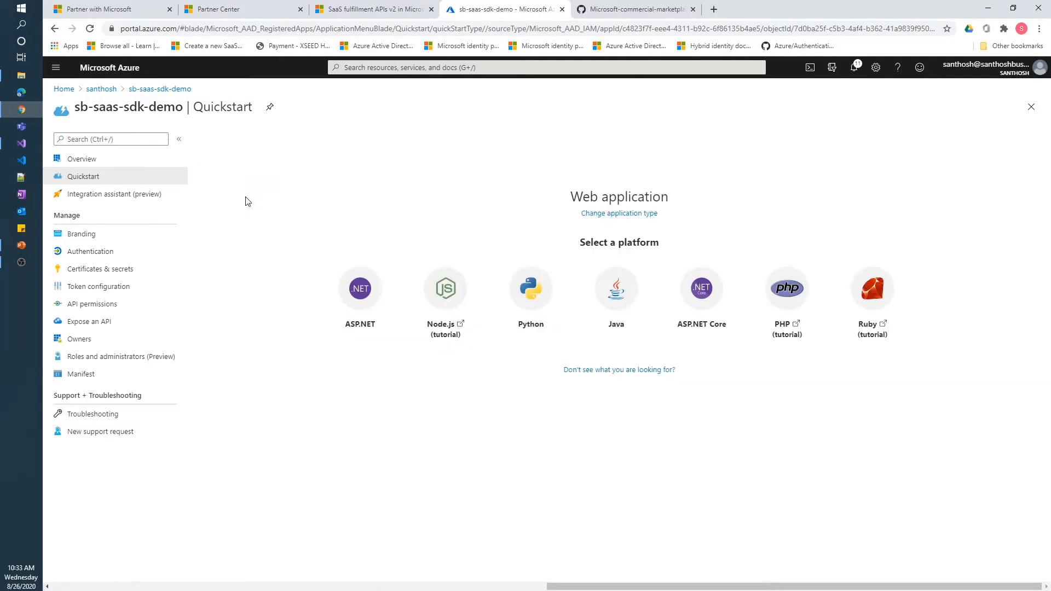
{"action": "left_click", "coordinate": [702, 307]}
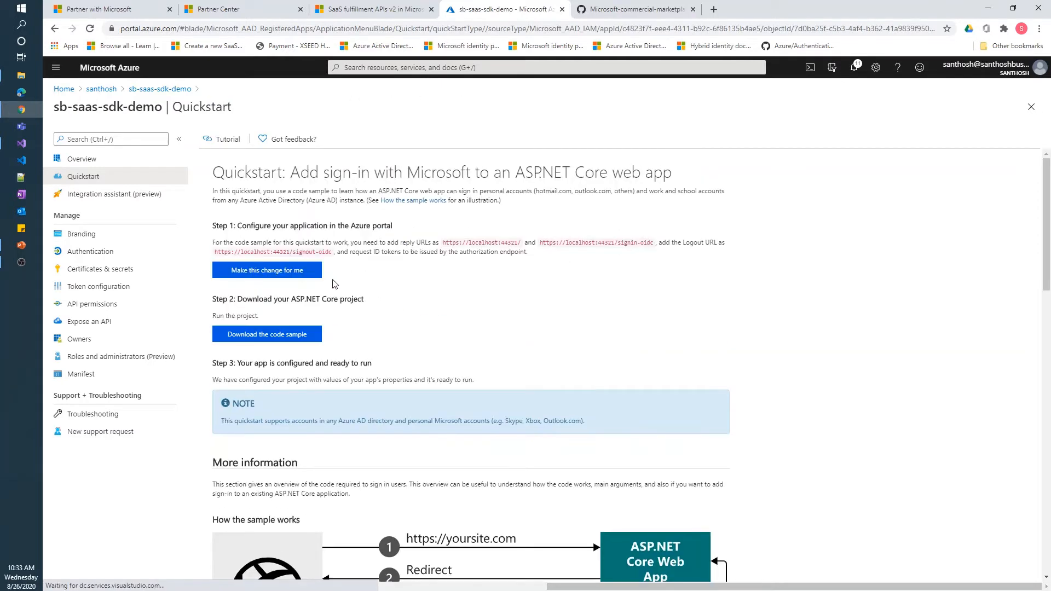
{"action": "left_click", "coordinate": [270, 272]}
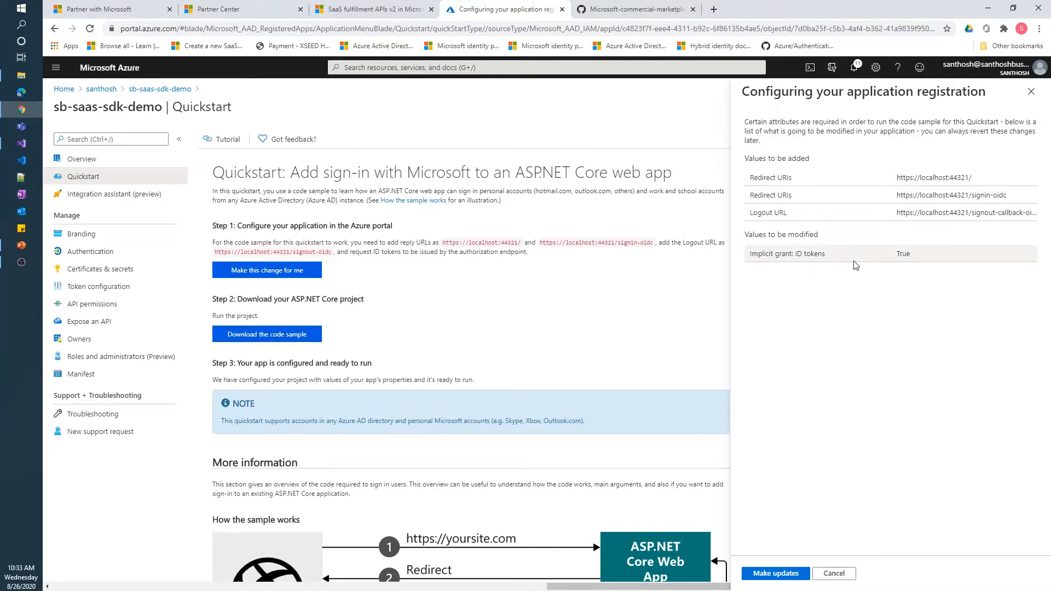
{"action": "left_click", "coordinate": [787, 579]}
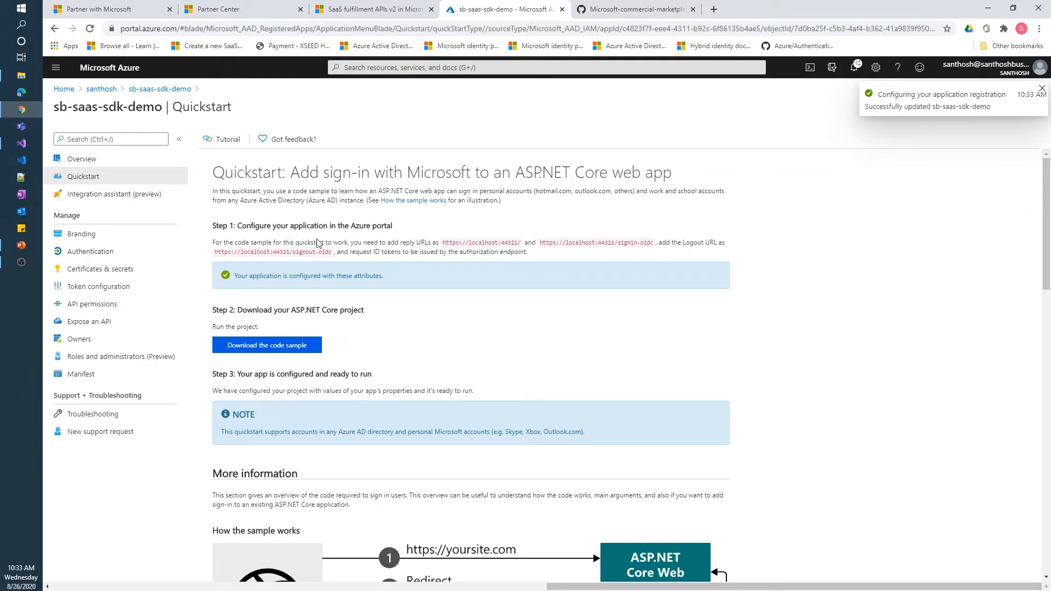
{"action": "left_click", "coordinate": [126, 160]}
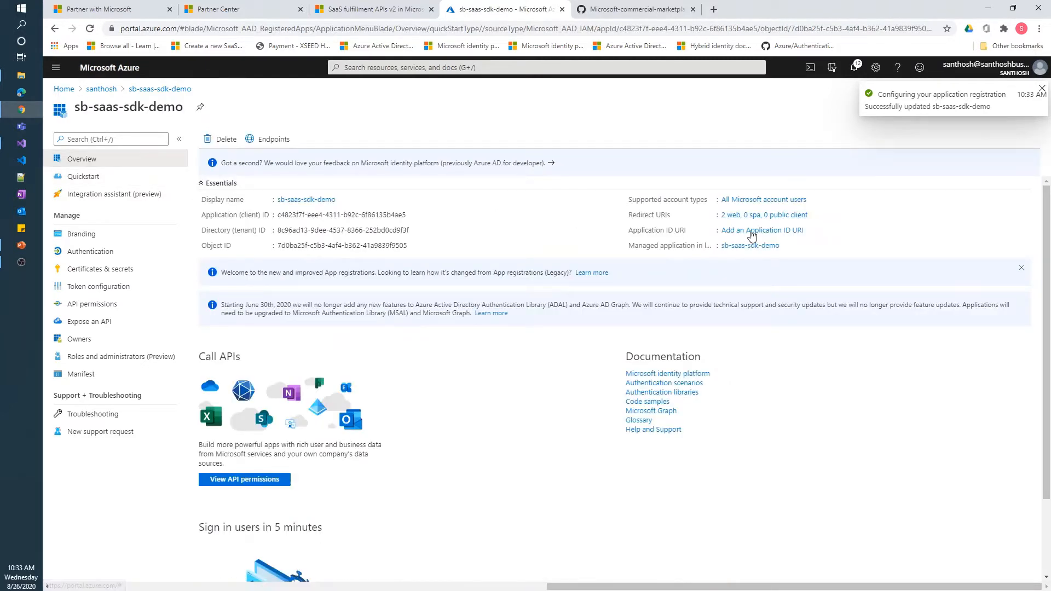
{"action": "left_click", "coordinate": [755, 216]}
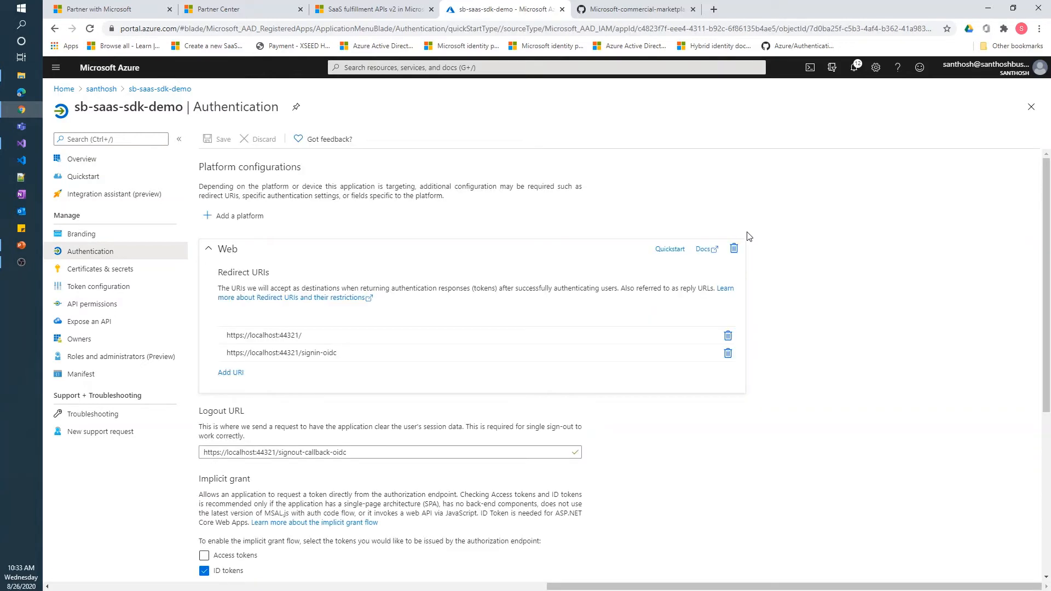
{"action": "double_click", "coordinate": [288, 336]}
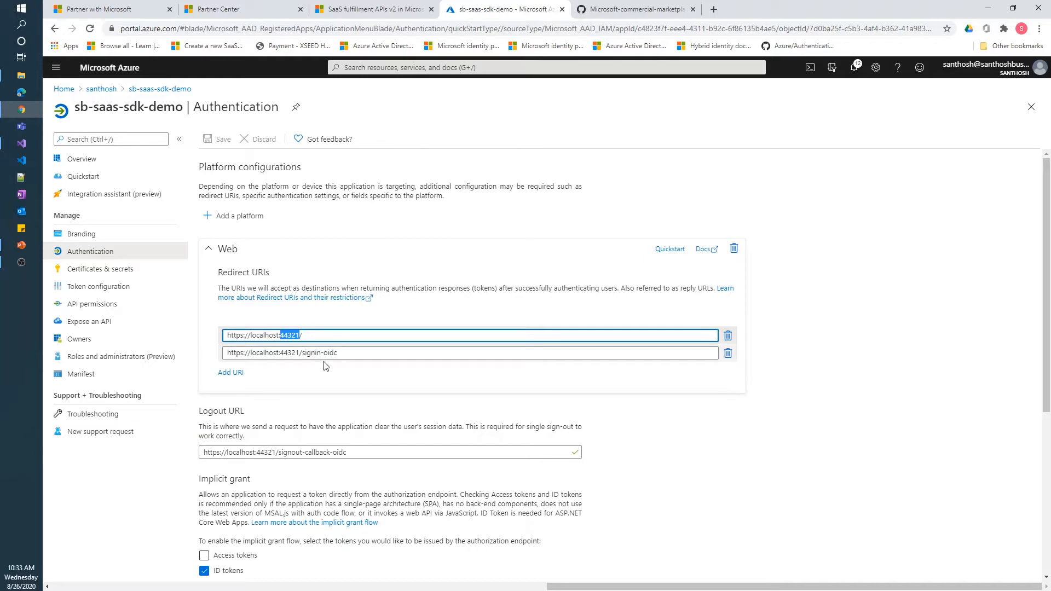
{"action": "type", "text": "44363"}
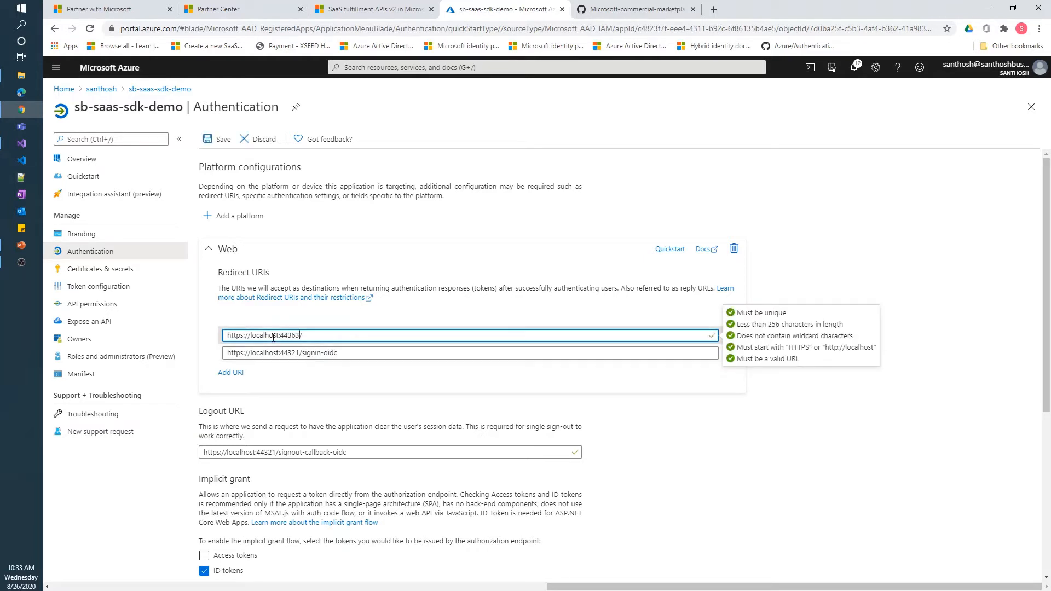
{"action": "double_click", "coordinate": [290, 335]}
{"action": "key", "text": "ctrl+c"}
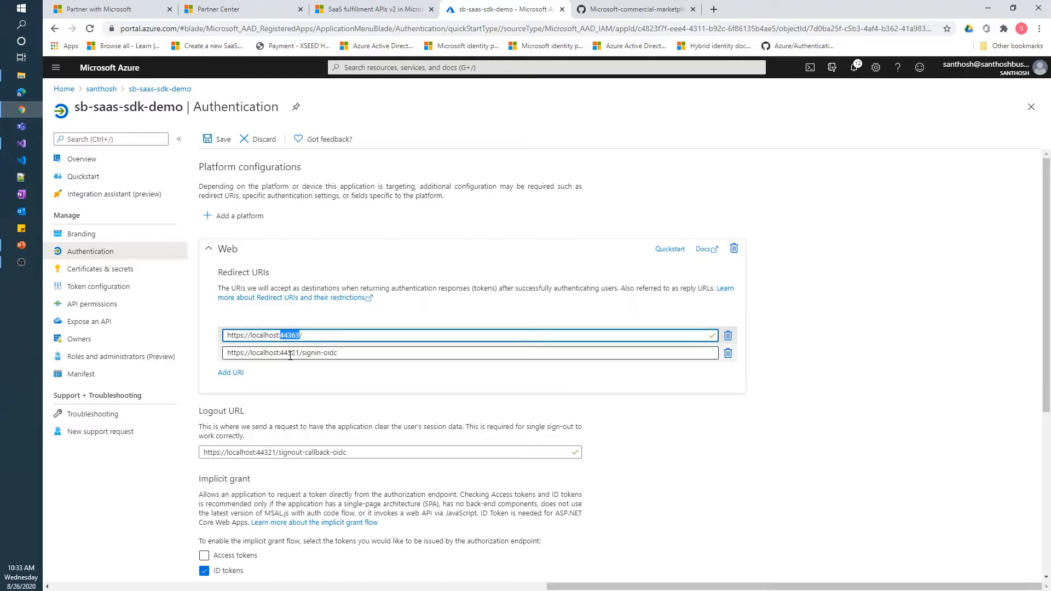
{"action": "double_click", "coordinate": [290, 353]}
{"action": "key", "text": "ctrl+v"}
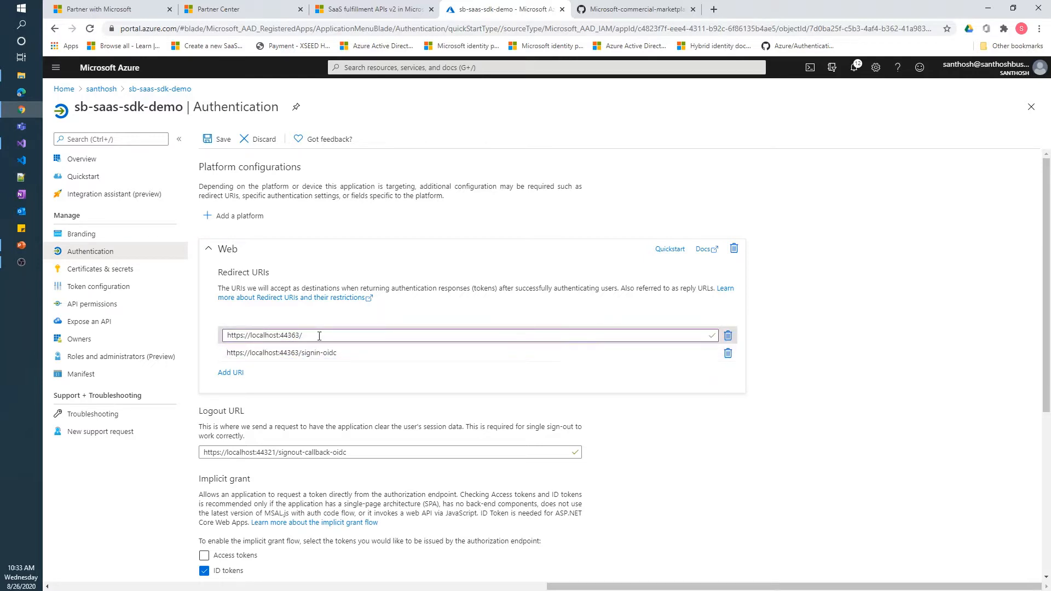
{"action": "triple_click", "coordinate": [318, 336]}
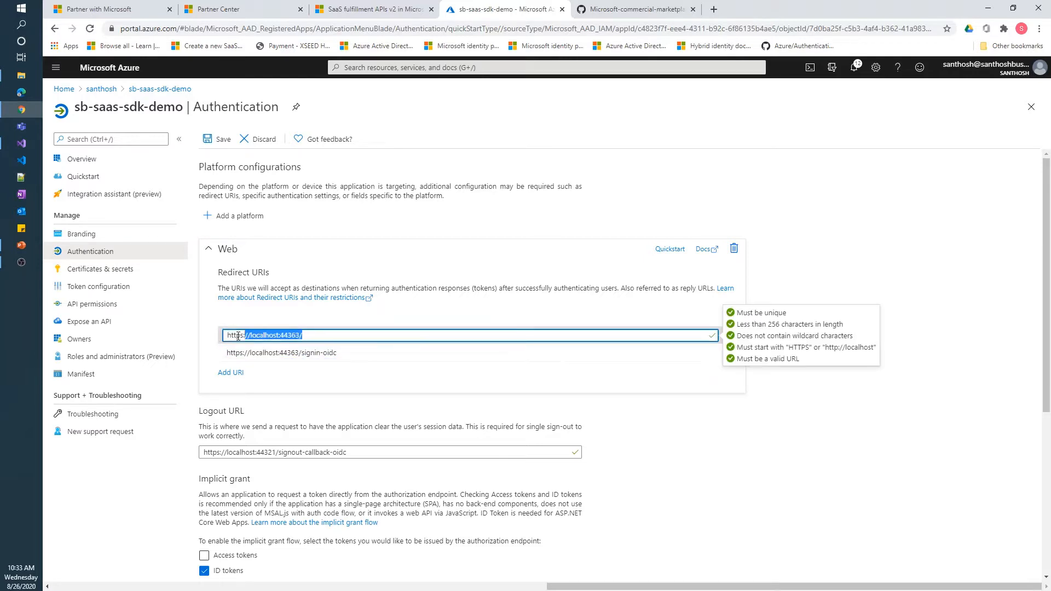
{"action": "left_click", "coordinate": [236, 373]}
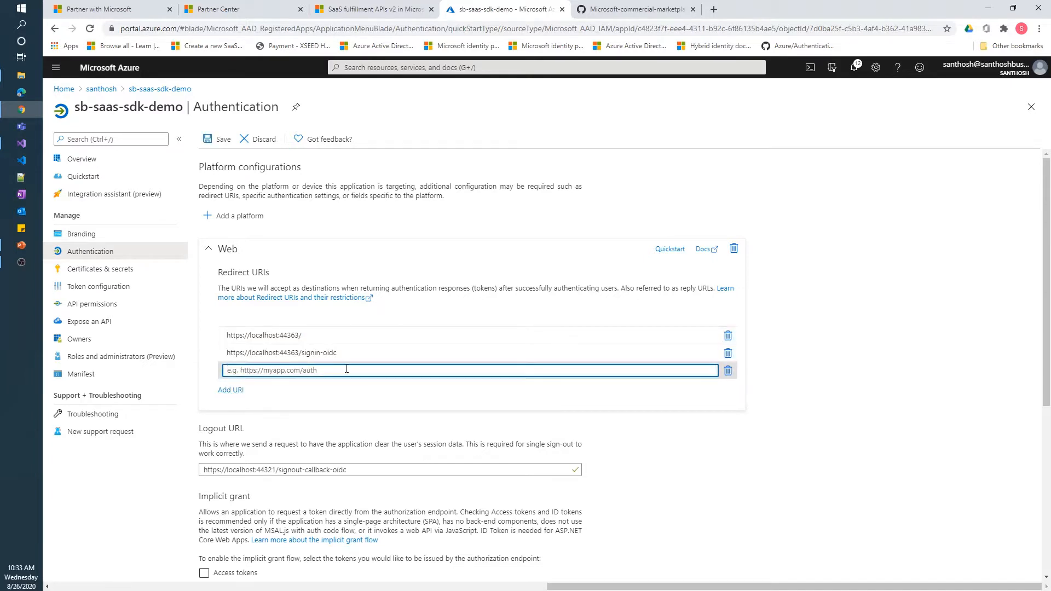
{"action": "key", "text": "ctrl+v"}
{"action": "type", "text": "Home"}
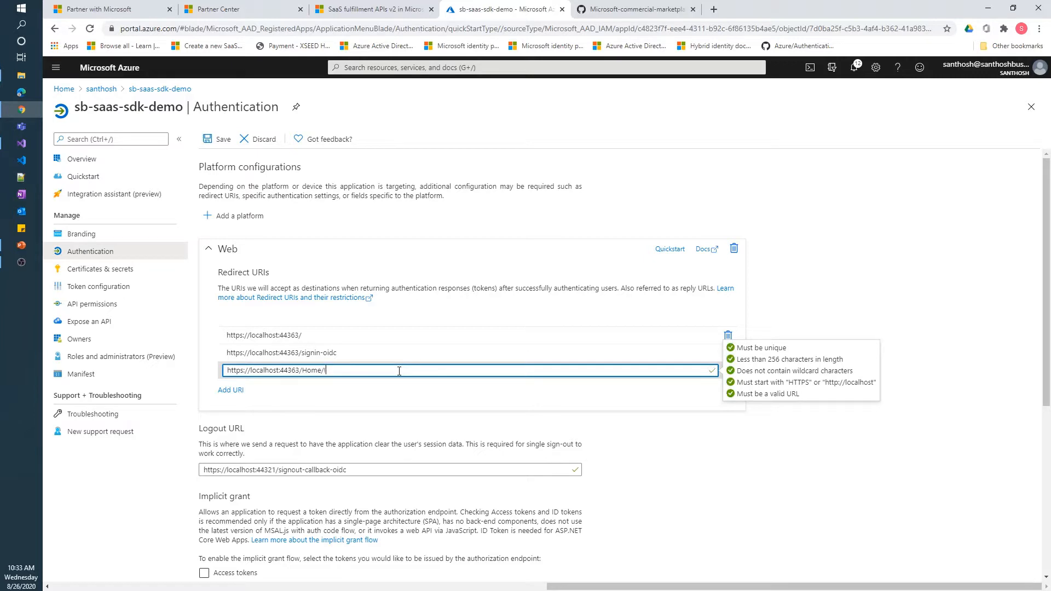
{"action": "type", "text": "/Index"}
{"action": "left_click", "coordinate": [219, 143]}
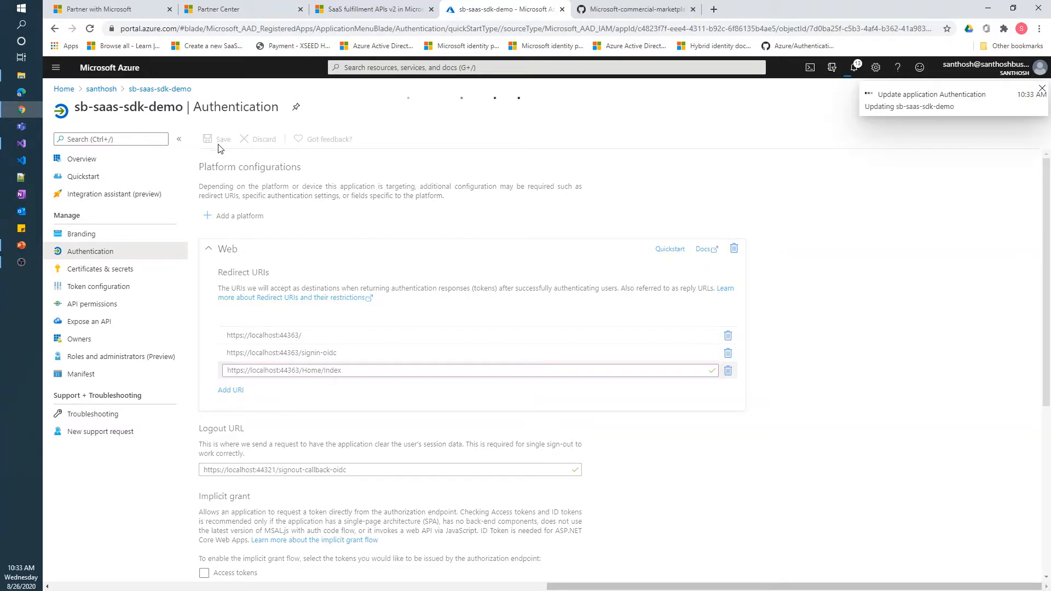
Go back to the app overview and open SQL databases through the portal search
{"action": "left_click", "coordinate": [120, 164]}
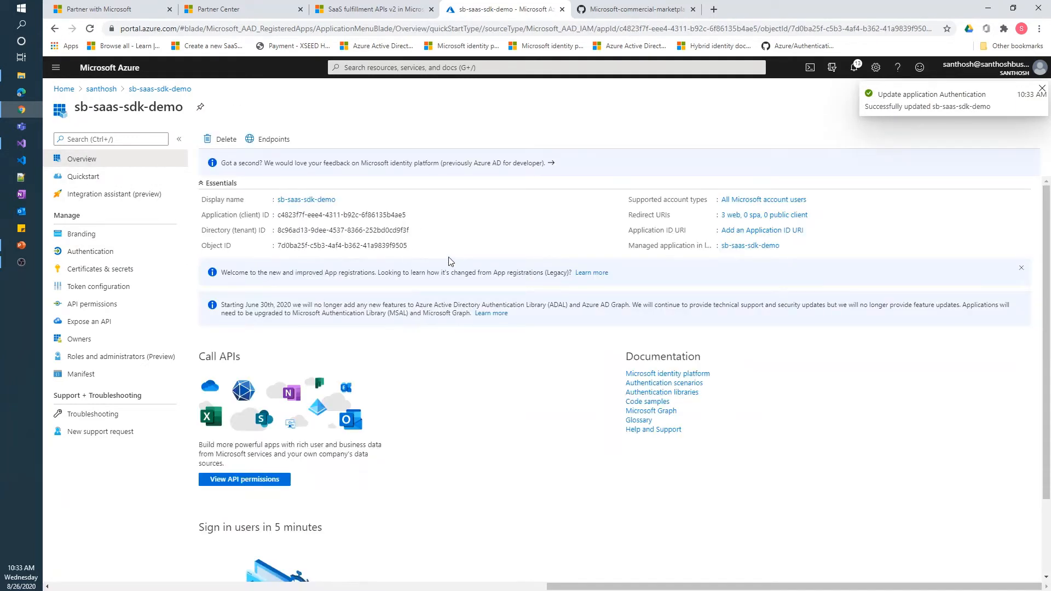
{"action": "left_click", "coordinate": [431, 67]}
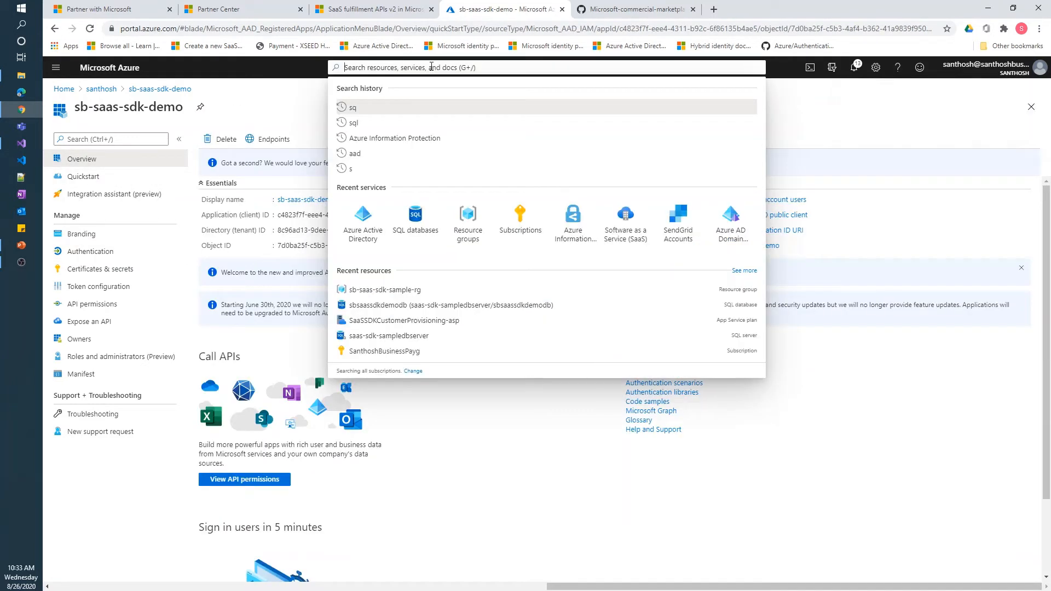
{"action": "left_click", "coordinate": [416, 219]}
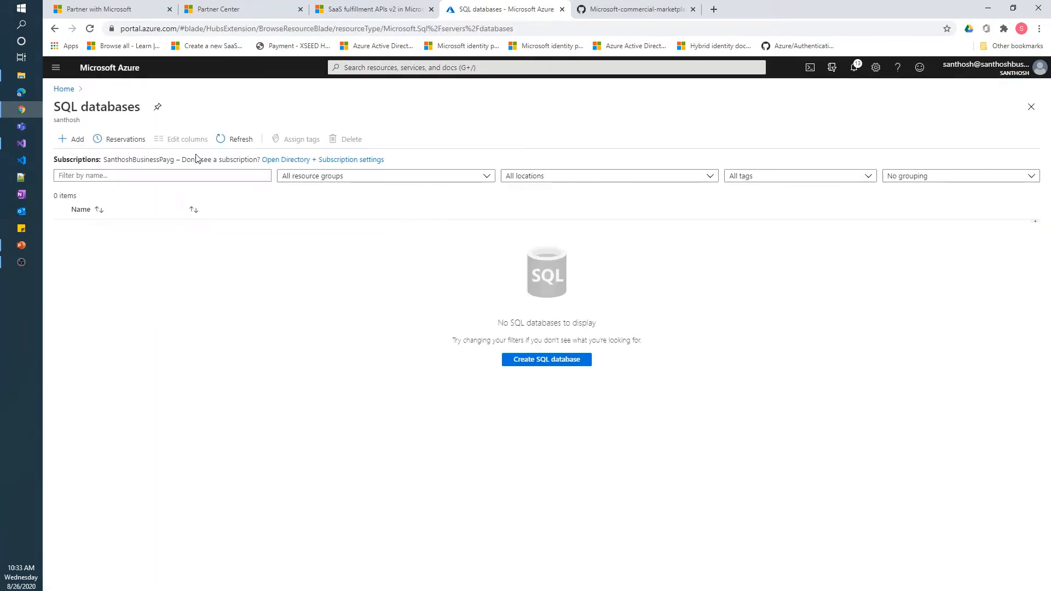
Start a new SQL database in new resource group sb-saas-sdk-sample-rg and begin typing its name
{"action": "left_click", "coordinate": [68, 143]}
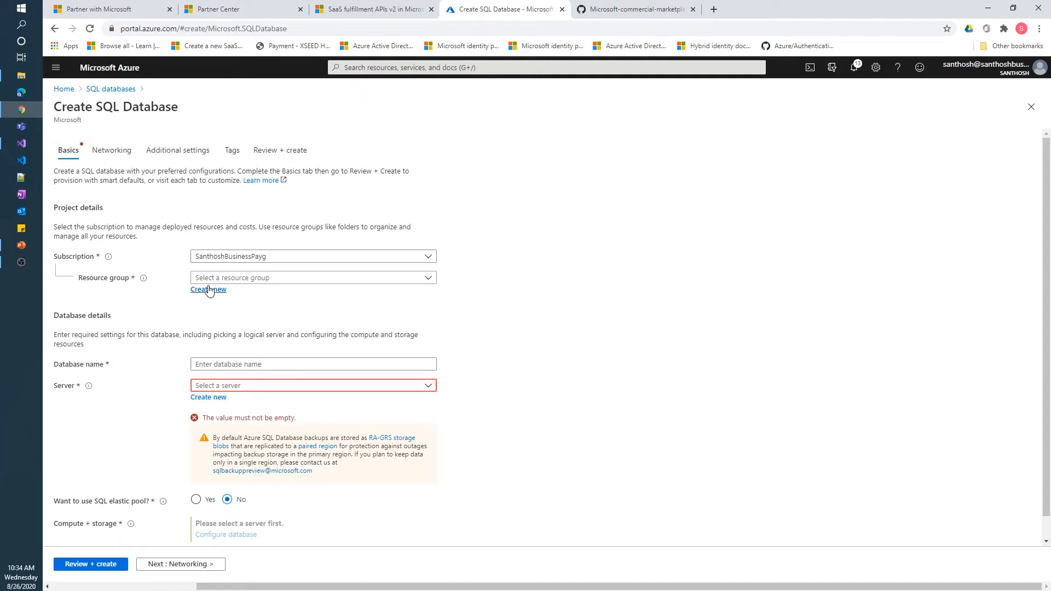
{"action": "left_click", "coordinate": [209, 290]}
{"action": "type", "text": "sb"}
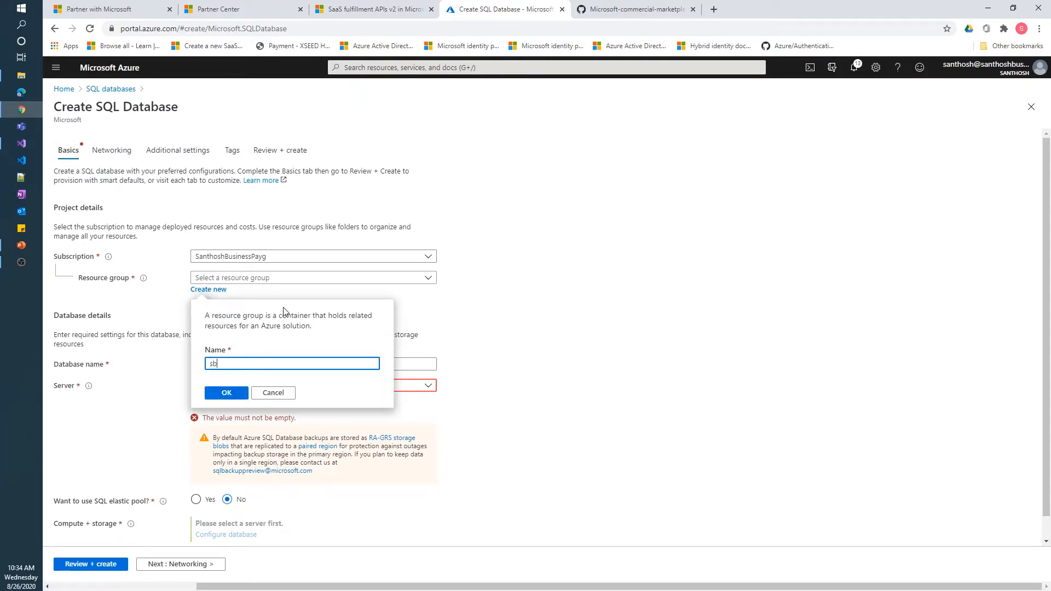
{"action": "type", "text": "-saas-sdk-sample-rg"}
{"action": "left_click", "coordinate": [222, 393]}
{"action": "left_click", "coordinate": [229, 365]}
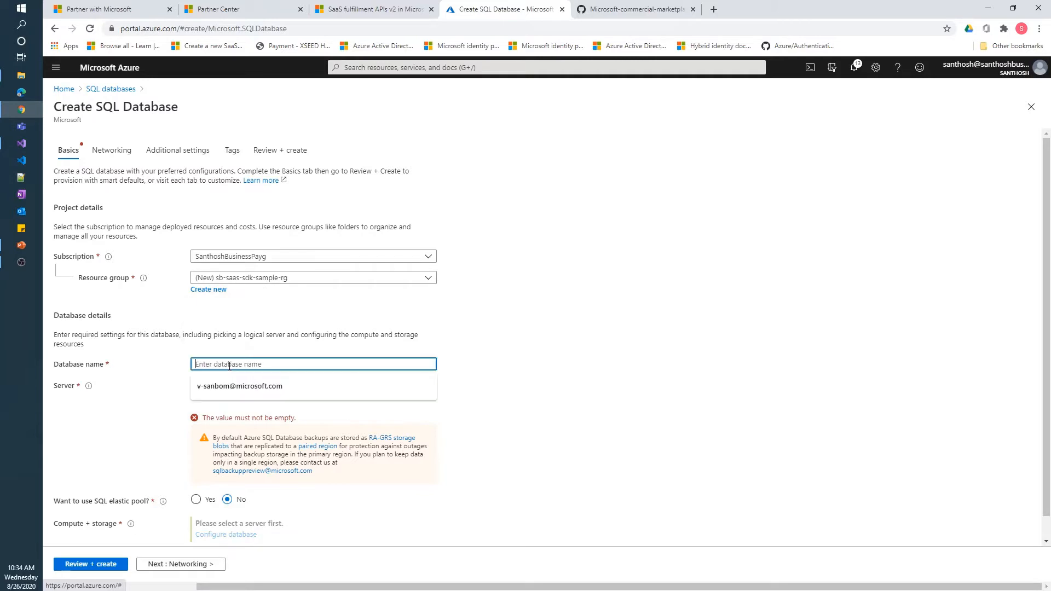
{"action": "type", "text": "sb-saa"}
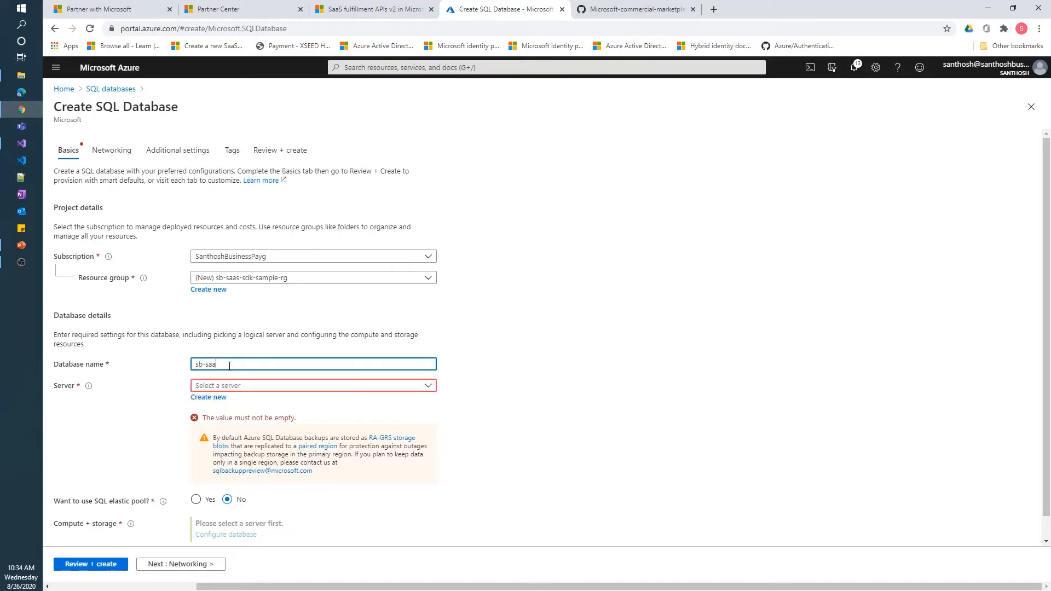
{"action": "type", "text": "s-sdk-db"}
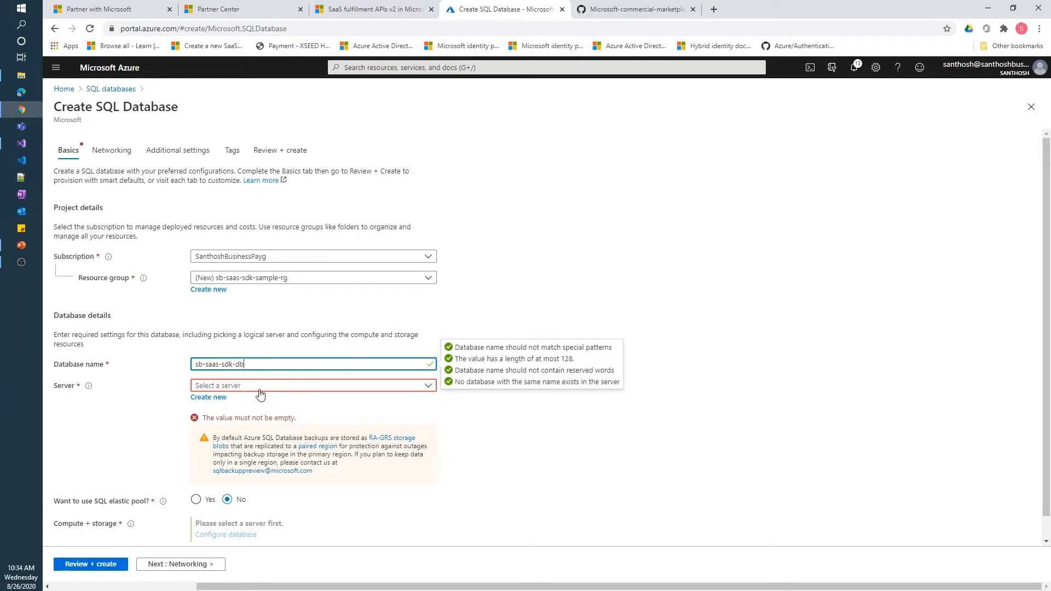
Create new server sbsaassdkdbserver with an admin login and a confirmed password
{"action": "left_click", "coordinate": [208, 397]}
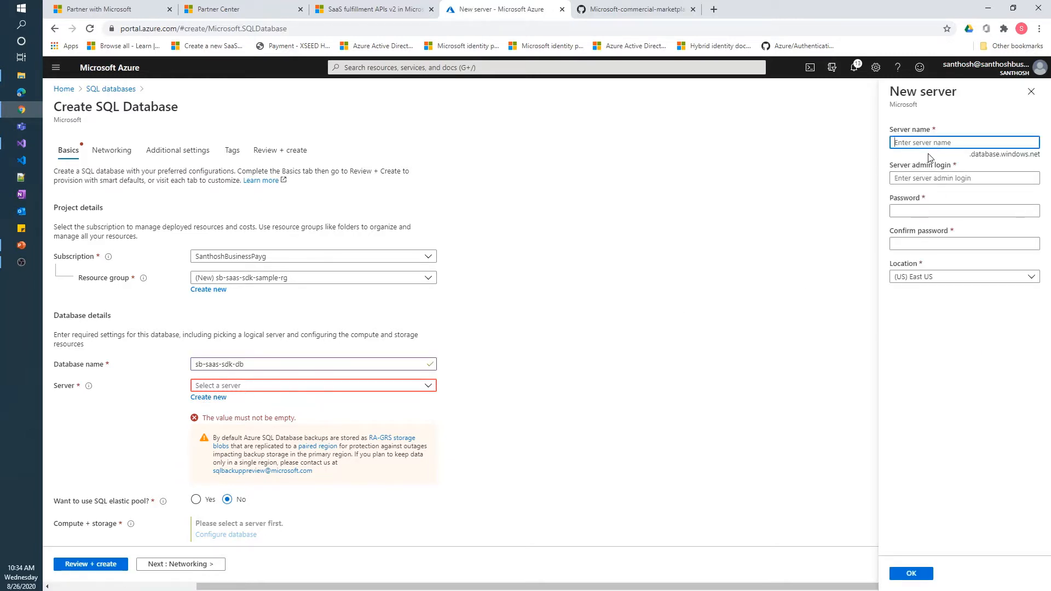
{"action": "type", "text": "sbsaassdkdbserver"}
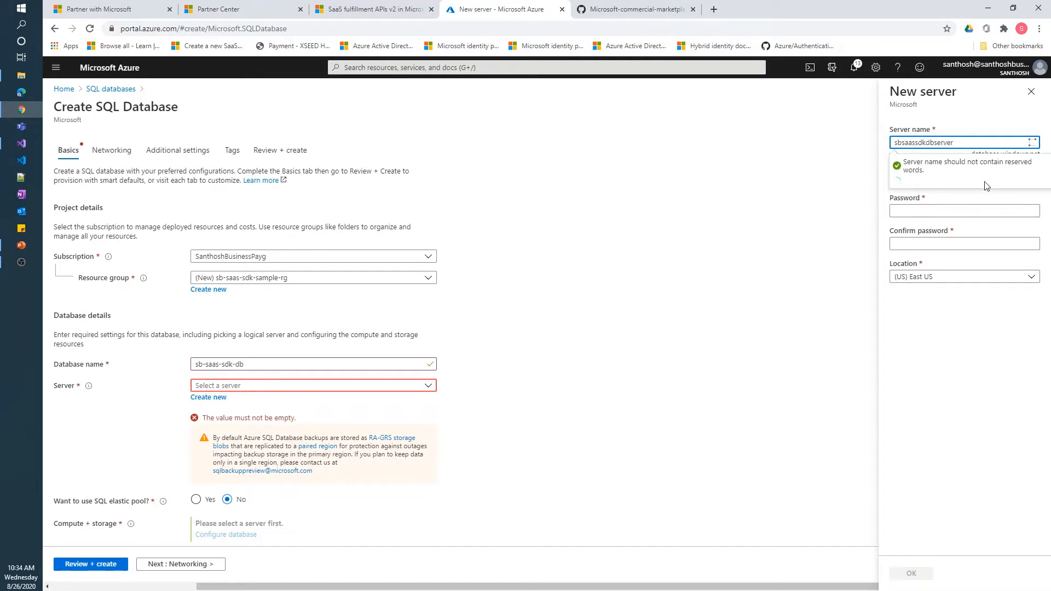
{"action": "left_click", "coordinate": [957, 177]}
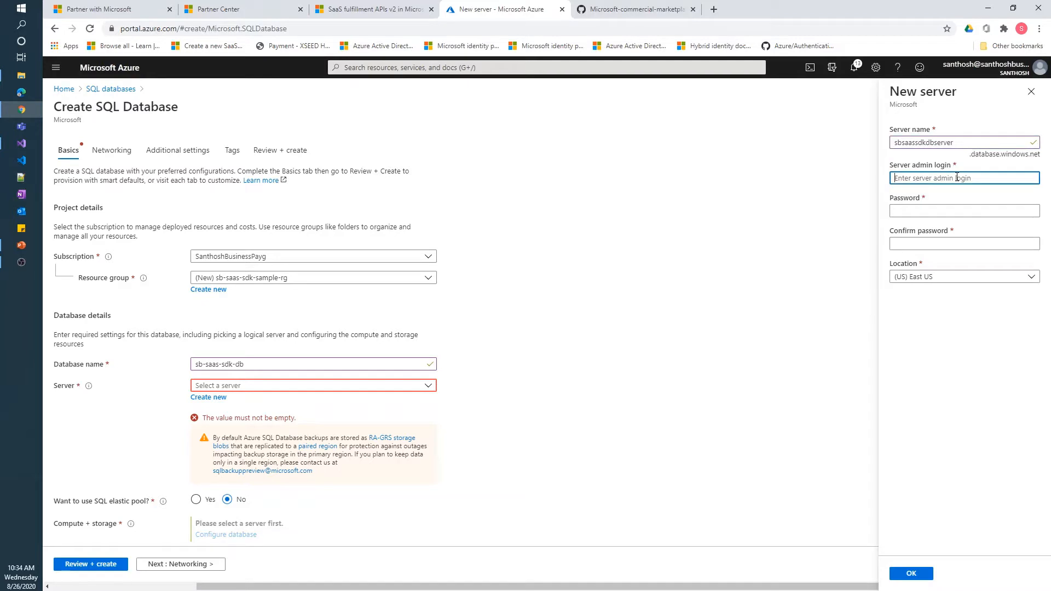
{"action": "type", "text": "santhosh"}
{"action": "key", "text": "Tab"}
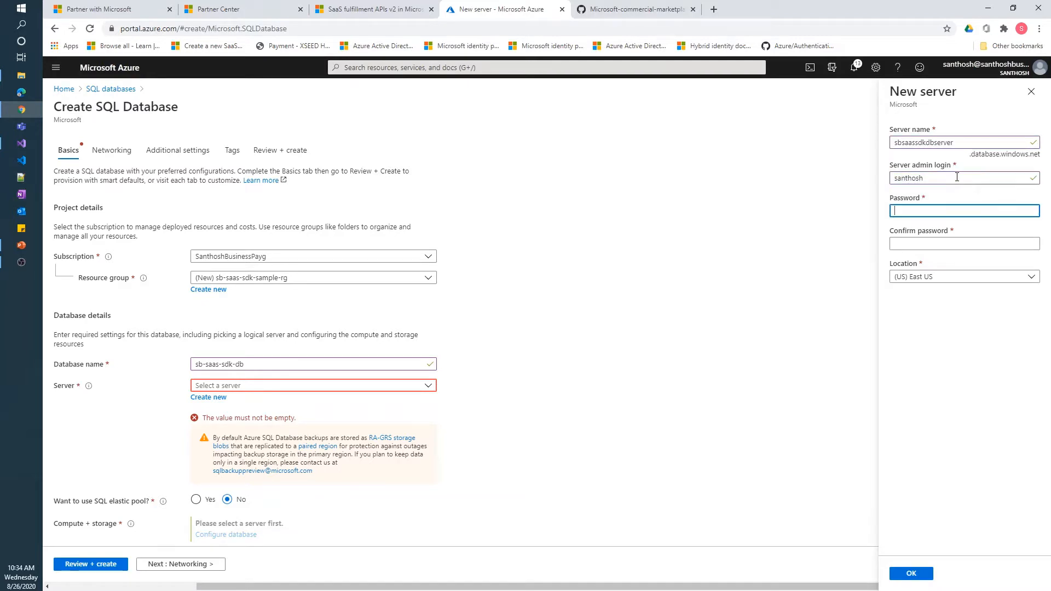
{"action": "type", "text": "********"}
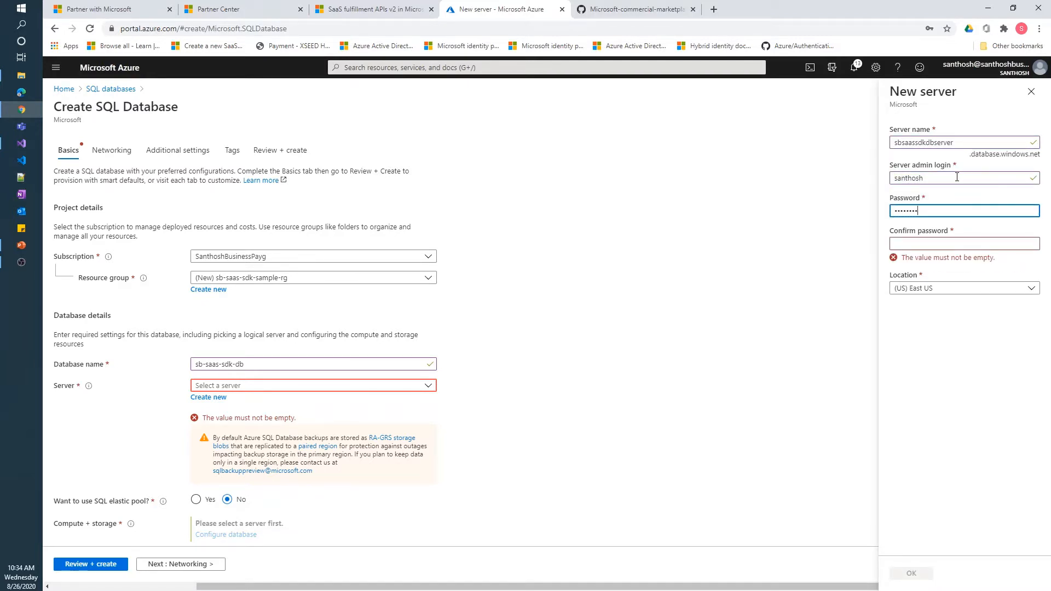
{"action": "type", "text": "*"}
{"action": "key", "text": "Tab"}
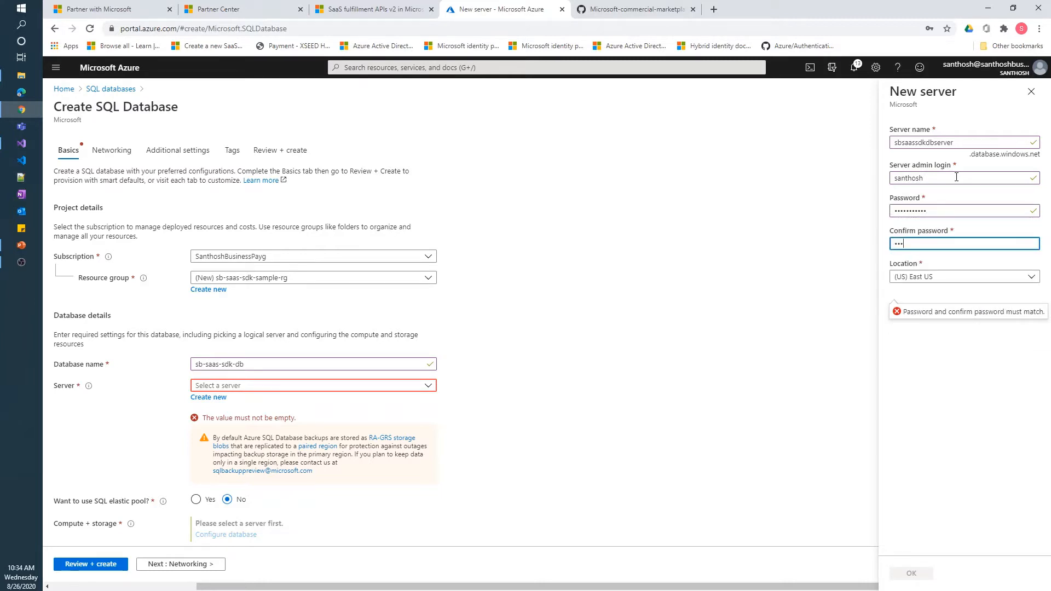
{"action": "type", "text": "*********"}
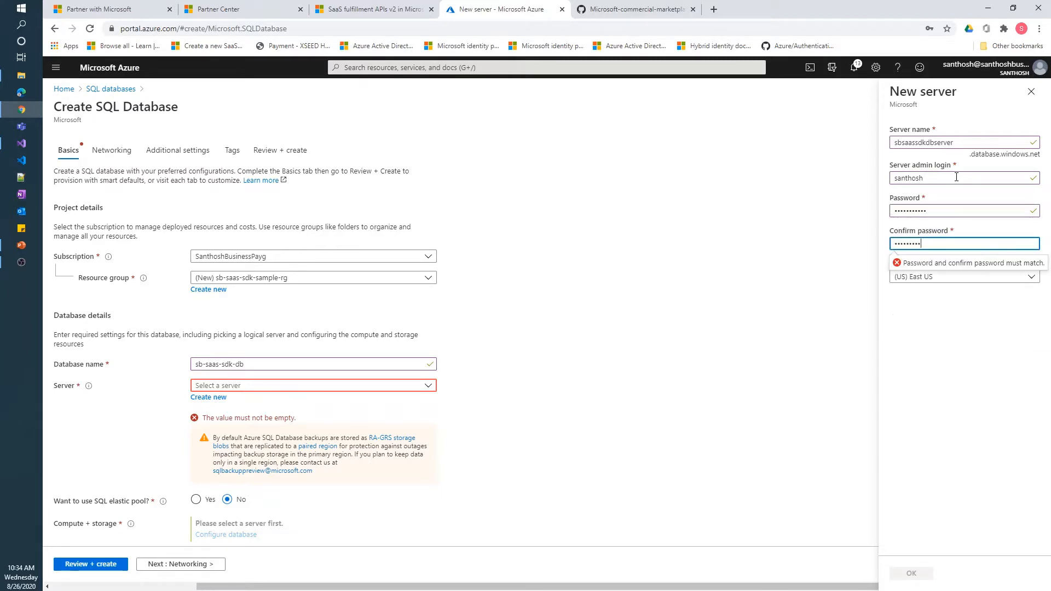
Place the new server in (US) West US 2 and confirm the server settings
{"action": "left_click", "coordinate": [954, 278]}
{"action": "left_click", "coordinate": [955, 278]}
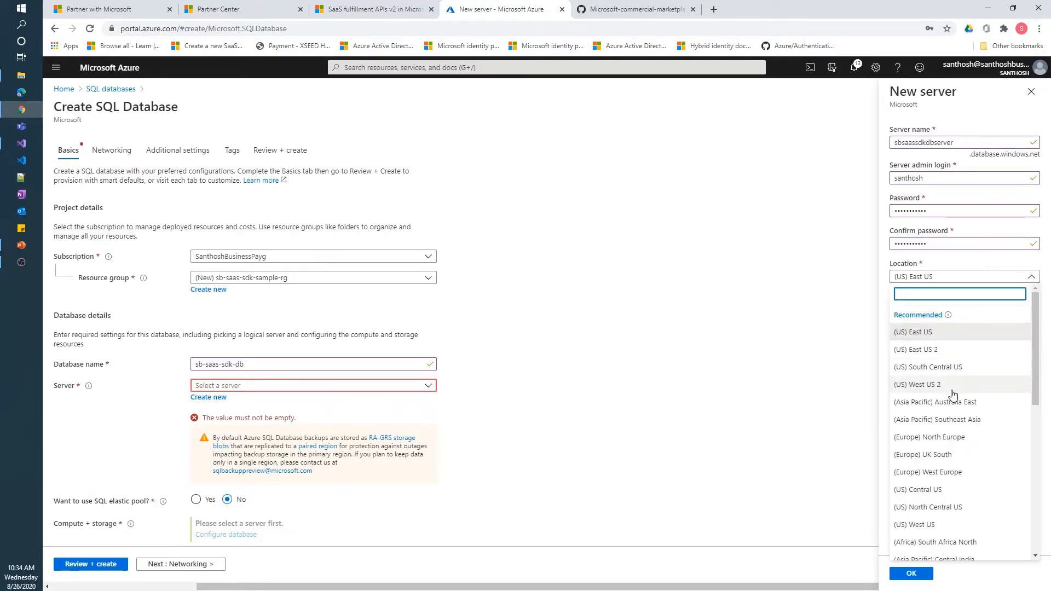
{"action": "left_click", "coordinate": [954, 392]}
{"action": "left_click", "coordinate": [912, 573]}
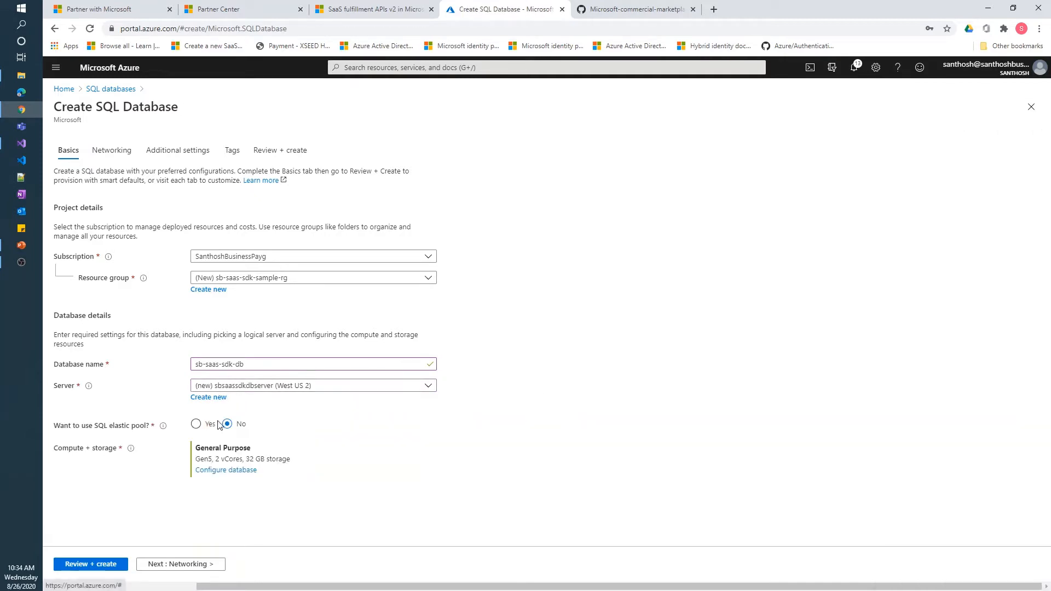
Switch the database compute to the Basic tier with 2 GB storage, then review and create it
{"action": "left_click", "coordinate": [216, 472]}
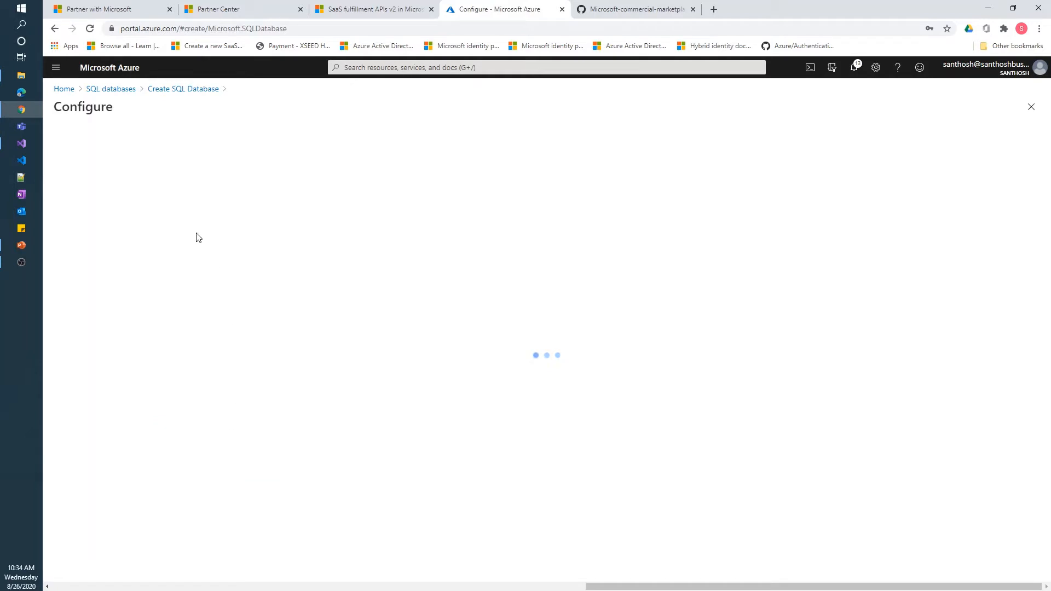
{"action": "left_click", "coordinate": [186, 182]}
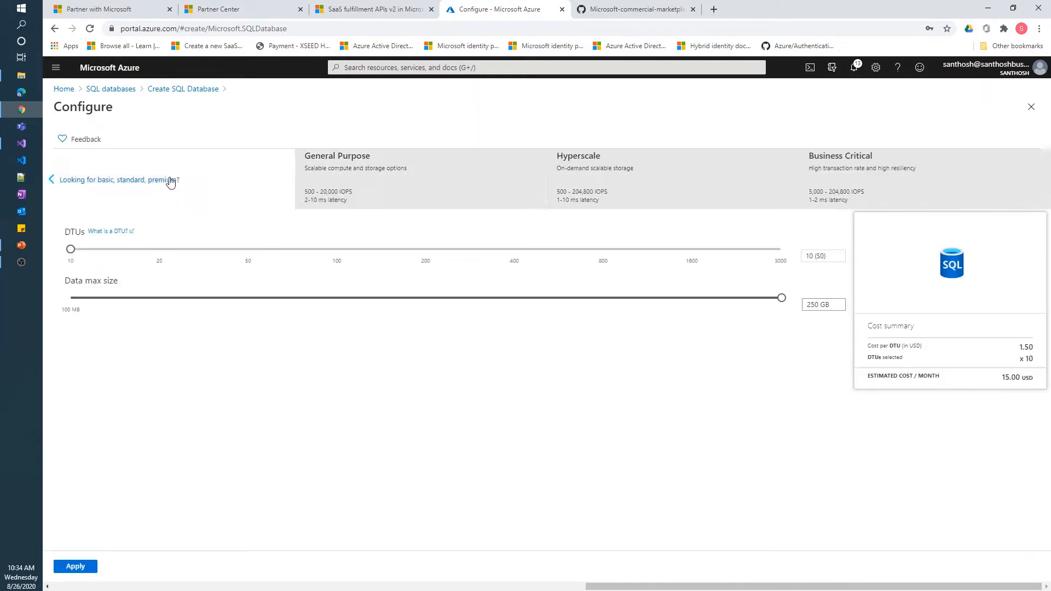
{"action": "left_click", "coordinate": [174, 184]}
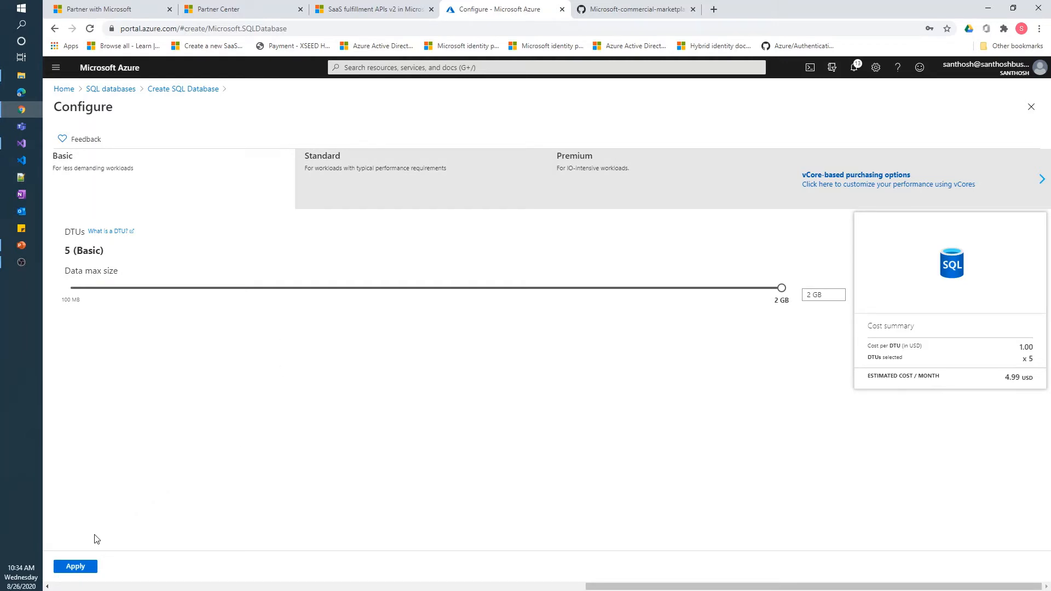
{"action": "left_click", "coordinate": [77, 567]}
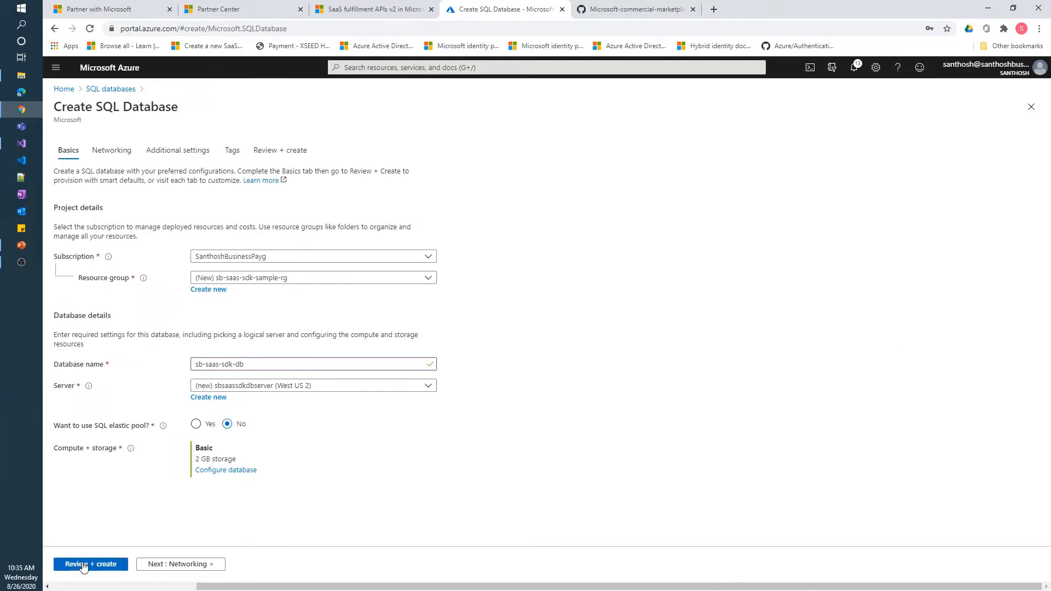
{"action": "left_click", "coordinate": [84, 566]}
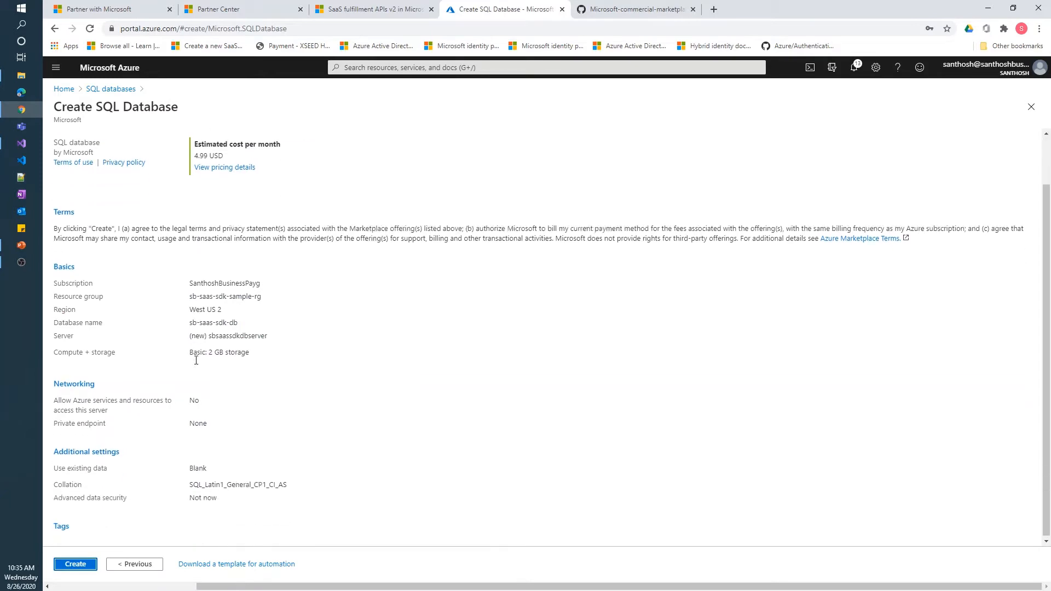
{"action": "left_click", "coordinate": [73, 566]}
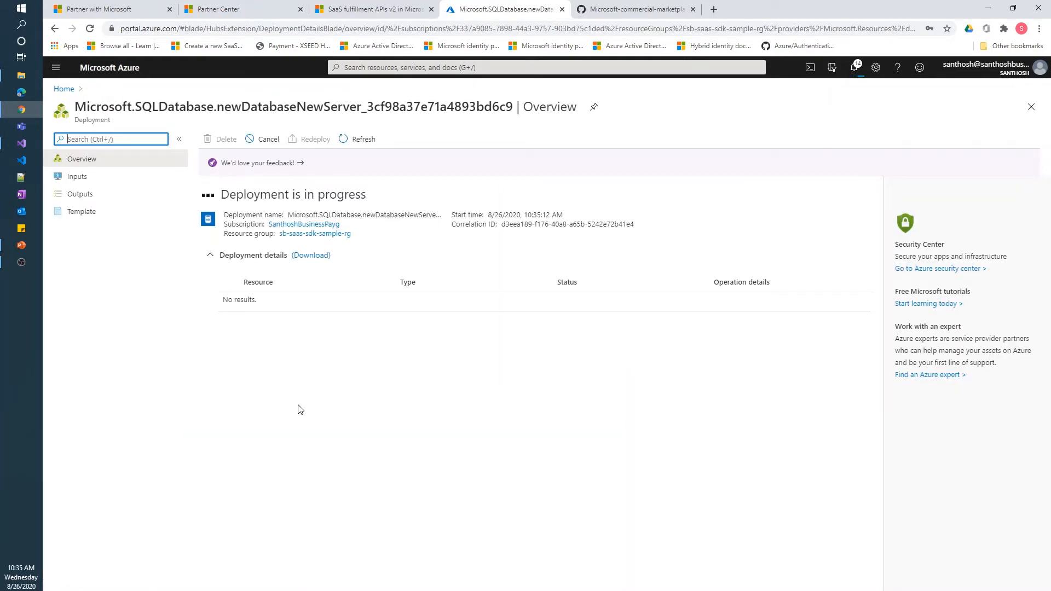
After the deployment finishes, open the sbsaassdkdbserver/sb-saas-sdk-db database overview
{"action": "type", "text": "2"}
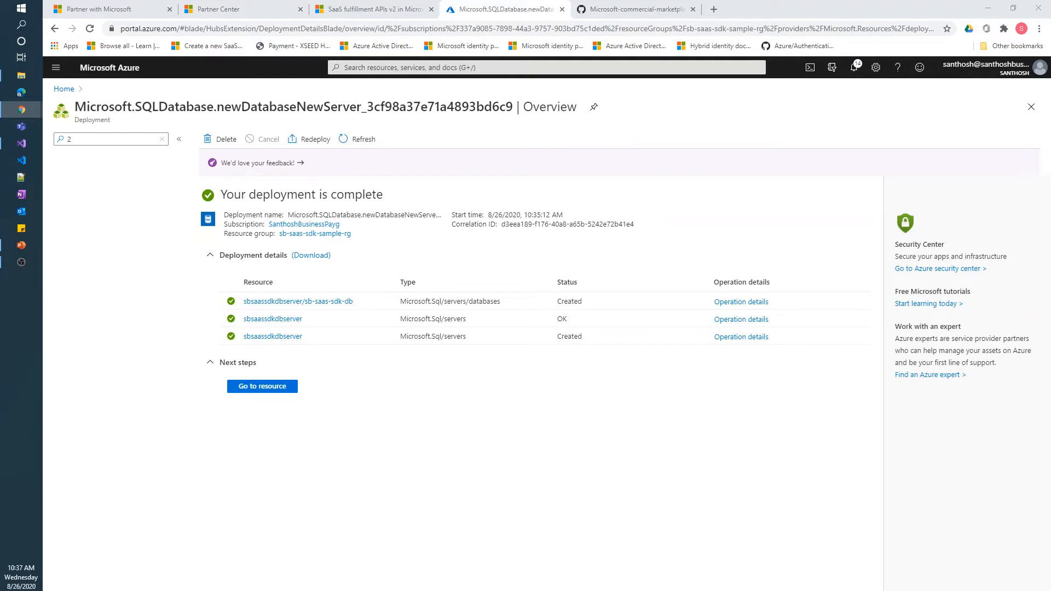
{"action": "left_click", "coordinate": [310, 302]}
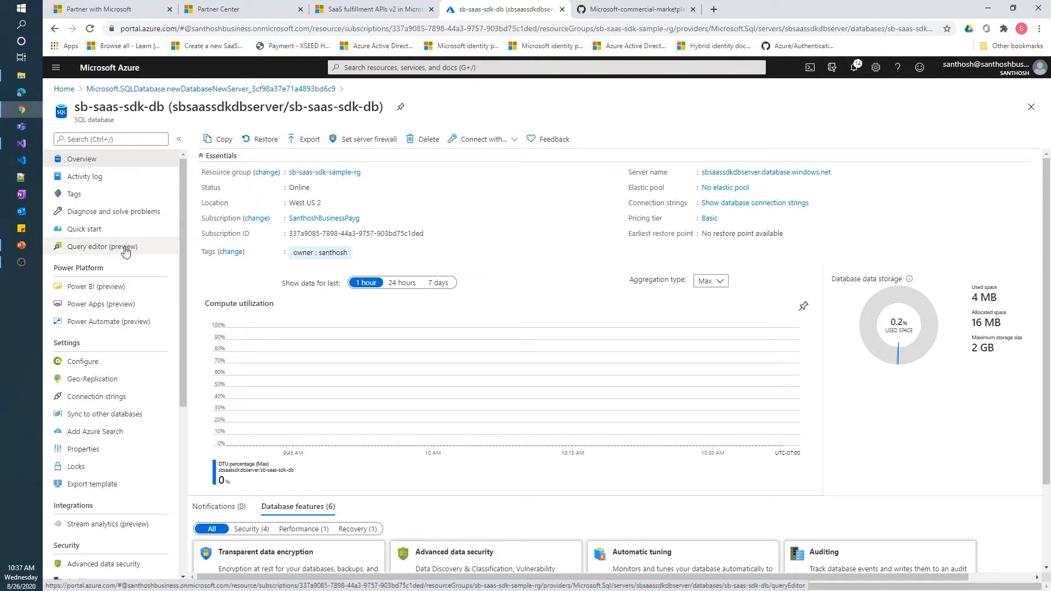
Open sb-saas-sdk-db's Query editor (preview) sign-in, then go to the GitHub SDK repository tab
{"action": "left_click", "coordinate": [125, 249]}
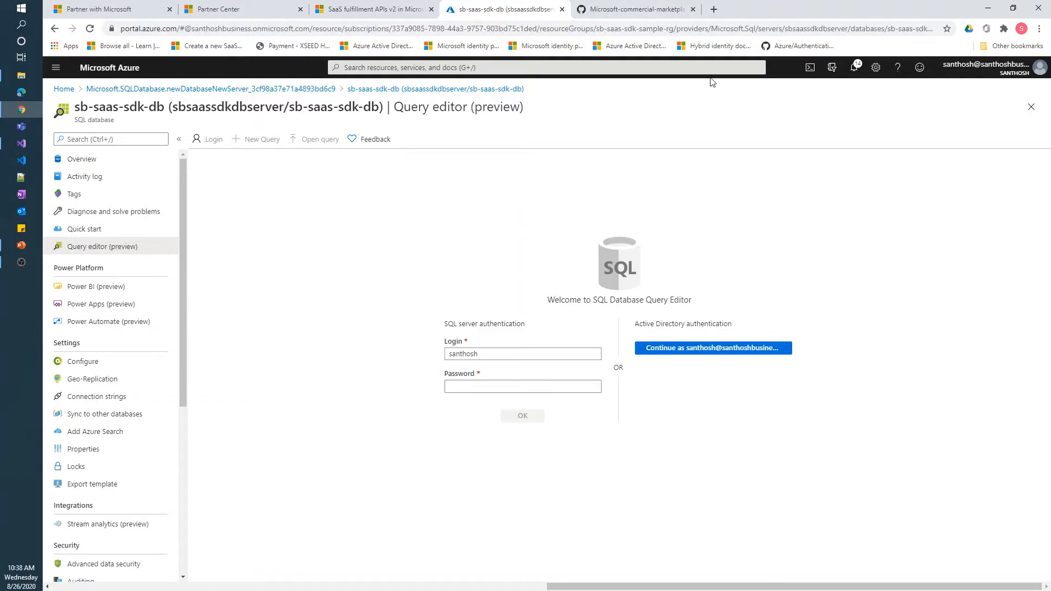
{"action": "left_click", "coordinate": [650, 9]}
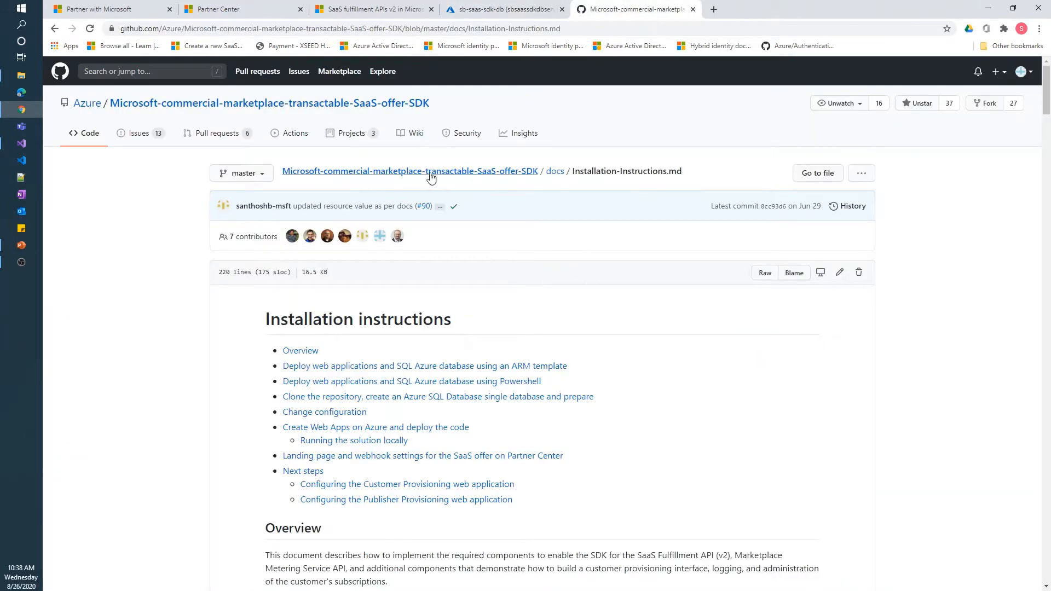
Copy the repository's clone URL and browse to deployment/Database to find AMP-DB-2.1.sql
{"action": "left_click", "coordinate": [482, 171]}
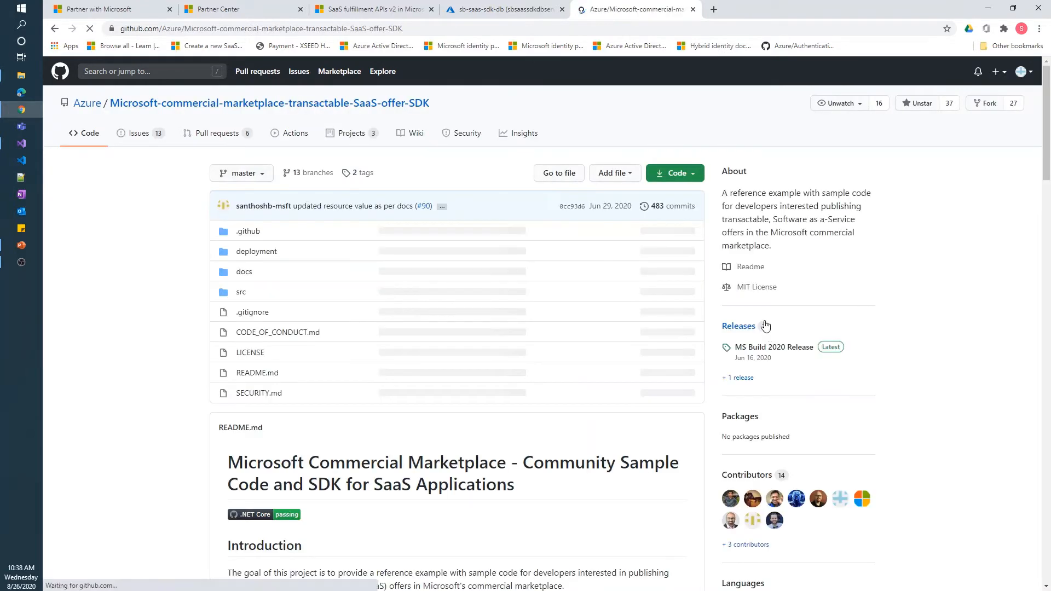
{"action": "left_click", "coordinate": [695, 174]}
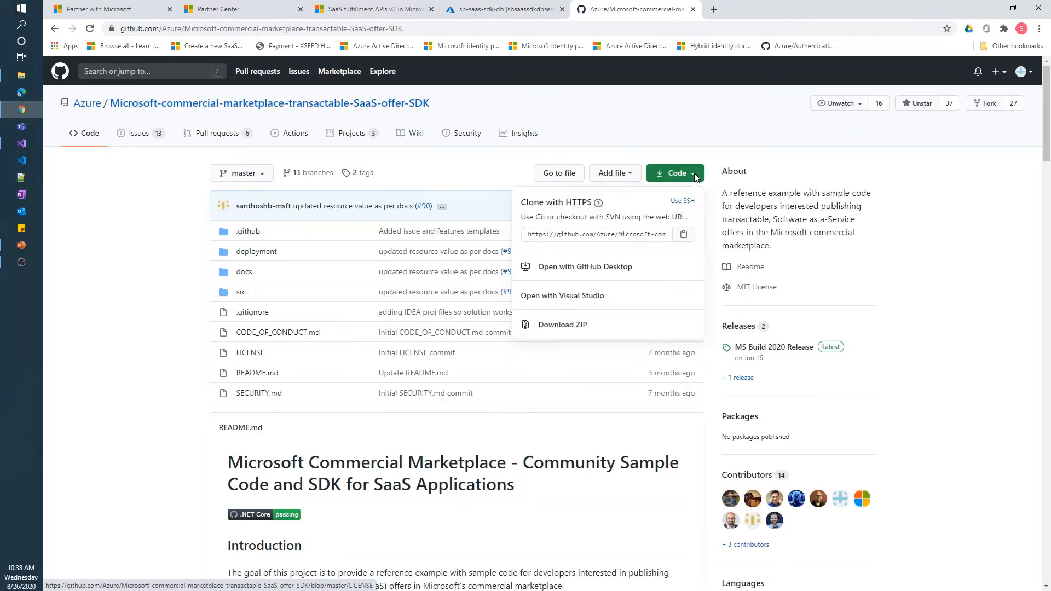
{"action": "left_click", "coordinate": [632, 236]}
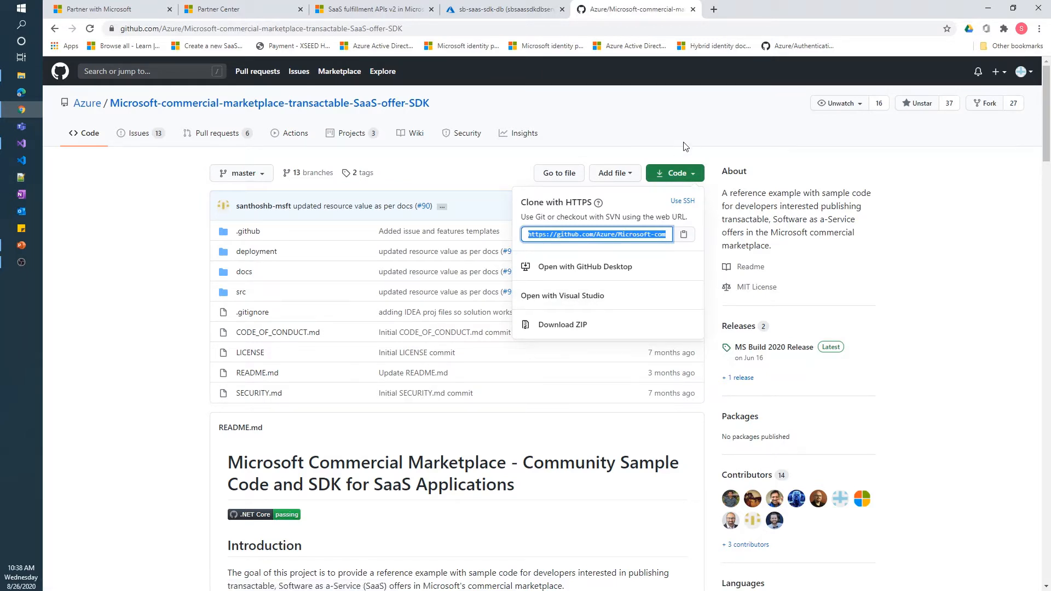
{"action": "left_click", "coordinate": [692, 127]}
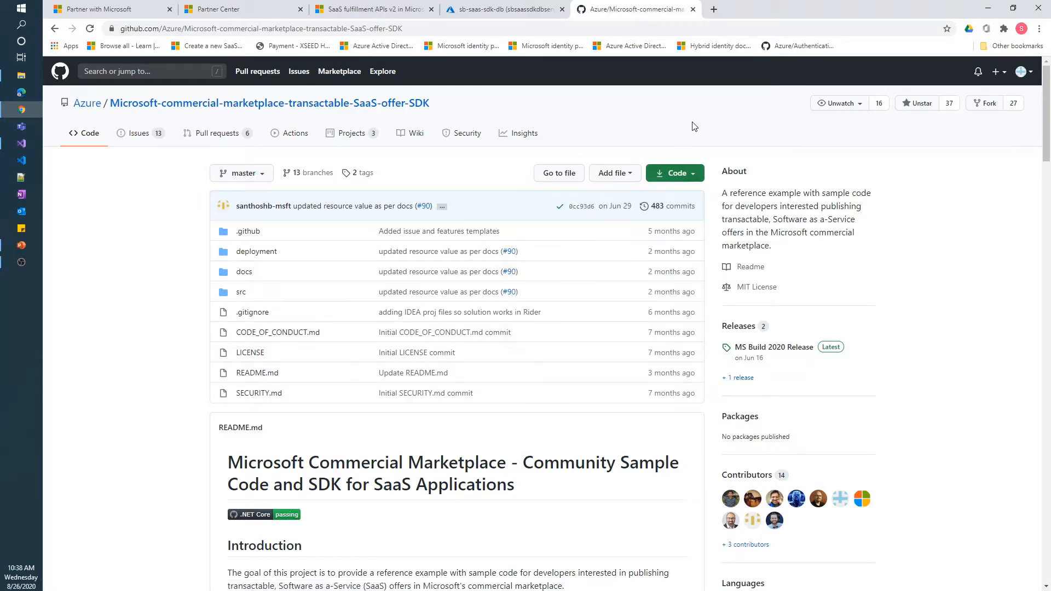
{"action": "left_click", "coordinate": [269, 252]}
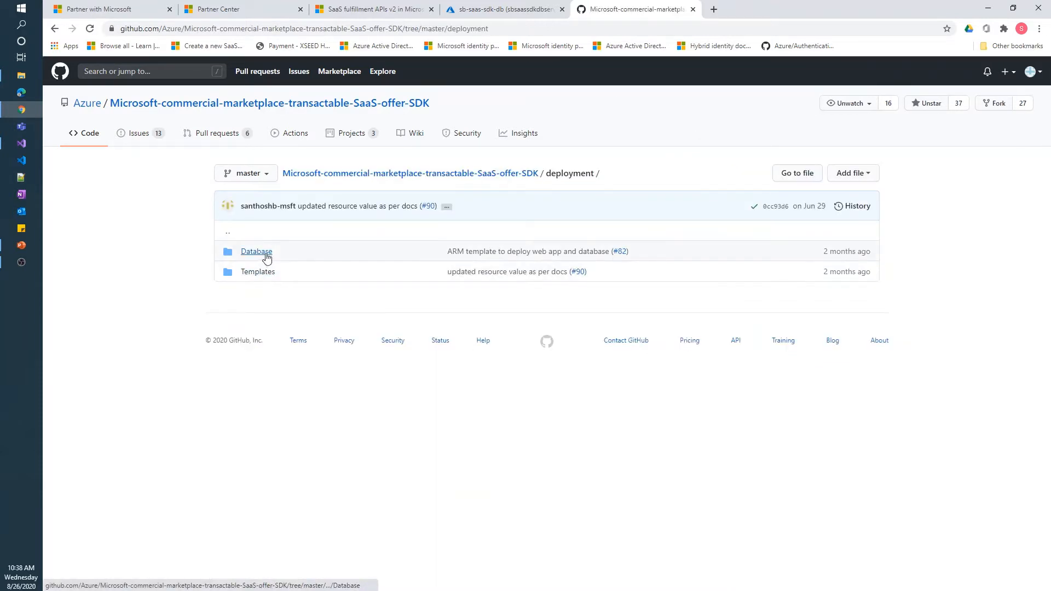
{"action": "left_click", "coordinate": [265, 253]}
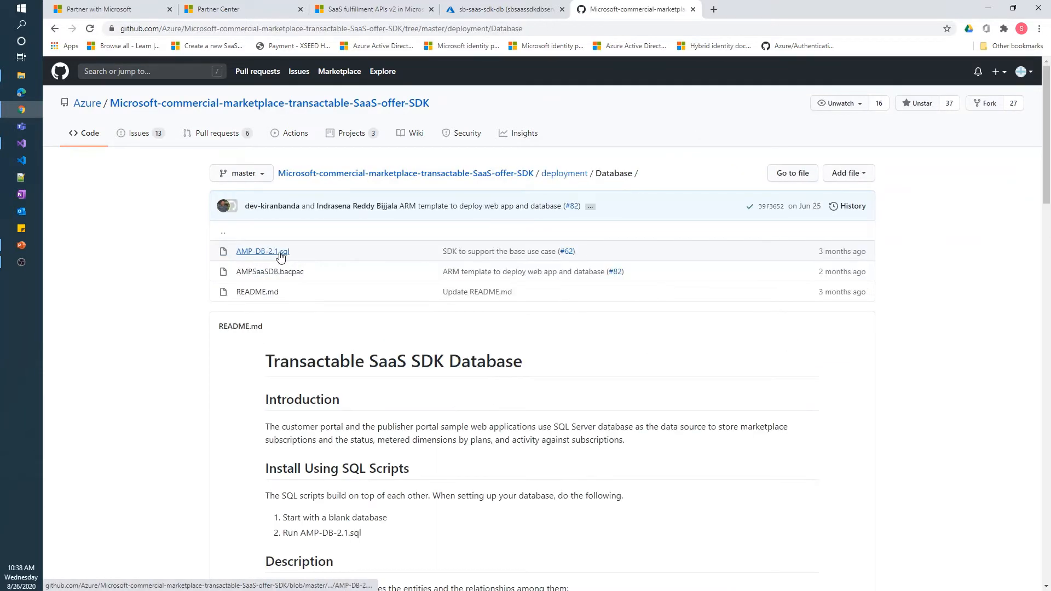
{"action": "left_click", "coordinate": [505, 11]}
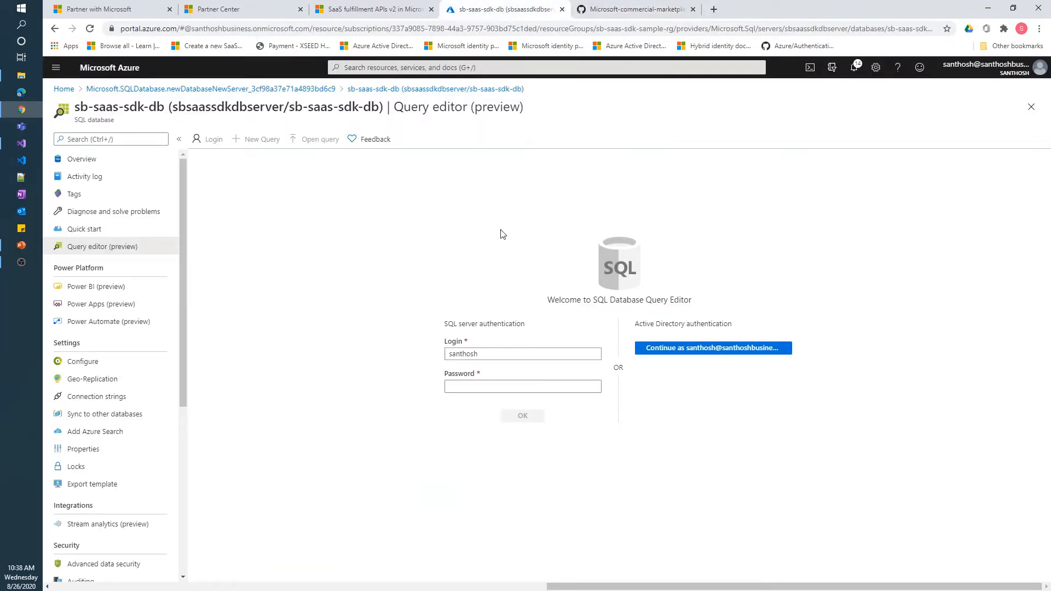
Sign in to the database's query editor with the SQL login password
{"action": "left_click", "coordinate": [526, 389]}
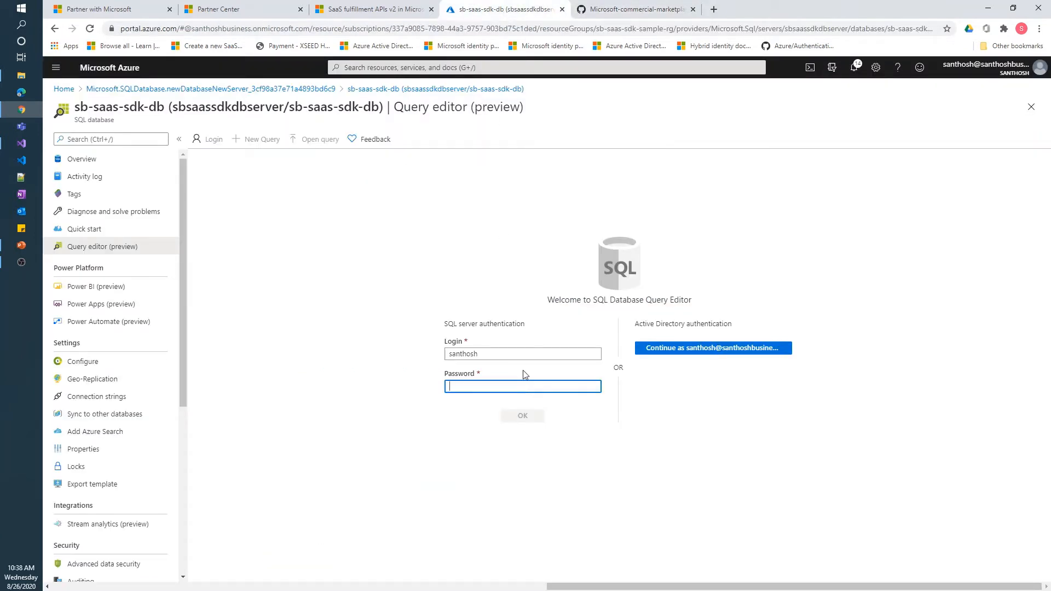
{"action": "type", "text": "P"}
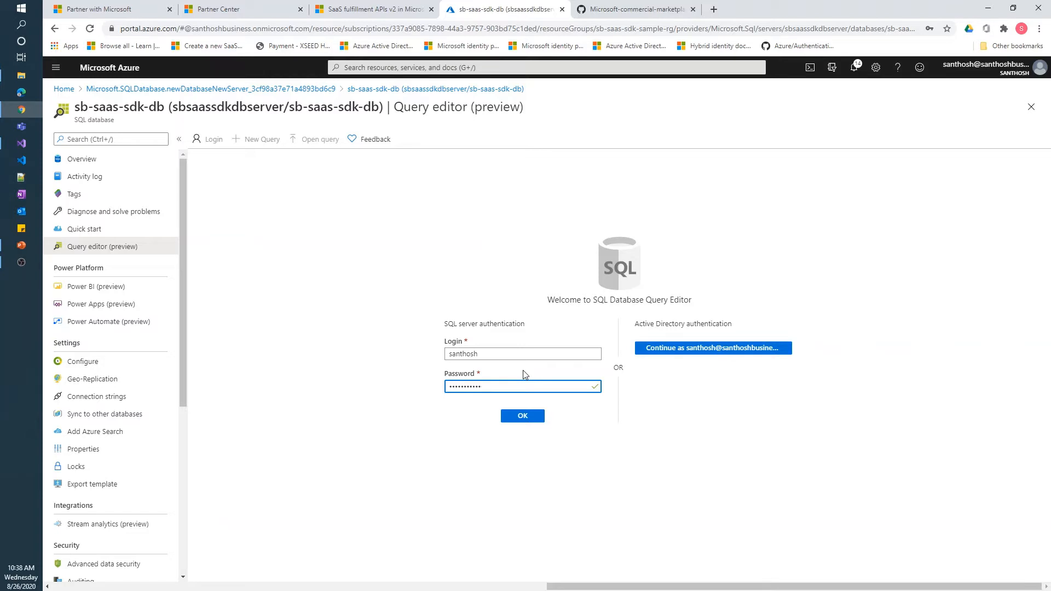
{"action": "left_click", "coordinate": [523, 418]}
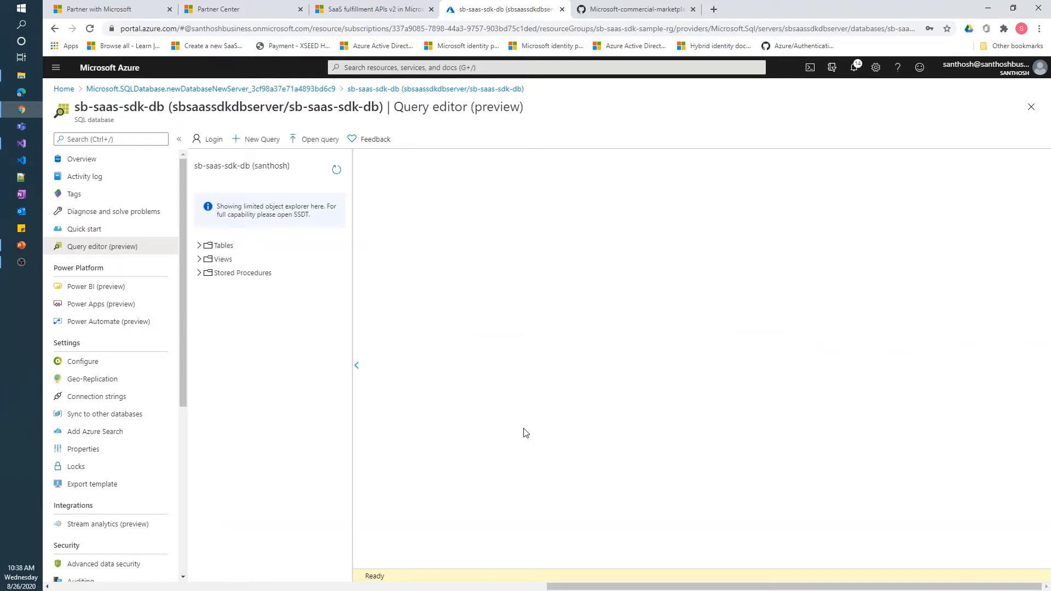
{"action": "left_click", "coordinate": [200, 246]}
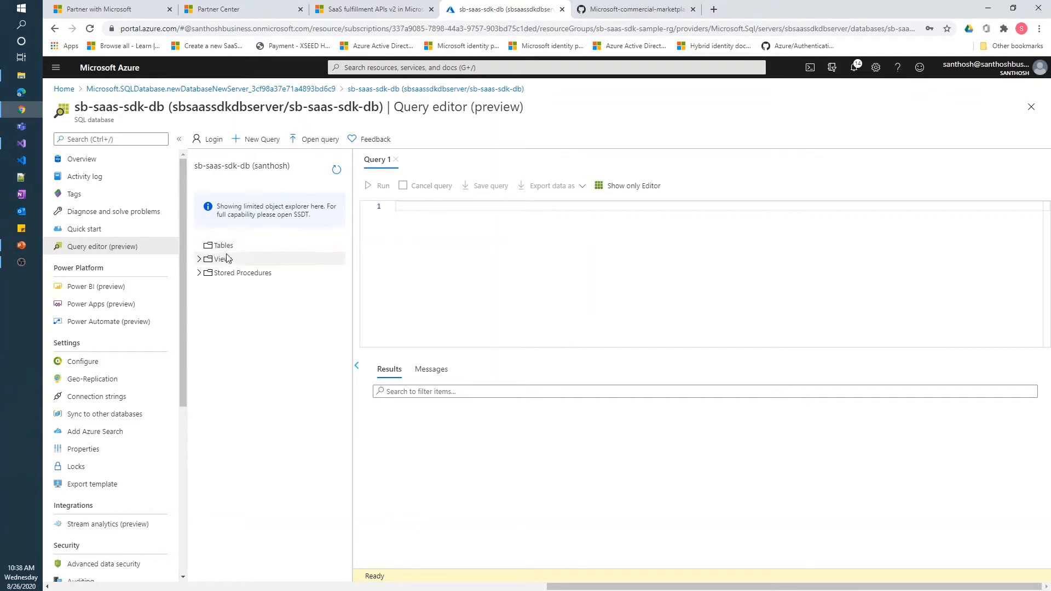
Load deployment\Database\AMP-DB-2.1.sql into a new query with Open query
{"action": "left_click", "coordinate": [316, 141]}
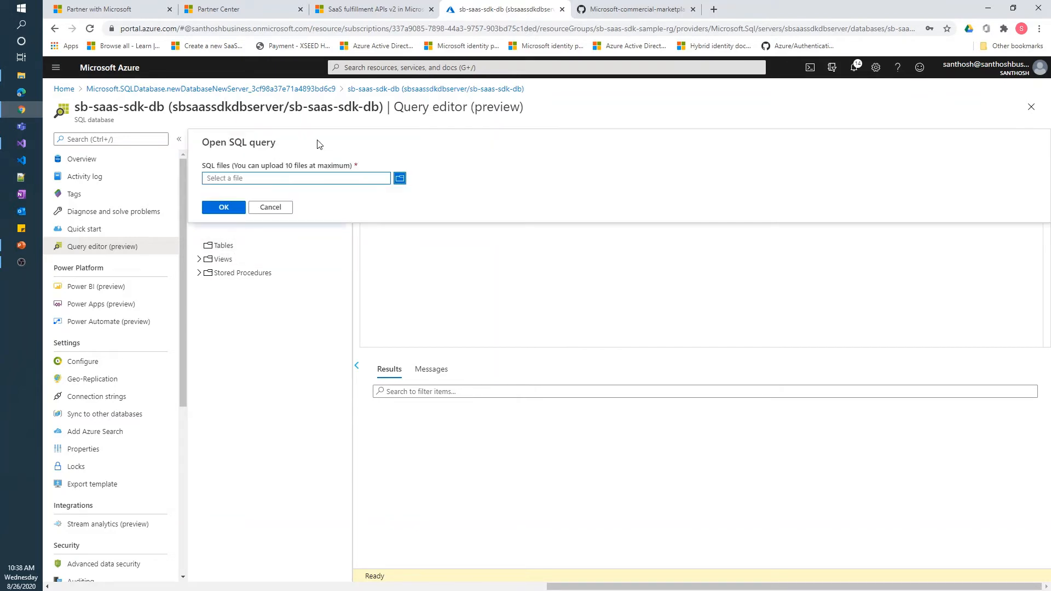
{"action": "left_click", "coordinate": [400, 178]}
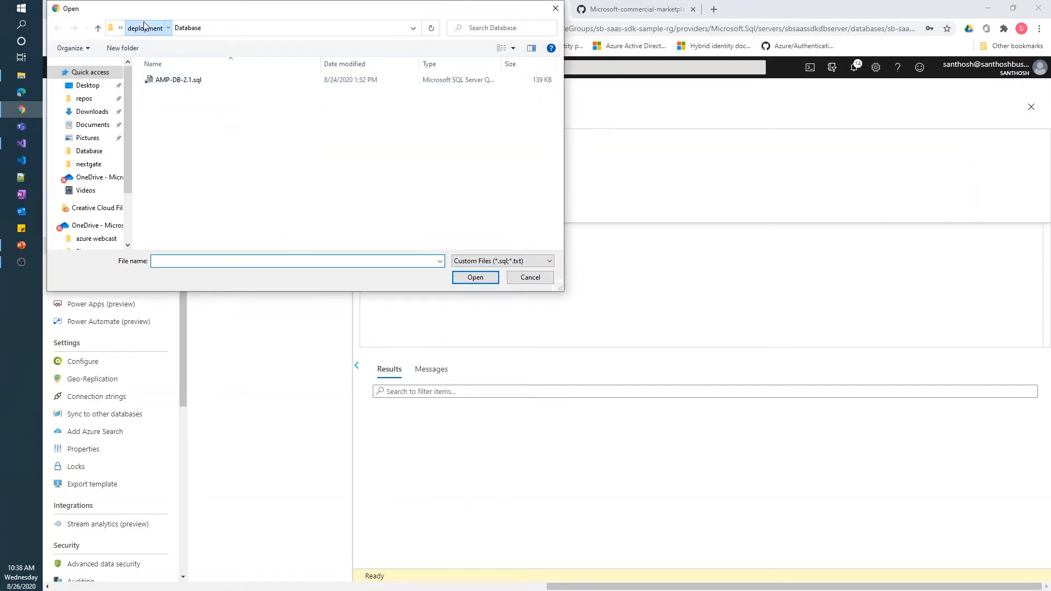
{"action": "left_click", "coordinate": [145, 27]}
{"action": "left_click", "coordinate": [227, 31]}
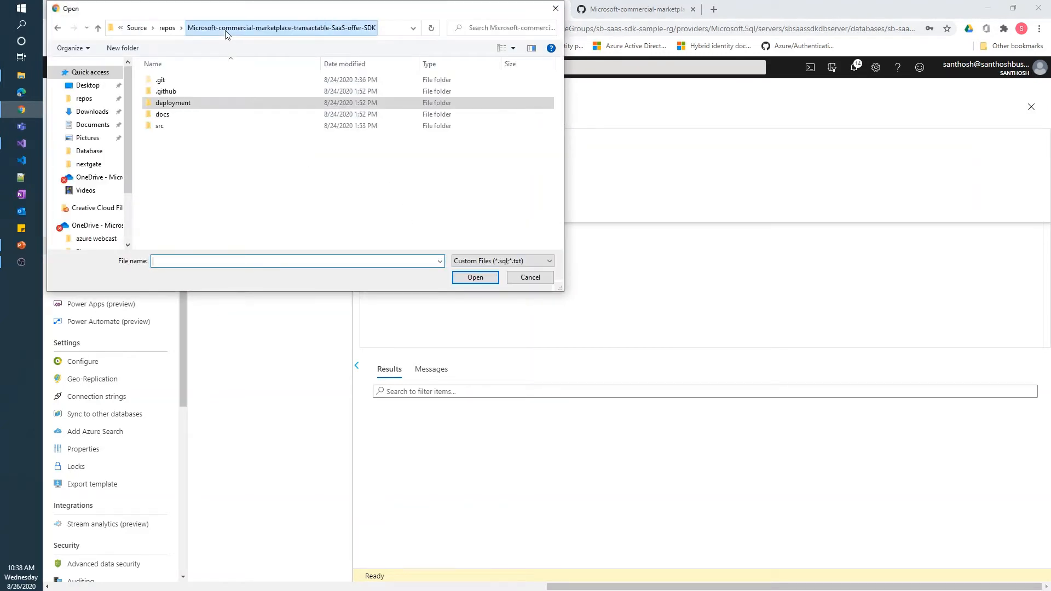
{"action": "double_click", "coordinate": [184, 106]}
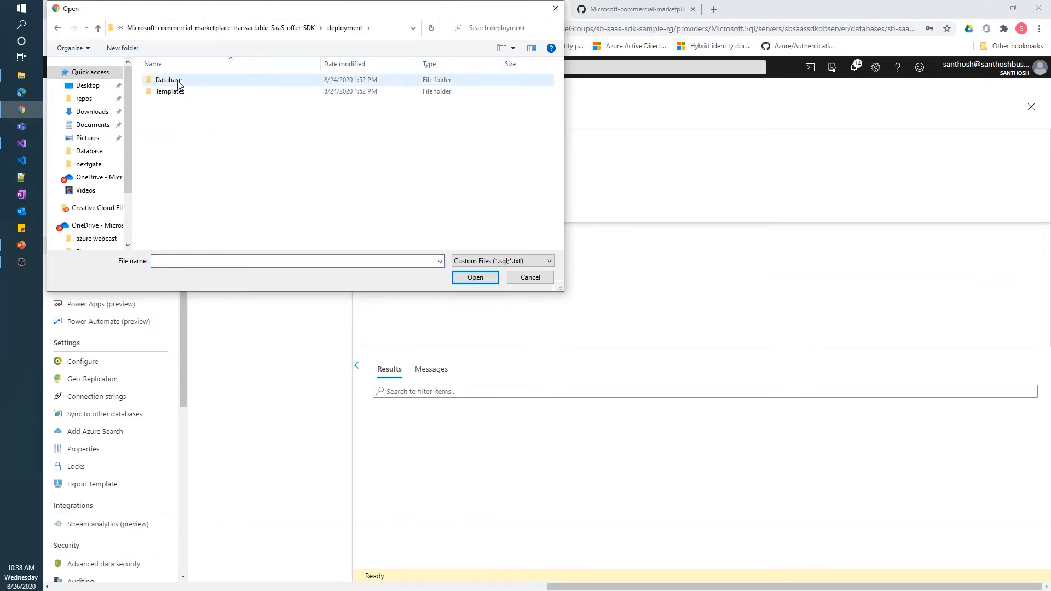
{"action": "double_click", "coordinate": [179, 81]}
{"action": "double_click", "coordinate": [179, 80]}
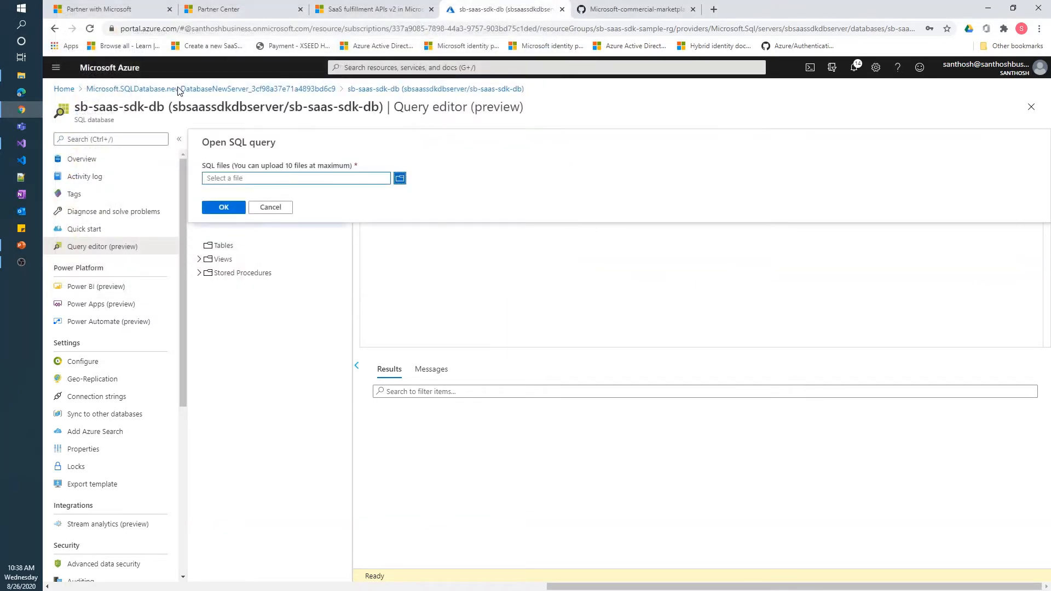
{"action": "left_click", "coordinate": [219, 207]}
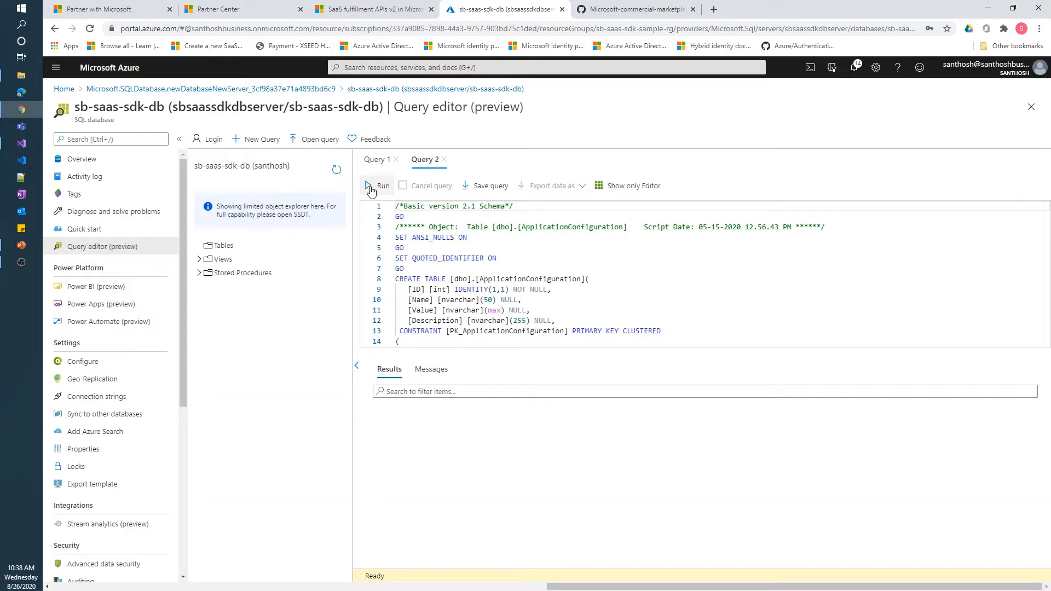
Run the AMP-DB-2.1.sql schema script and refresh to list the new dbo tables
{"action": "left_click", "coordinate": [371, 189]}
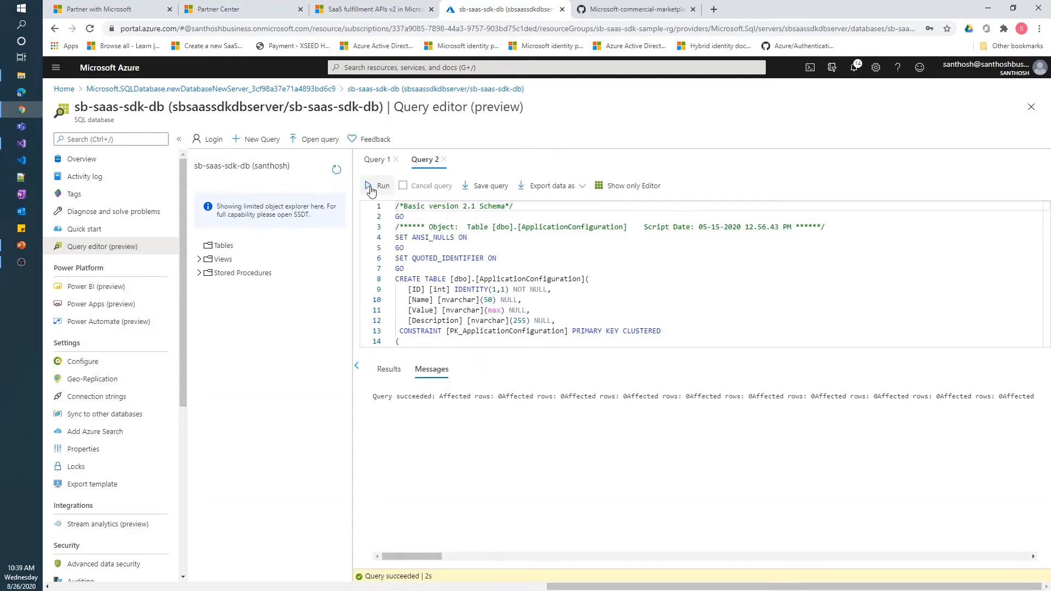
{"action": "left_click", "coordinate": [336, 170]}
{"action": "left_click", "coordinate": [206, 247]}
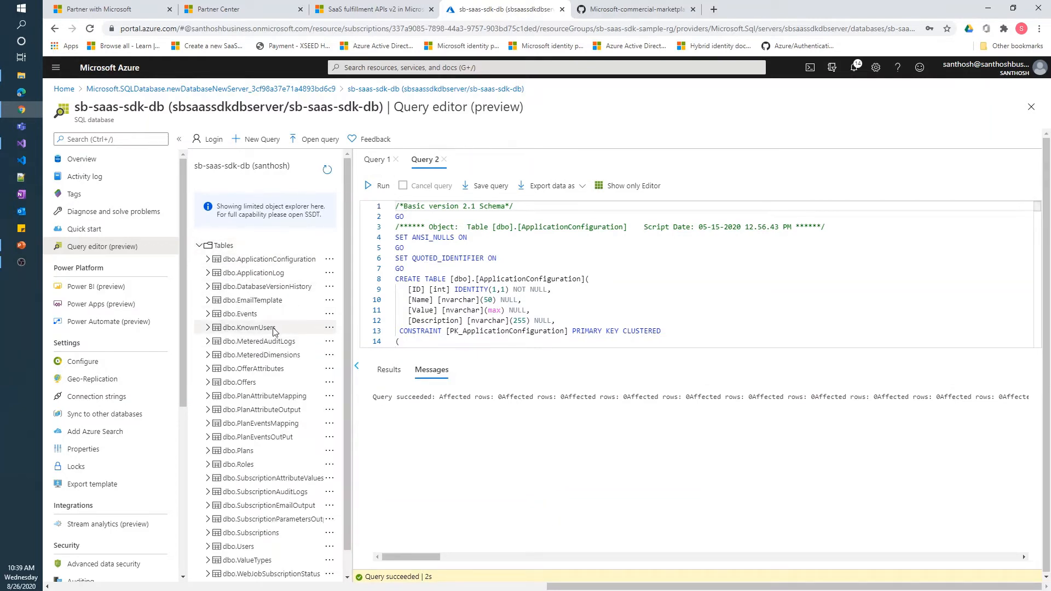
Open dbo.KnownUsers in Edit Data (Preview), accepting the preview terms
{"action": "left_click", "coordinate": [329, 328]}
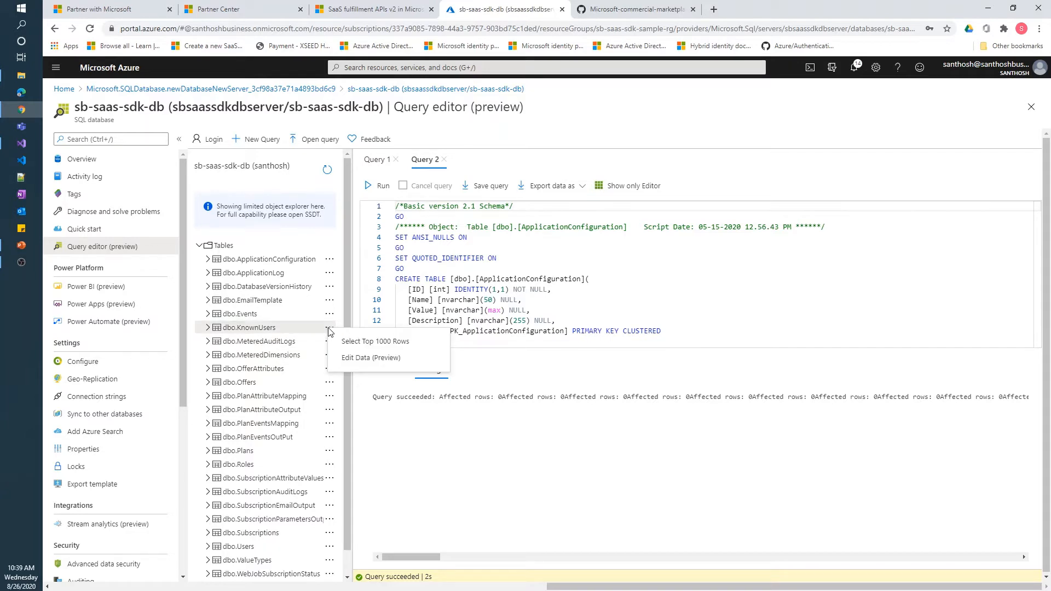
{"action": "left_click", "coordinate": [357, 358]}
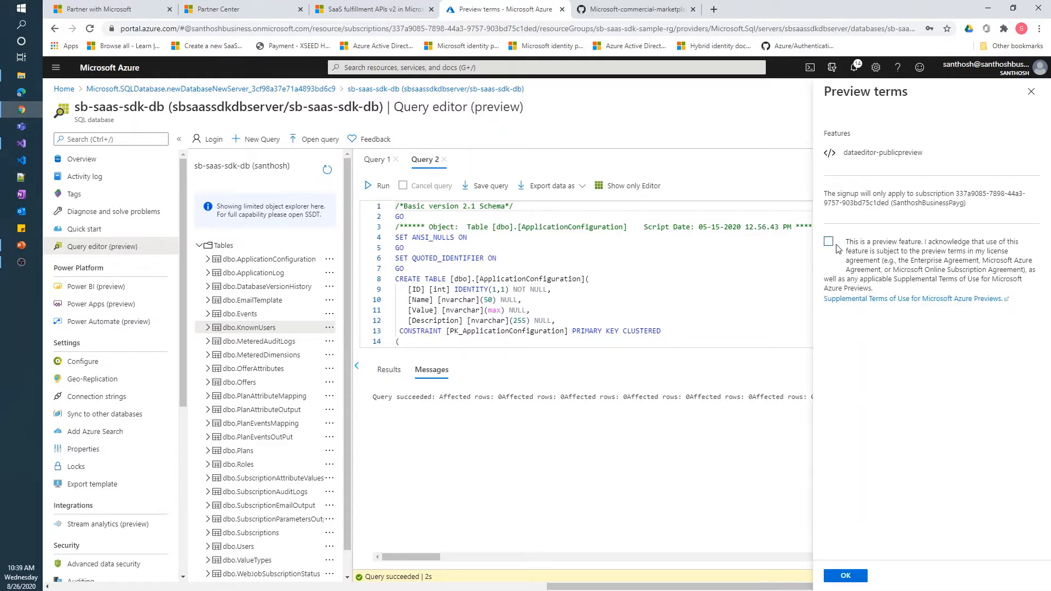
{"action": "left_click", "coordinate": [829, 242]}
{"action": "left_click", "coordinate": [843, 578]}
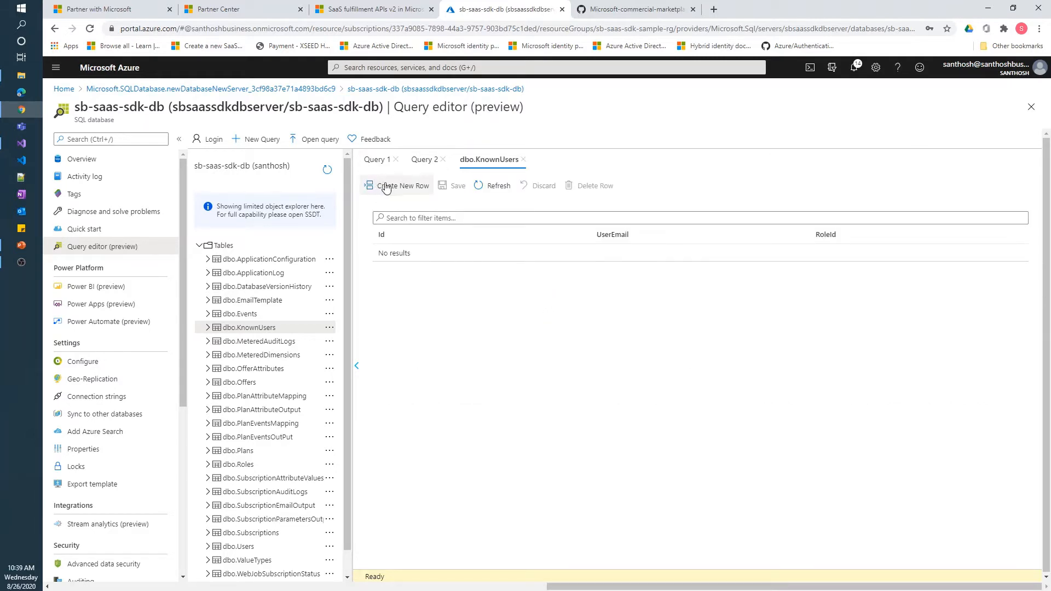
Add and save a dbo.KnownUsers row with the user's e-mail address and RoleId 1
{"action": "left_click", "coordinate": [386, 187]}
{"action": "left_click", "coordinate": [670, 254]}
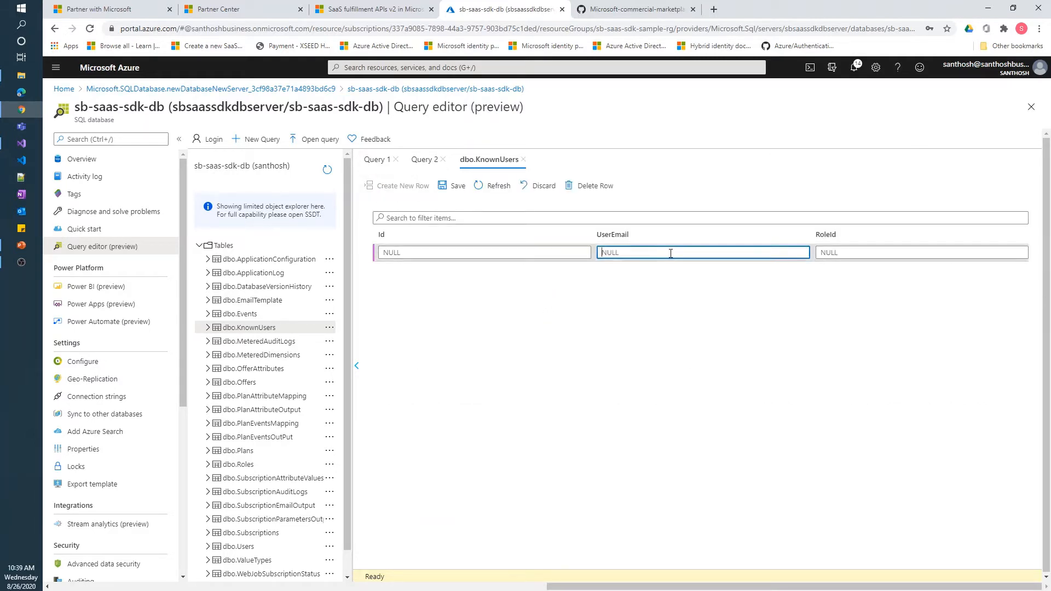
{"action": "type", "text": "v"}
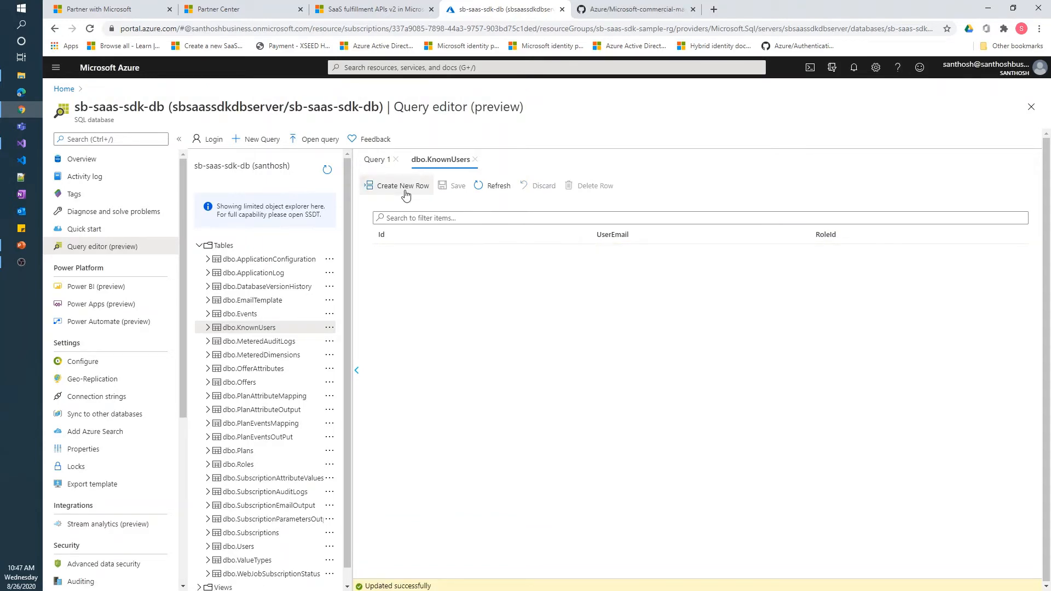
{"action": "left_click", "coordinate": [405, 191]}
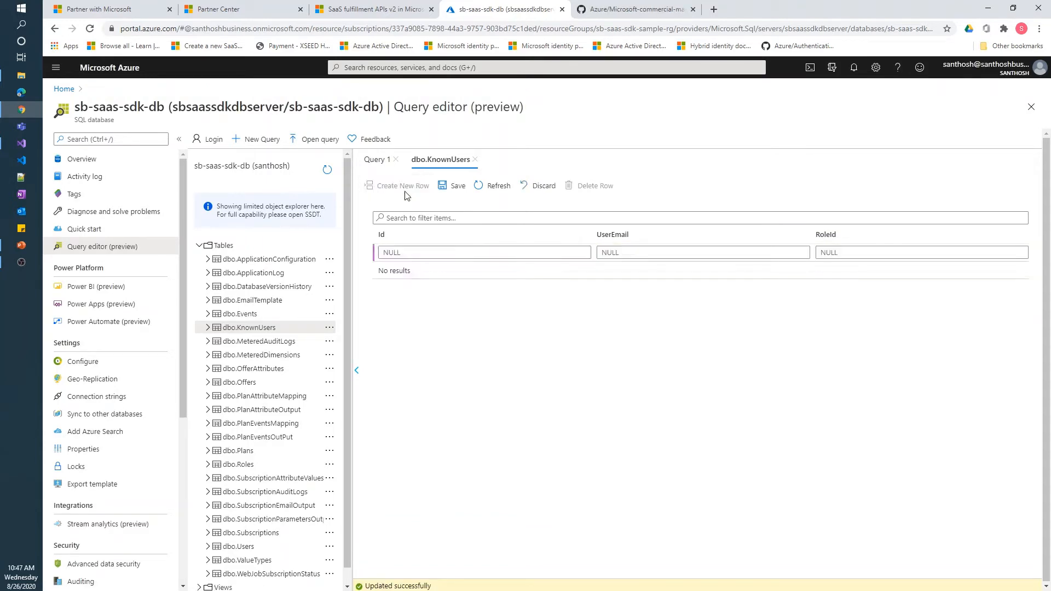
{"action": "left_click", "coordinate": [630, 254]}
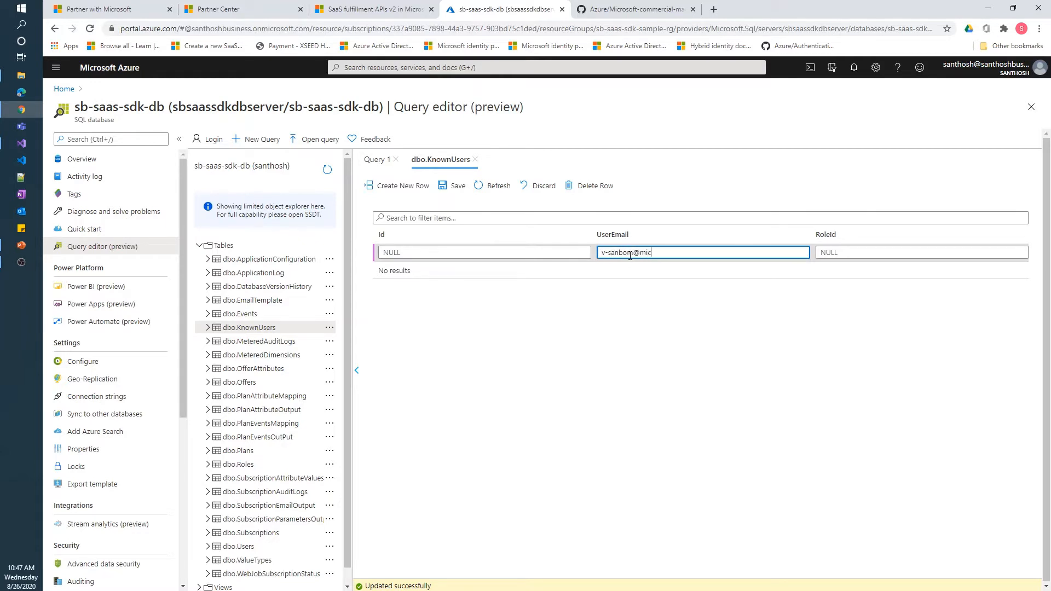
{"action": "key", "text": "Tab"}
{"action": "type", "text": "1"}
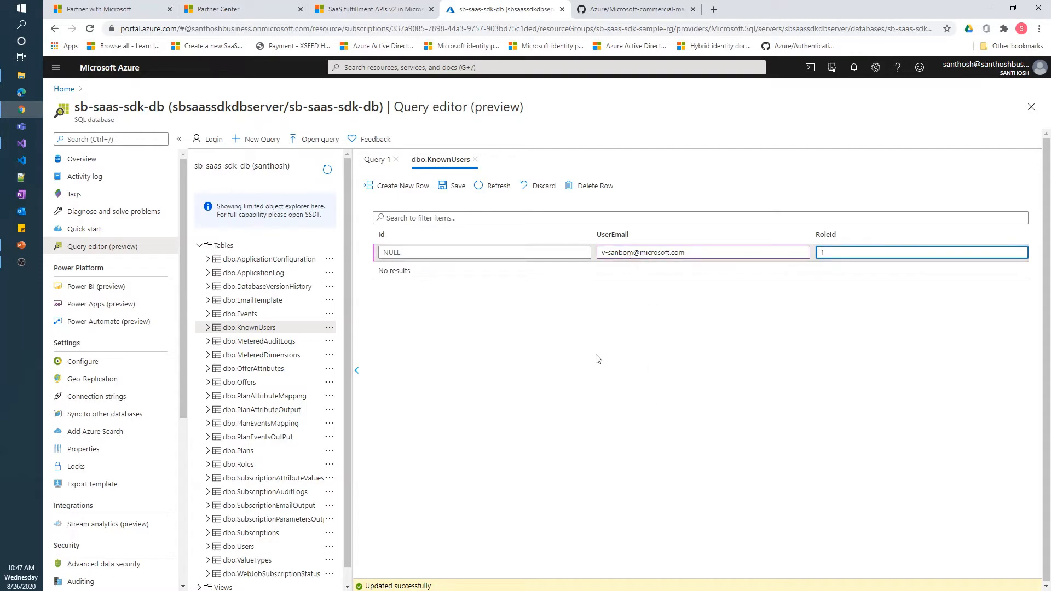
{"action": "left_click", "coordinate": [446, 189]}
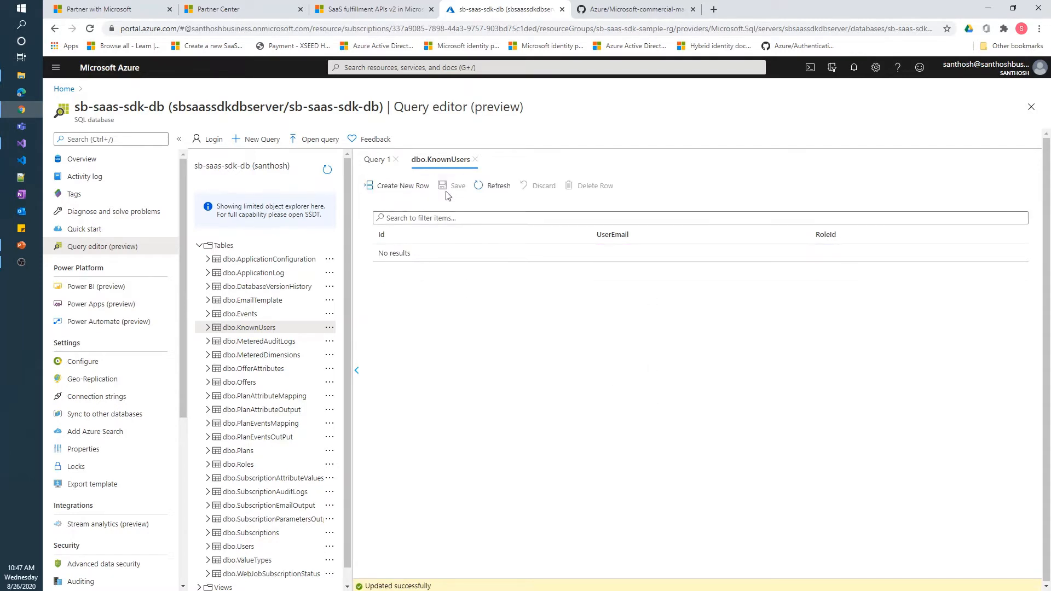
Run Select Top 1000 Rows on dbo.KnownUsers to confirm the new row
{"action": "left_click", "coordinate": [496, 185]}
{"action": "left_click", "coordinate": [329, 327]}
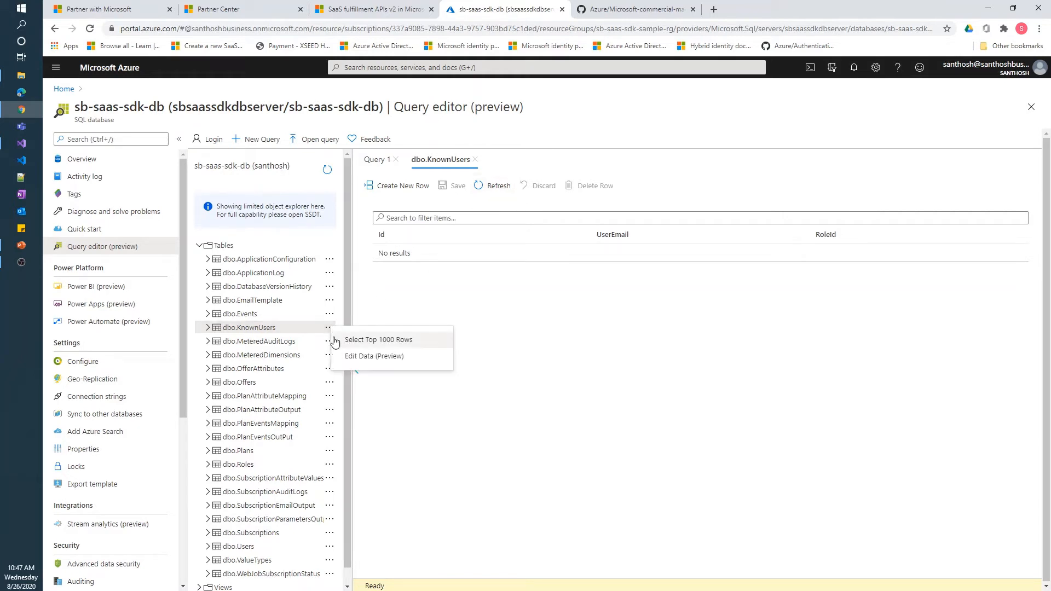
{"action": "left_click", "coordinate": [357, 344]}
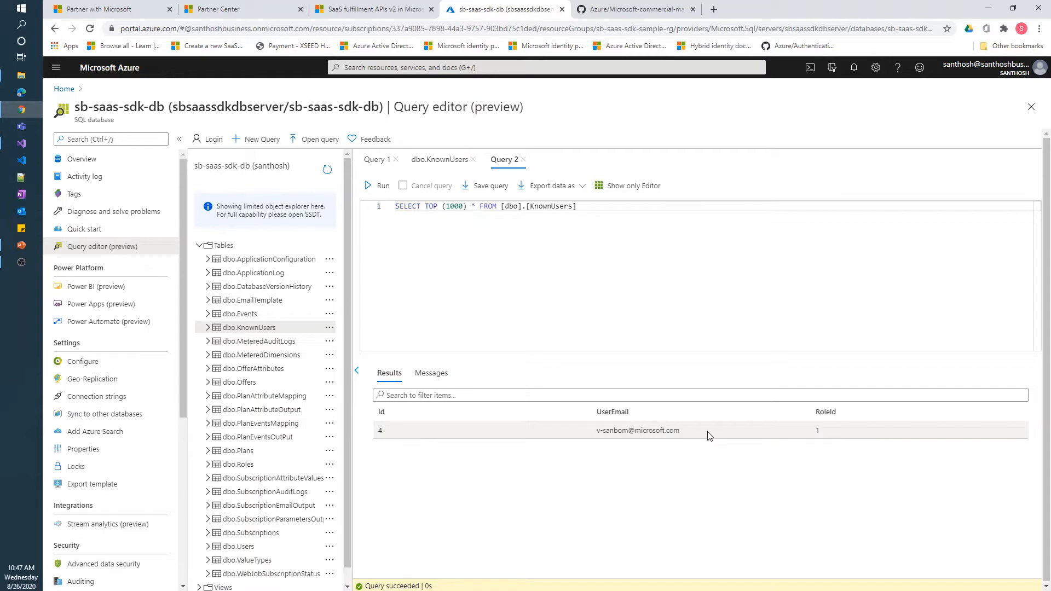
Select the SDK repository's HTTPS clone URL on GitHub, then go to the SaaS.SDK solution in Visual Studio
{"action": "left_click", "coordinate": [615, 11]}
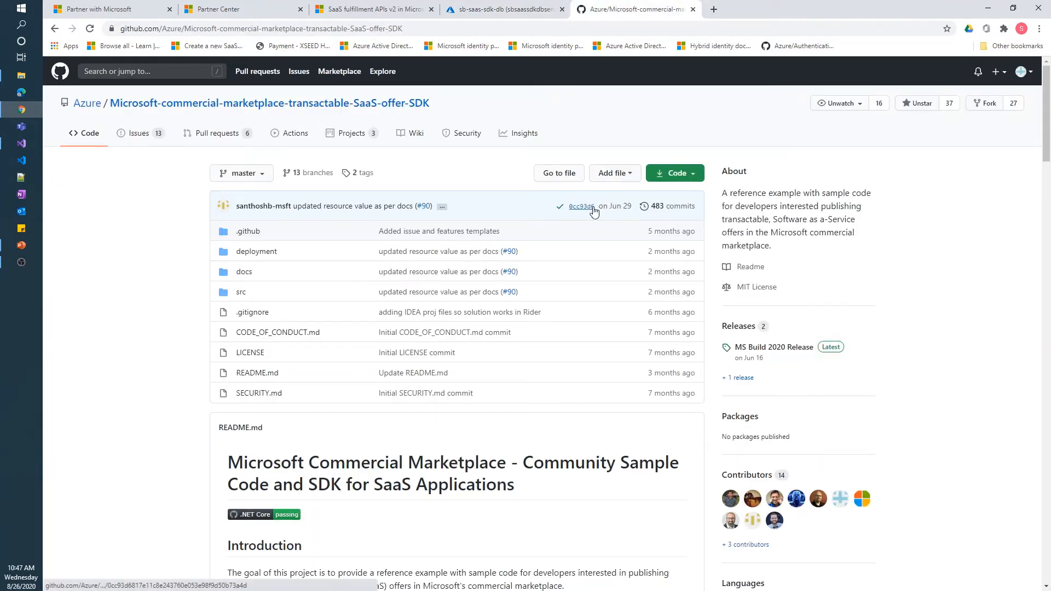
{"action": "left_click", "coordinate": [692, 176]}
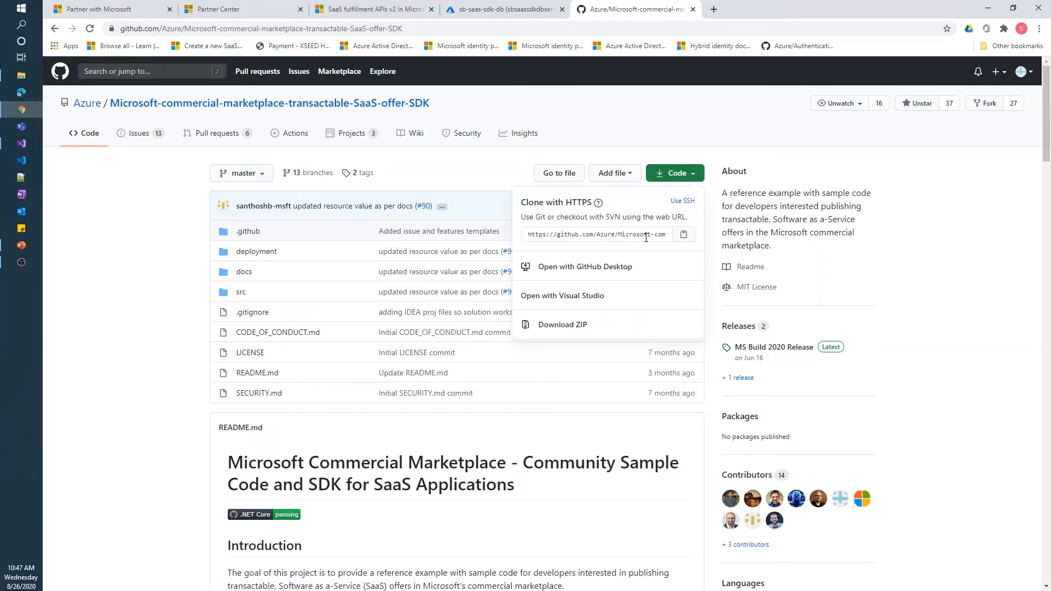
{"action": "left_click_drag", "start_coordinate": [646, 237], "coordinate": [666, 234]}
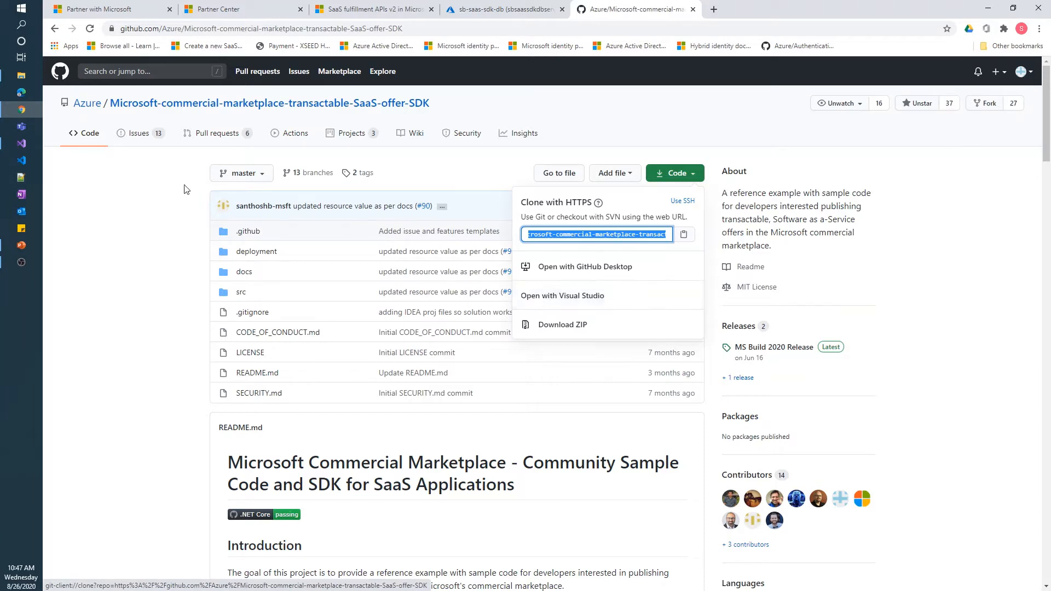
{"action": "left_click", "coordinate": [22, 147]}
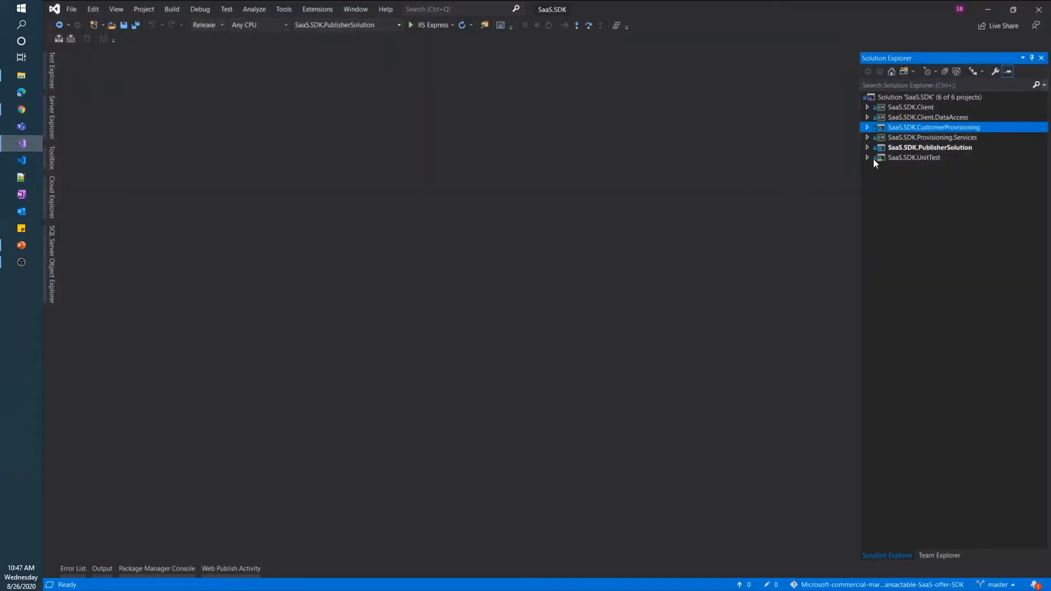
Open appsettings.json in both the CustomerProvisioning and PublisherSolution projects
{"action": "left_click", "coordinate": [869, 127]}
{"action": "double_click", "coordinate": [916, 219]}
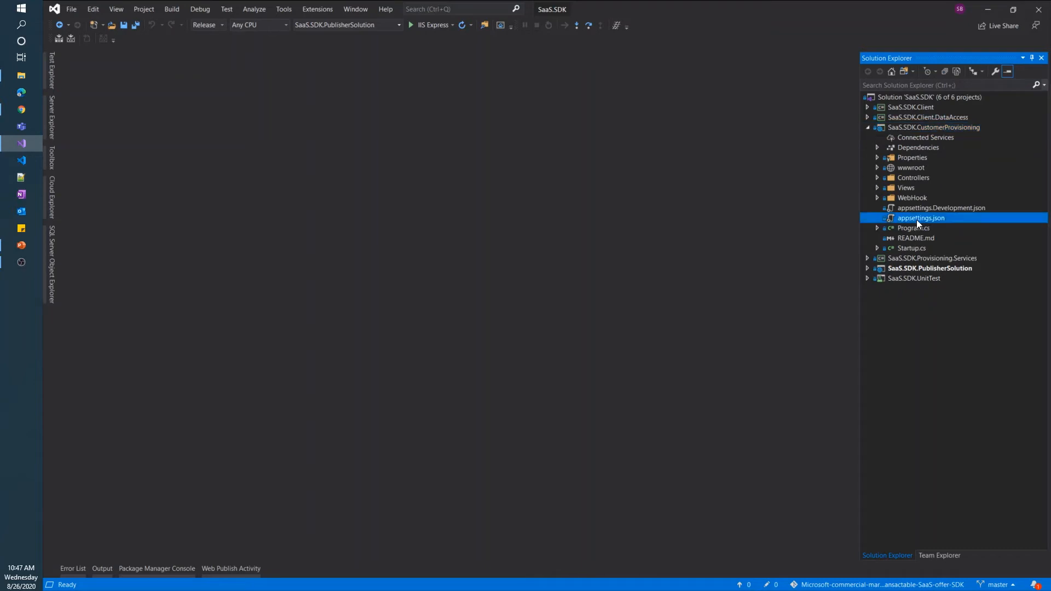
{"action": "left_click", "coordinate": [867, 268]}
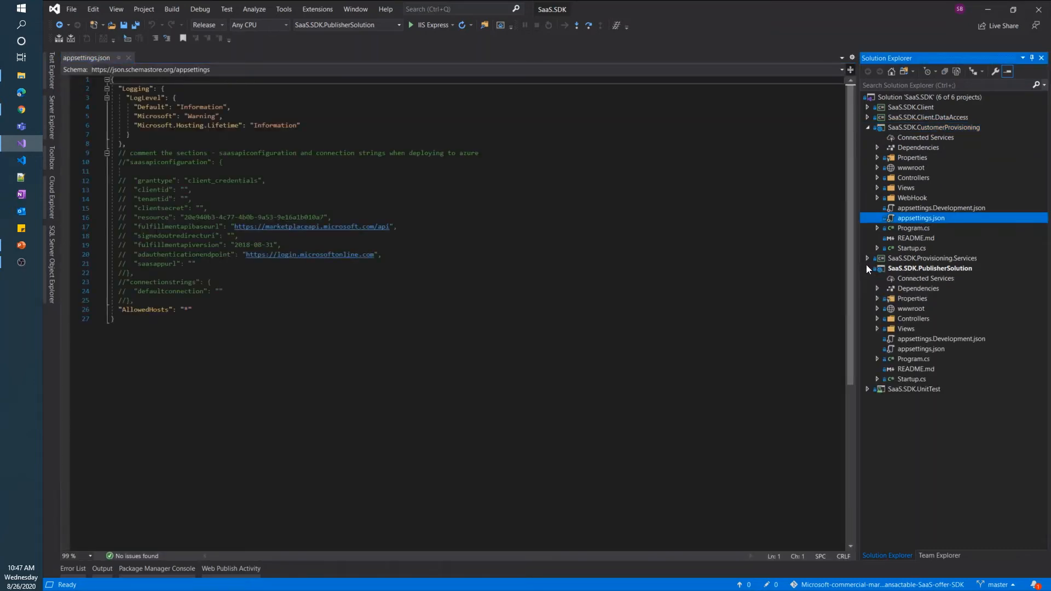
{"action": "left_click", "coordinate": [913, 349]}
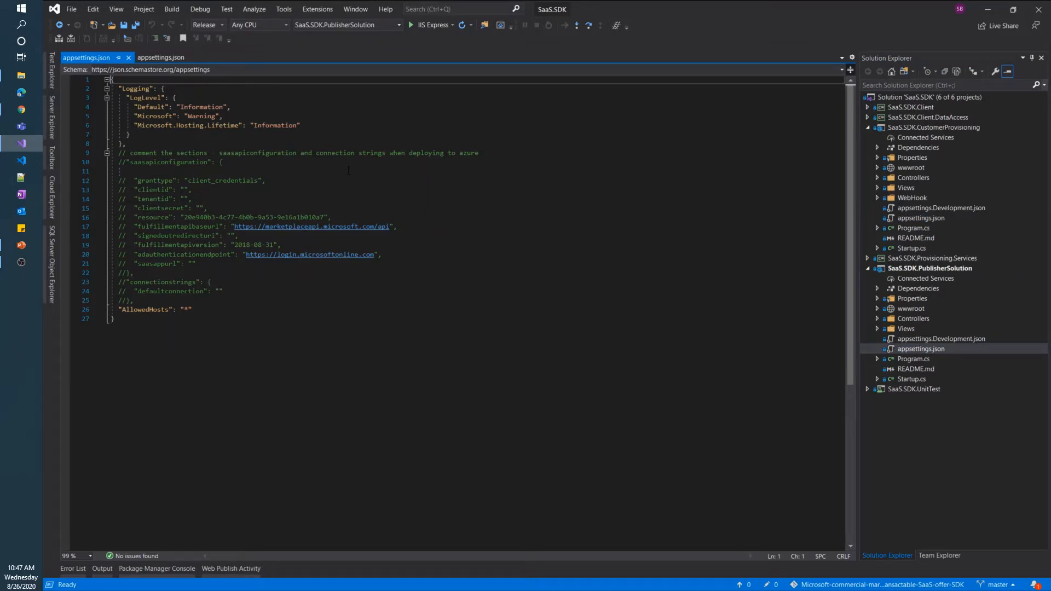
{"action": "left_click", "coordinate": [166, 58]}
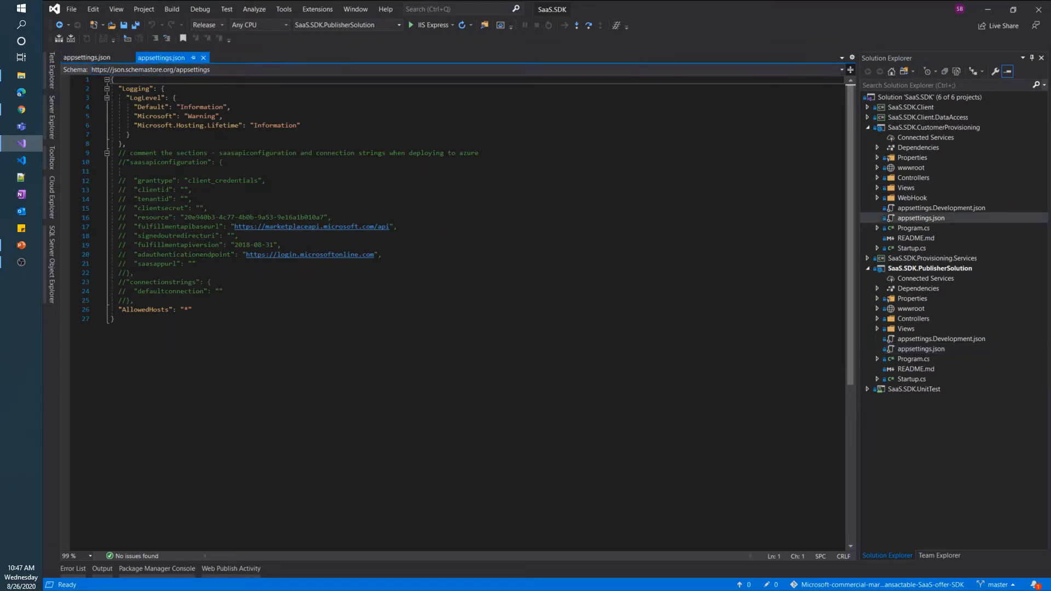
{"action": "left_click", "coordinate": [99, 60]}
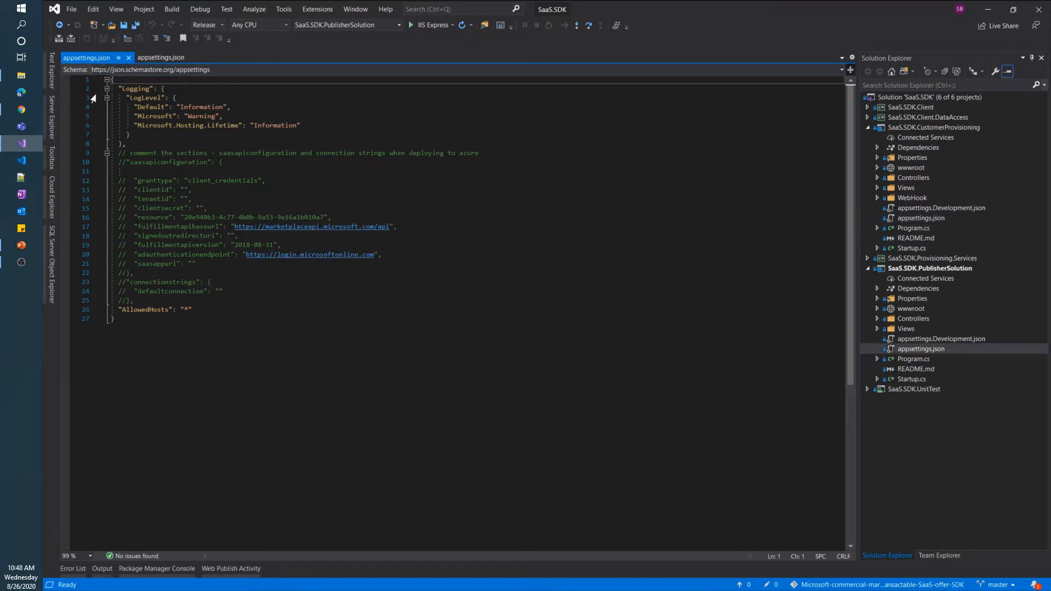
Review PublisherSolution's clientid, tenantid, clientsecret and defaultconnection settings
{"action": "left_click", "coordinate": [145, 190]}
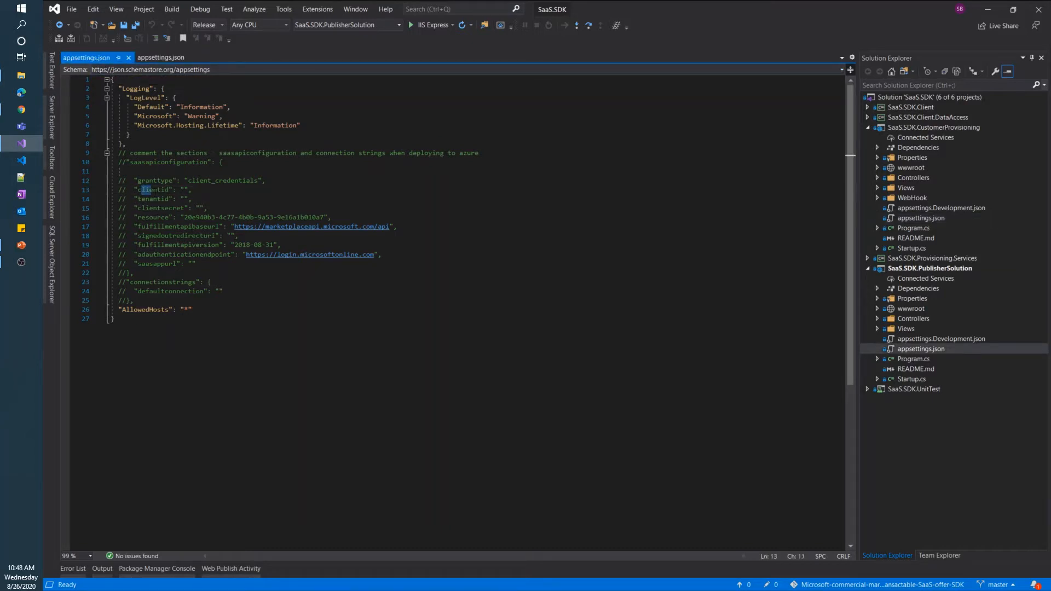
{"action": "left_click_drag", "start_coordinate": [158, 190], "coordinate": [213, 210]}
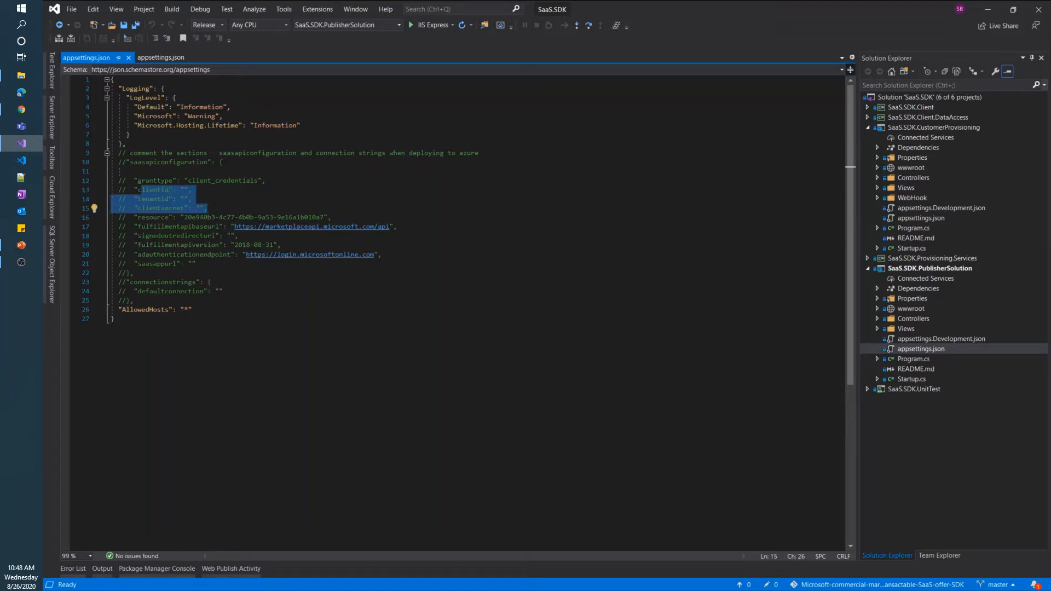
{"action": "left_click_drag", "start_coordinate": [166, 290], "coordinate": [204, 291]}
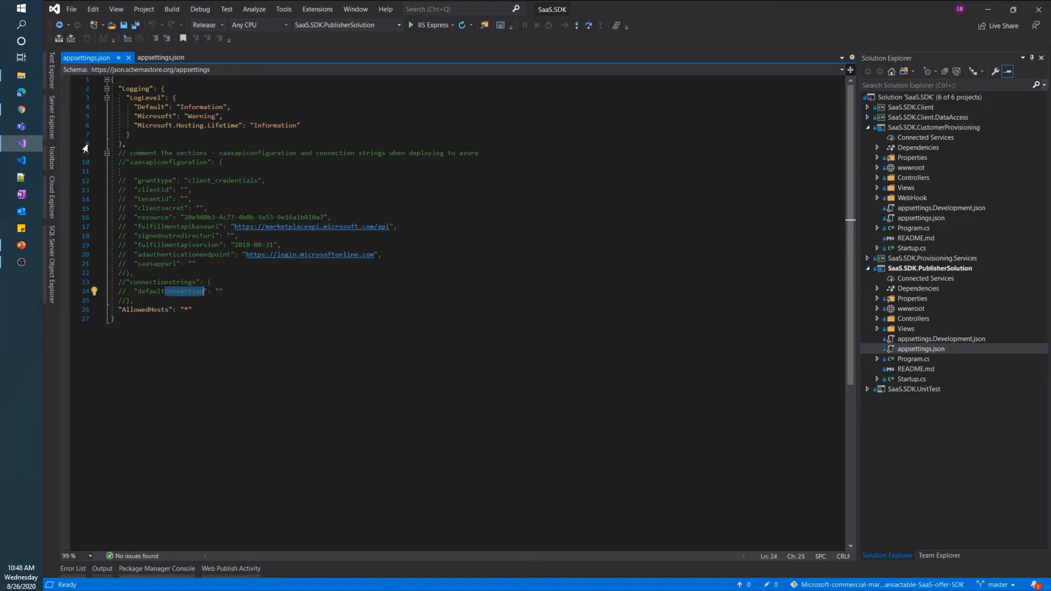
{"action": "left_click", "coordinate": [24, 110]}
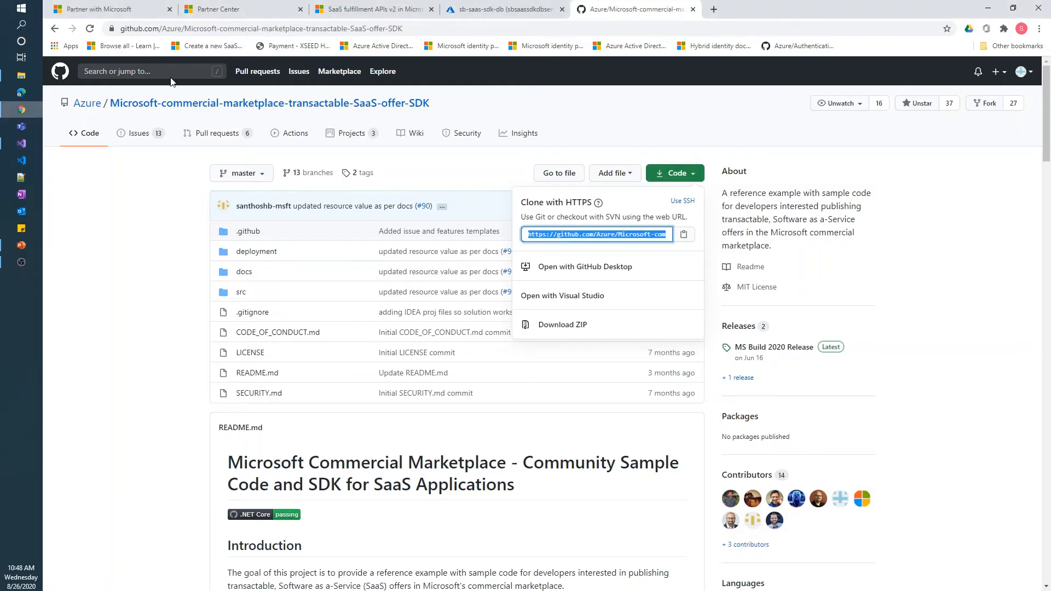
Copy the Directory (tenant) ID from the sb-saas-sdk-demo app registration in Azure Active Directory
{"action": "left_click", "coordinate": [466, 9]}
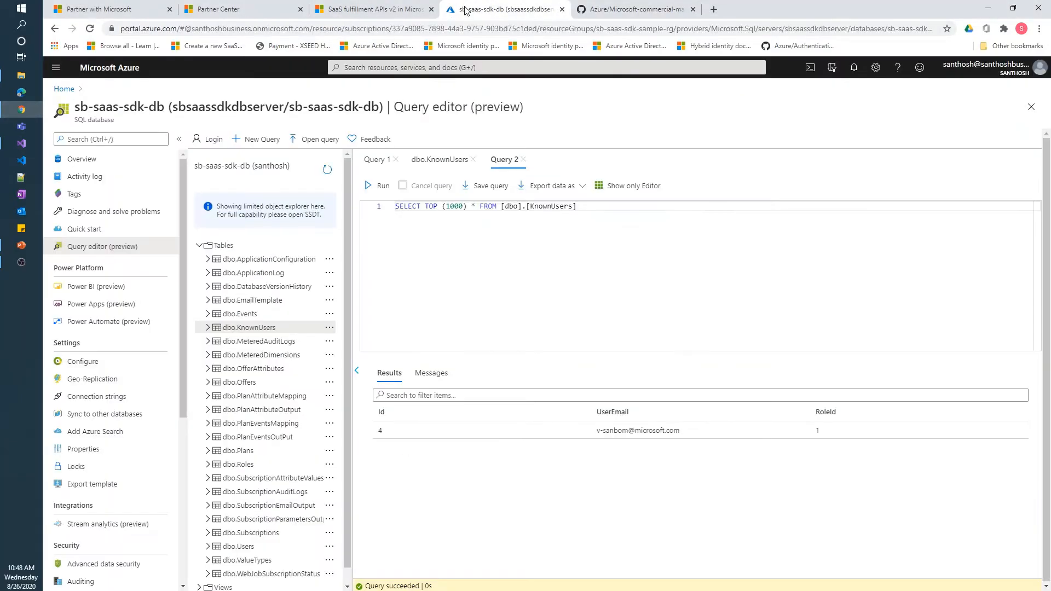
{"action": "left_click", "coordinate": [64, 88]}
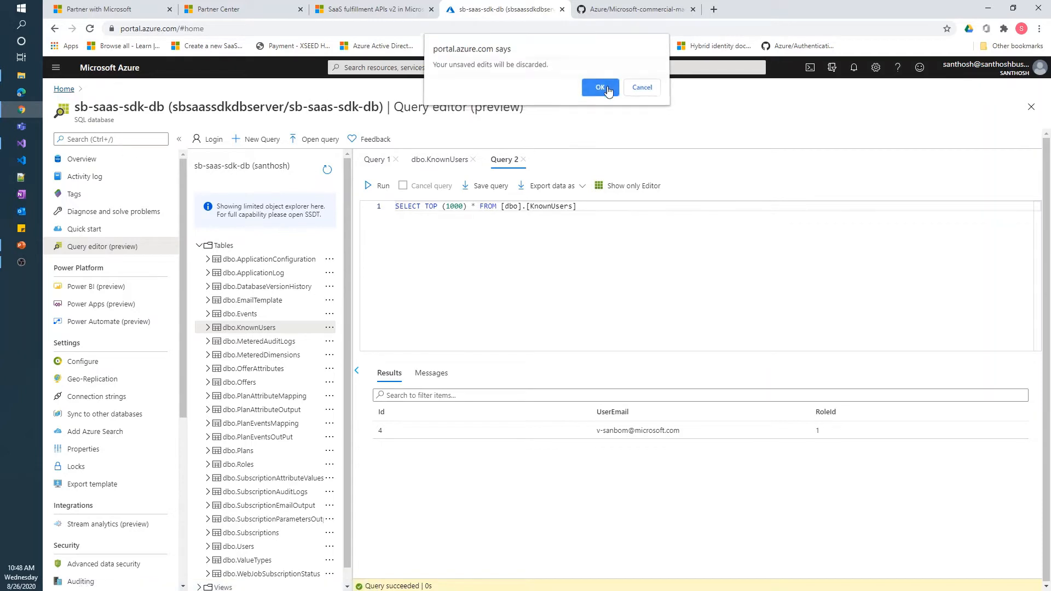
{"action": "left_click", "coordinate": [601, 88]}
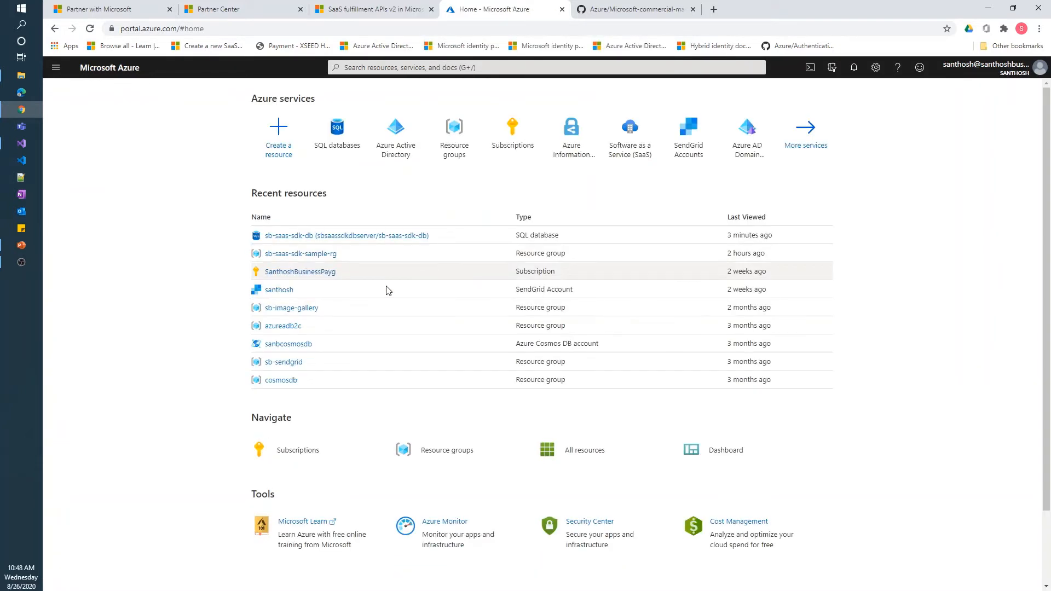
{"action": "left_click", "coordinate": [398, 142]}
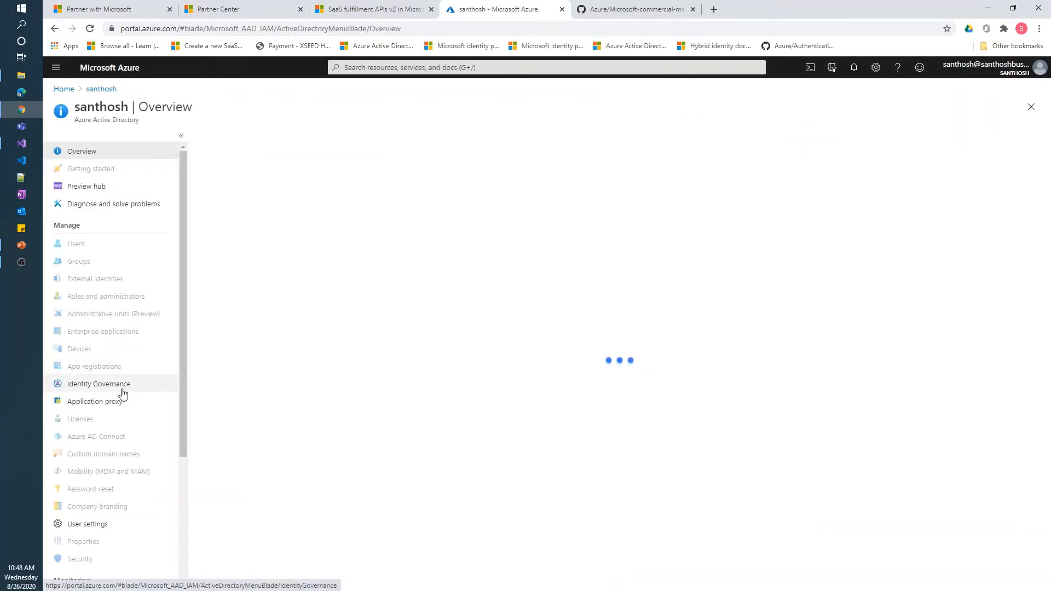
{"action": "left_click", "coordinate": [123, 367]}
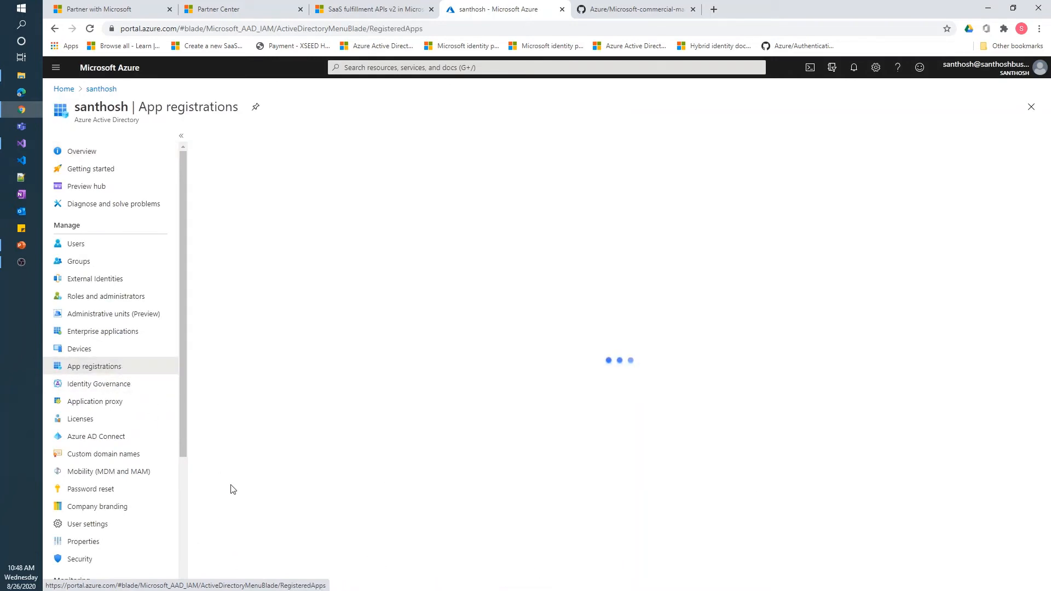
{"action": "left_click", "coordinate": [279, 537]}
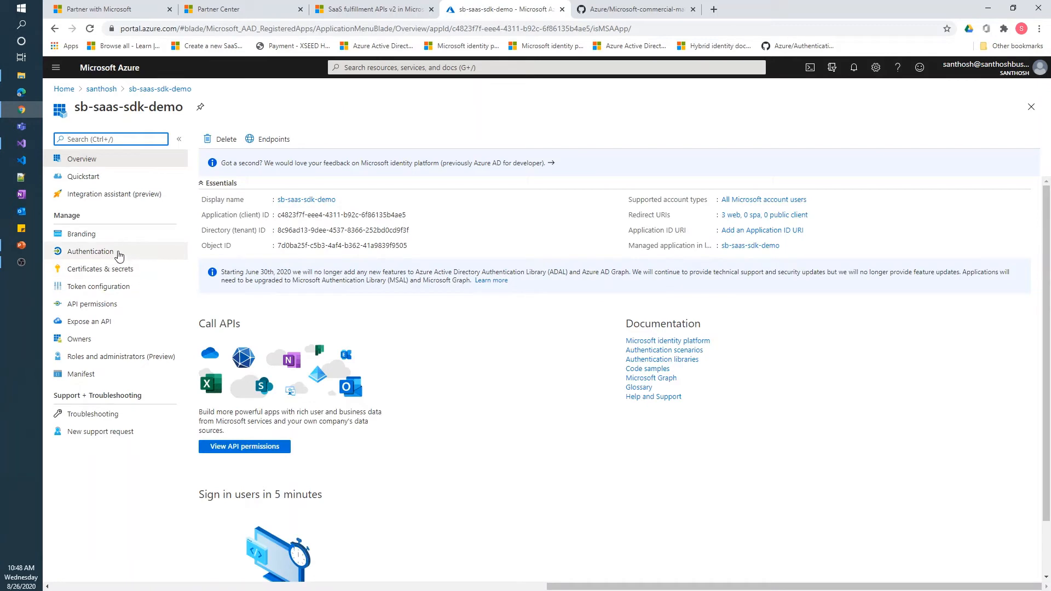
{"action": "left_click", "coordinate": [415, 230]}
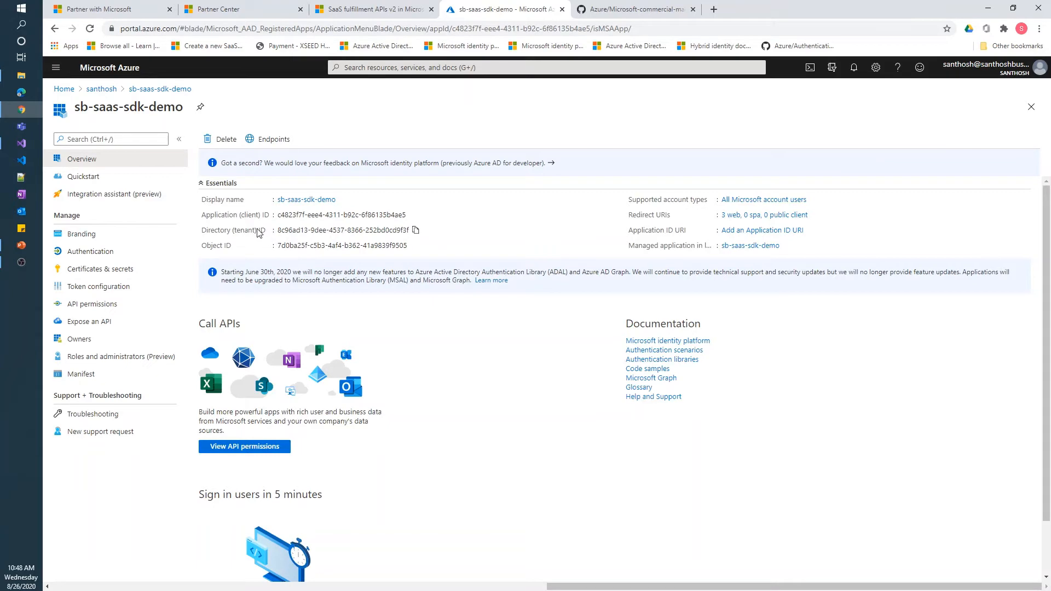
{"action": "left_click", "coordinate": [22, 149]}
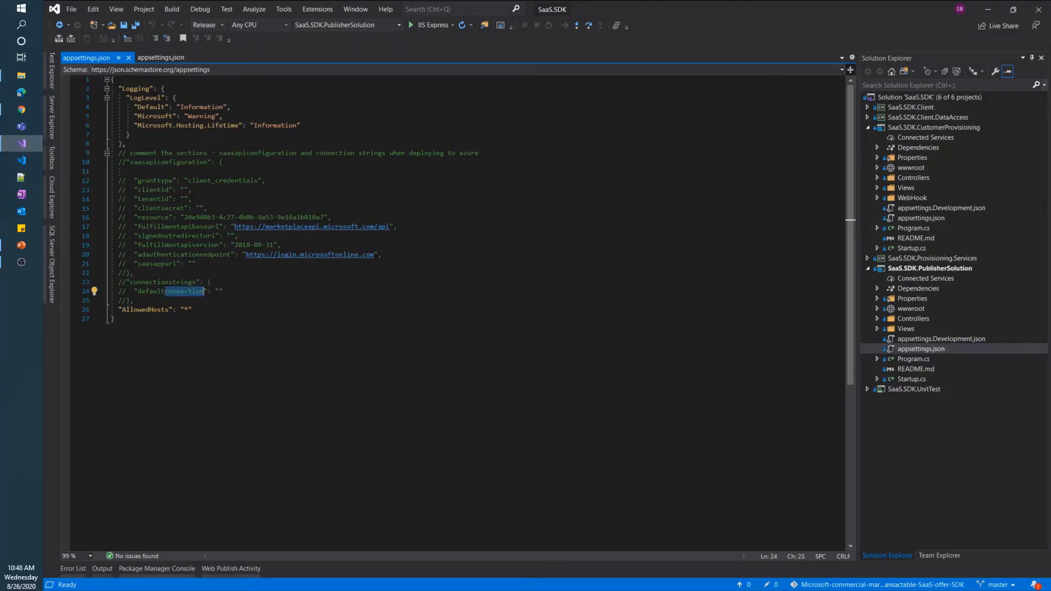
Paste the copied tenant ID into the empty tenantid value in both appsettings.json files
{"action": "left_click", "coordinate": [183, 199]}
{"action": "key", "text": "ctrl+v"}
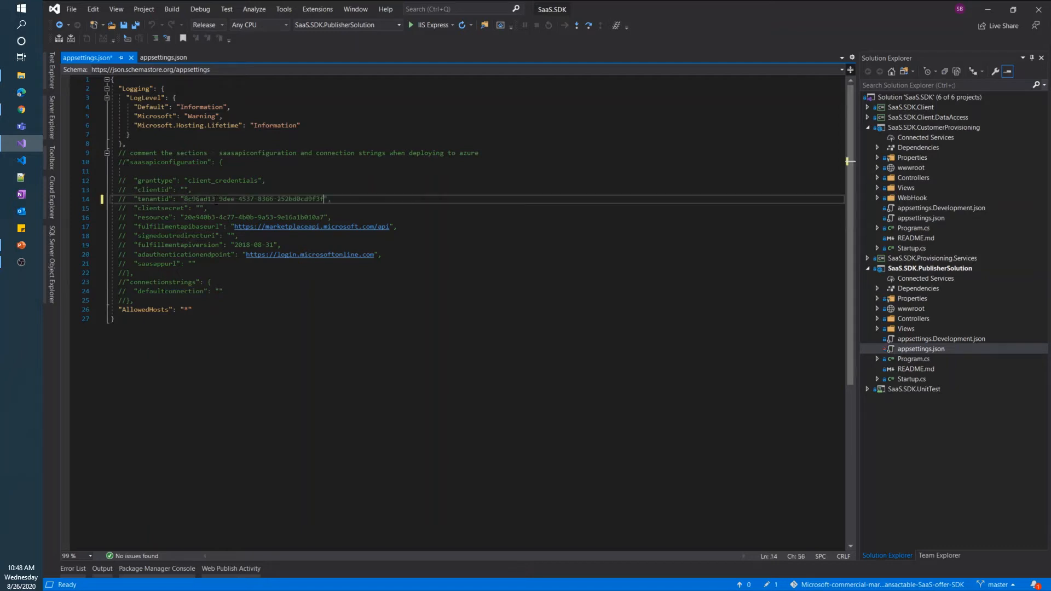
{"action": "left_click", "coordinate": [160, 58]}
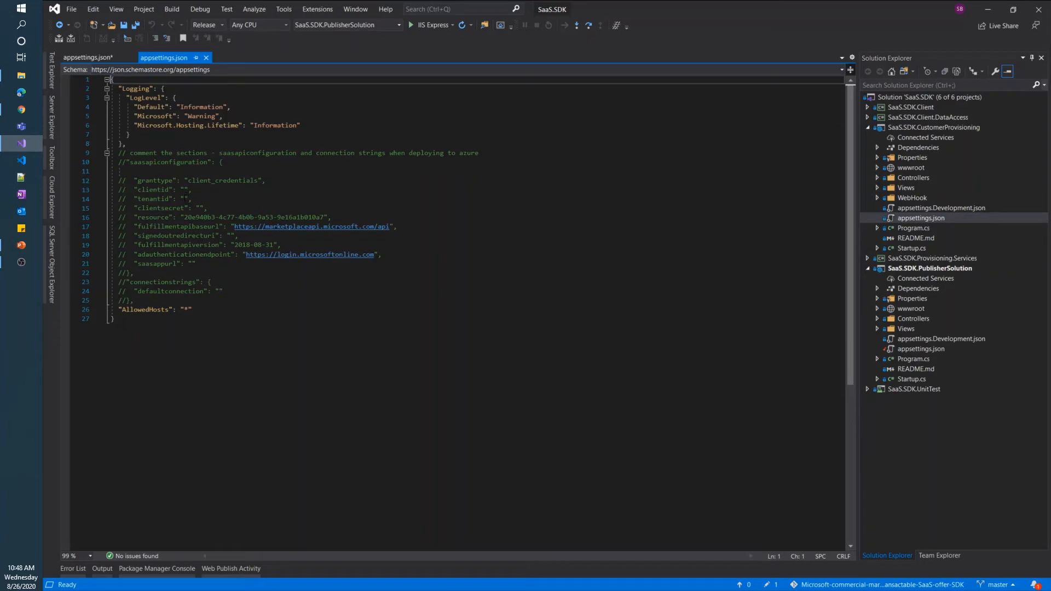
{"action": "left_click", "coordinate": [183, 199]}
{"action": "key", "text": "ctrl+v"}
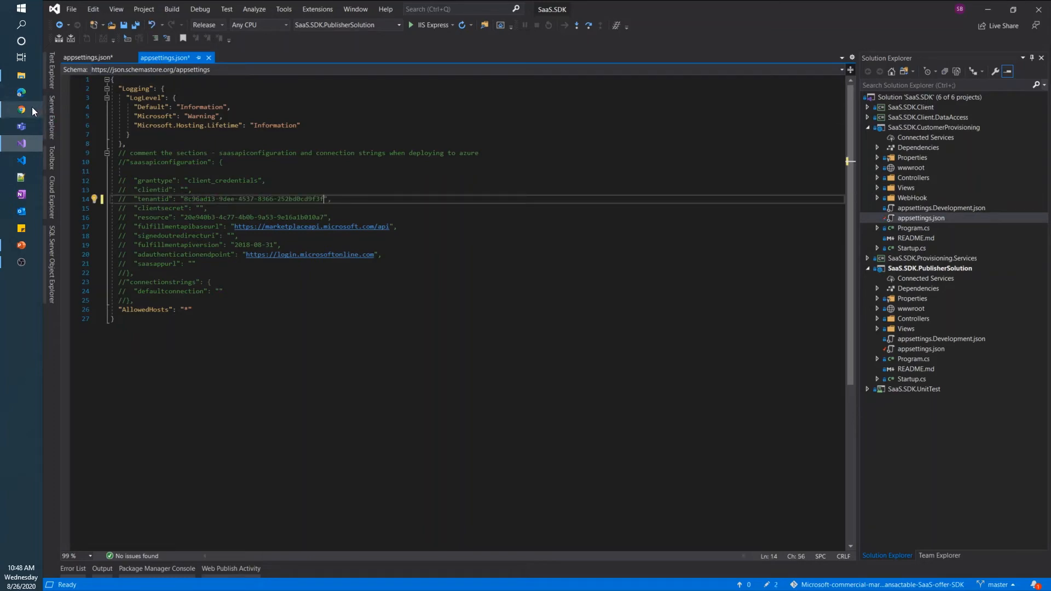
{"action": "left_click", "coordinate": [32, 108]}
{"action": "left_click", "coordinate": [235, 9]}
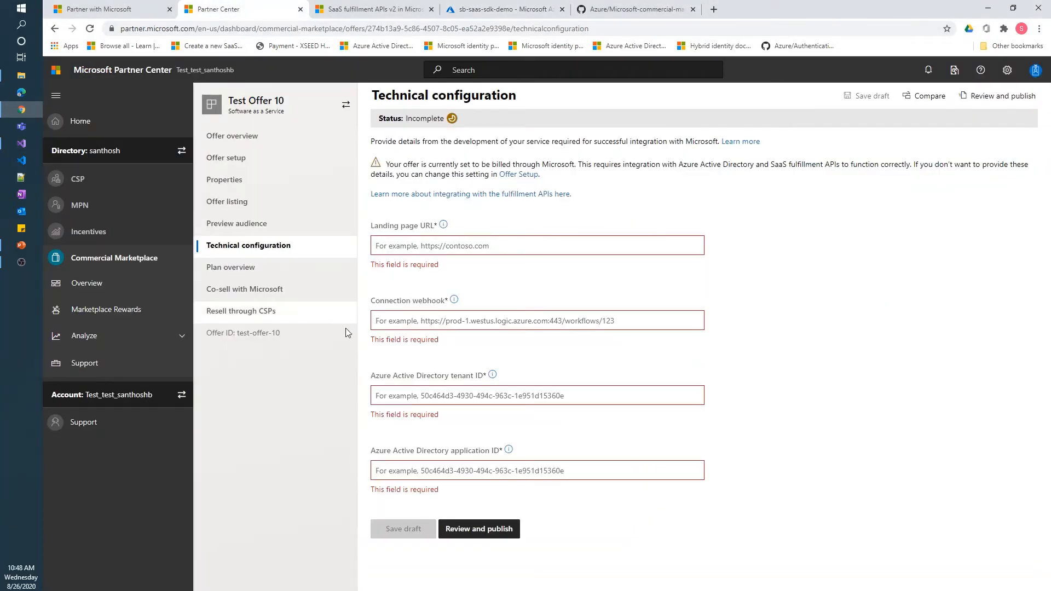
Enter the copied tenant ID in Partner Center's Azure Active Directory Tenant ID field
{"action": "left_click", "coordinate": [467, 395]}
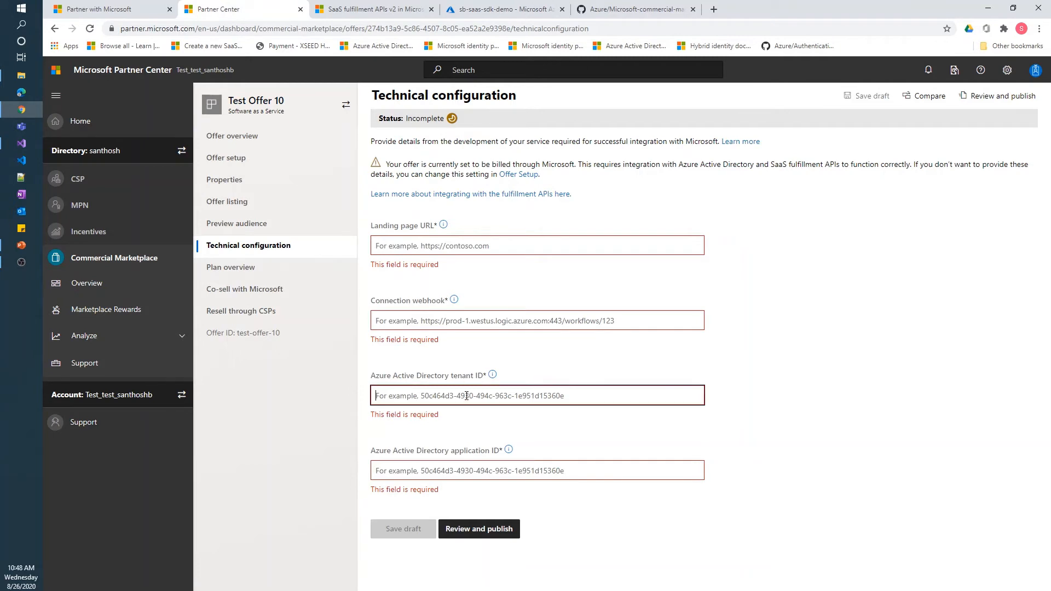
{"action": "key", "text": "ctrl+v"}
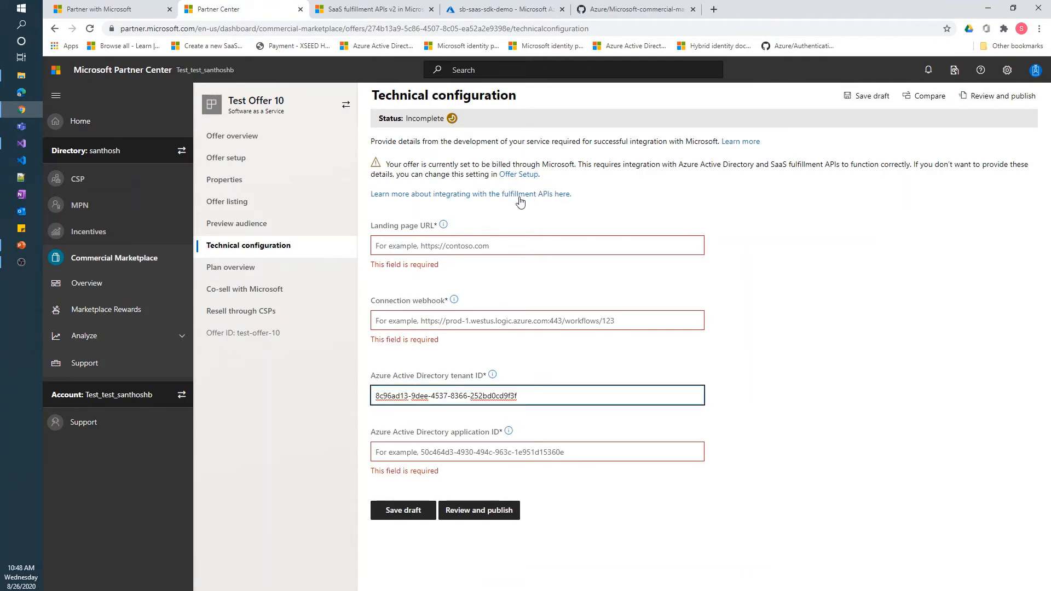
{"action": "left_click", "coordinate": [520, 9]}
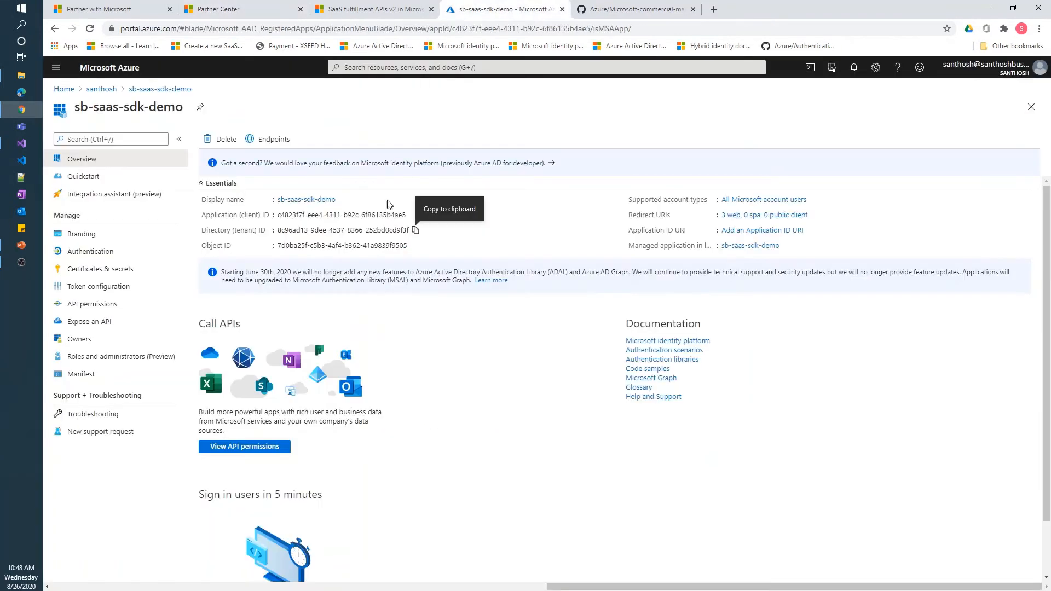
Copy the sb-saas-sdk-demo Application (client) ID into the appsettings.json clientid value
{"action": "left_click", "coordinate": [413, 215]}
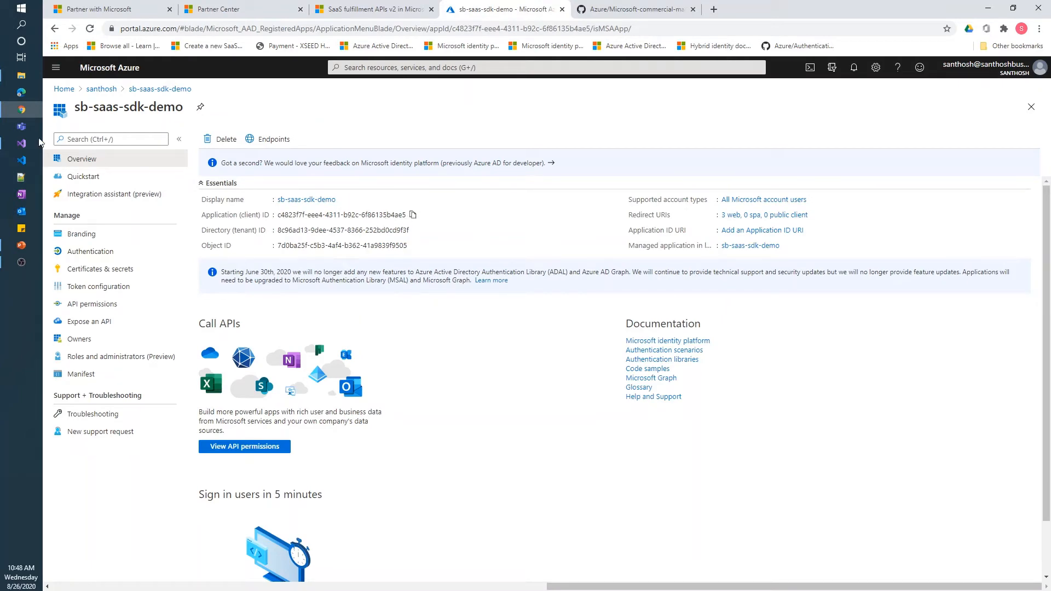
{"action": "left_click", "coordinate": [21, 143]}
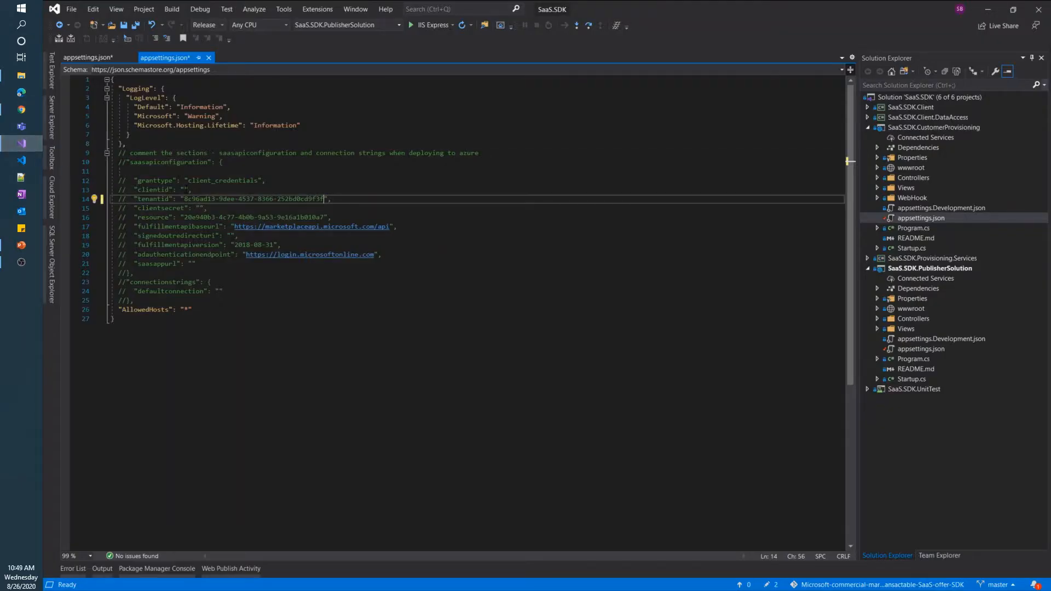
{"action": "left_click", "coordinate": [185, 190]}
{"action": "left_click", "coordinate": [88, 57]}
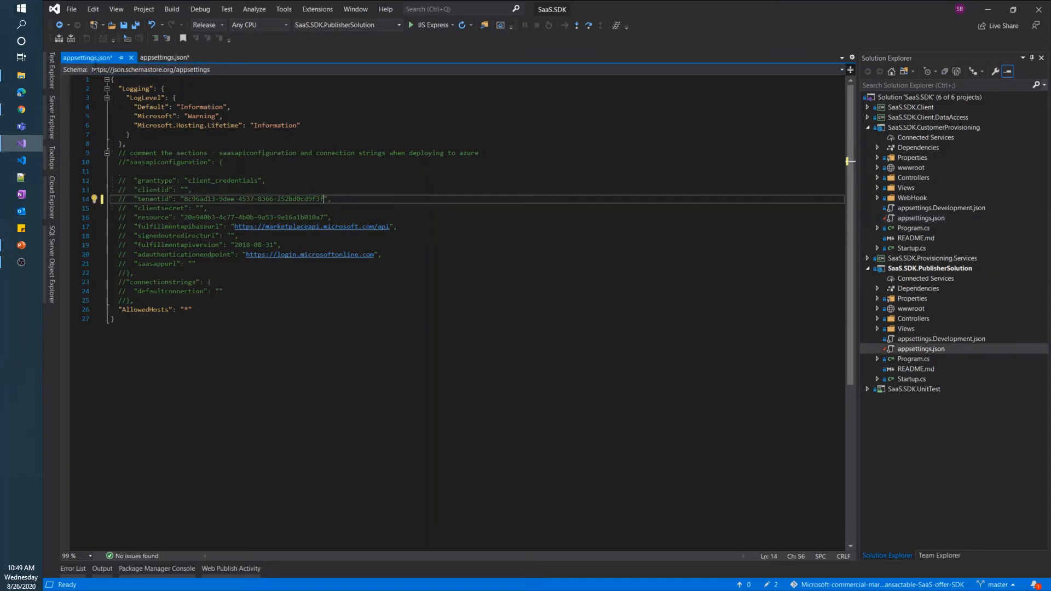
{"action": "left_click", "coordinate": [184, 190]}
{"action": "key", "text": "ctrl+v"}
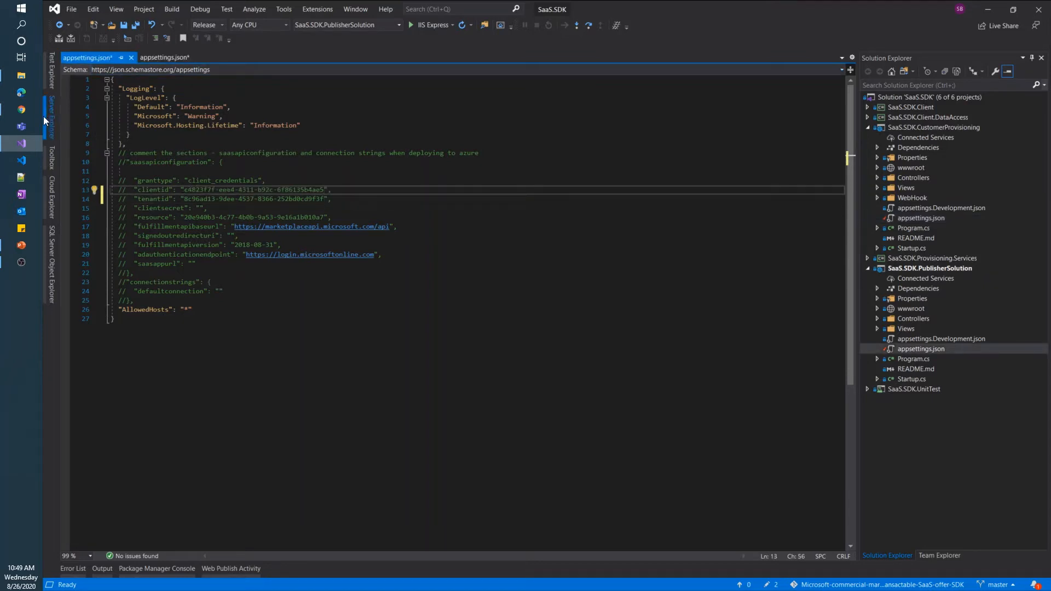
Paste the application ID into Partner Center's Azure Active Directory Application ID field
{"action": "left_click", "coordinate": [22, 110]}
{"action": "left_click", "coordinate": [265, 10]}
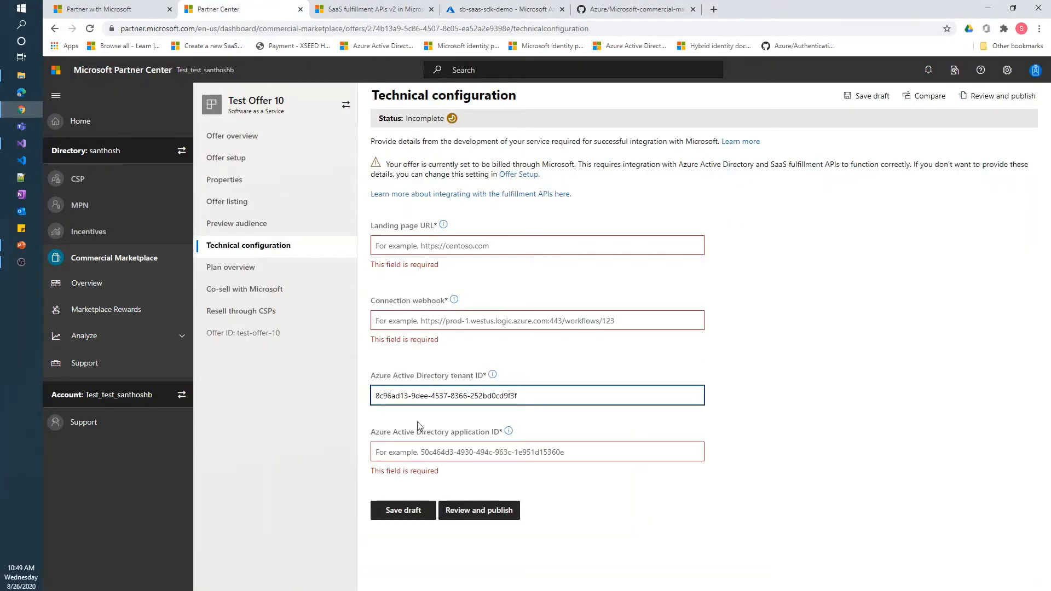
{"action": "left_click", "coordinate": [420, 452]}
{"action": "key", "text": "ctrl+v"}
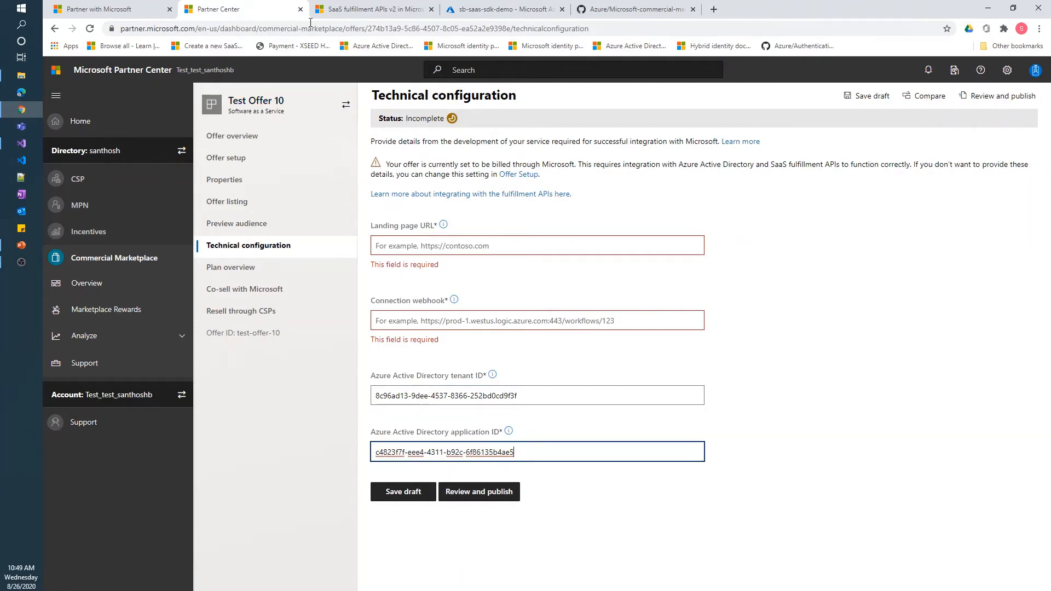
{"action": "left_click", "coordinate": [378, 9]}
{"action": "left_click", "coordinate": [493, 10]}
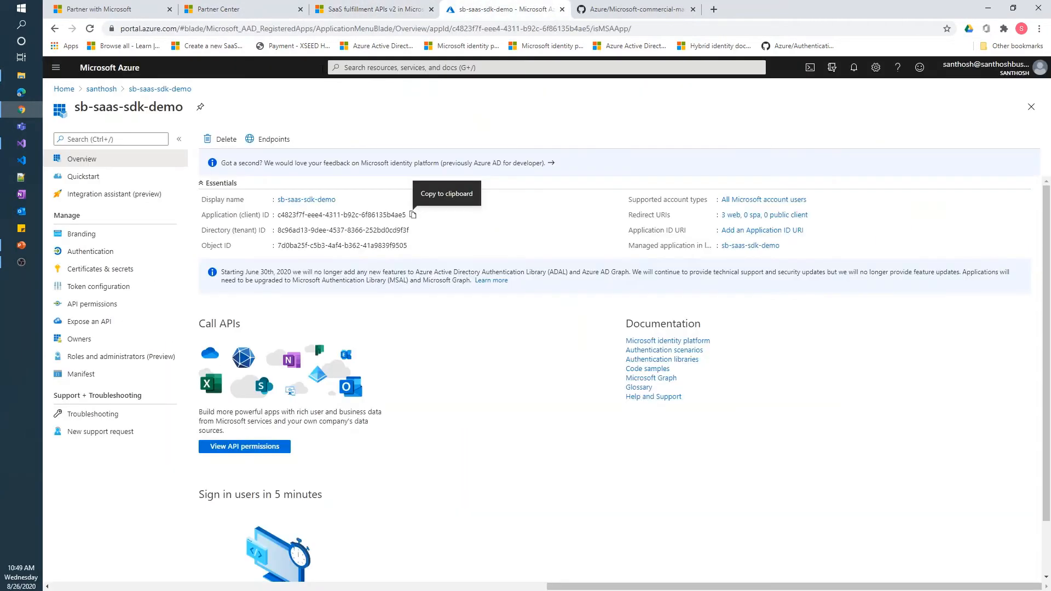
Add client secret 'sbsaassdkdemo' under Certificates & secrets and copy its value
{"action": "left_click", "coordinate": [23, 148]}
{"action": "left_click_drag", "start_coordinate": [141, 209], "coordinate": [181, 210]}
{"action": "left_click", "coordinate": [27, 143]}
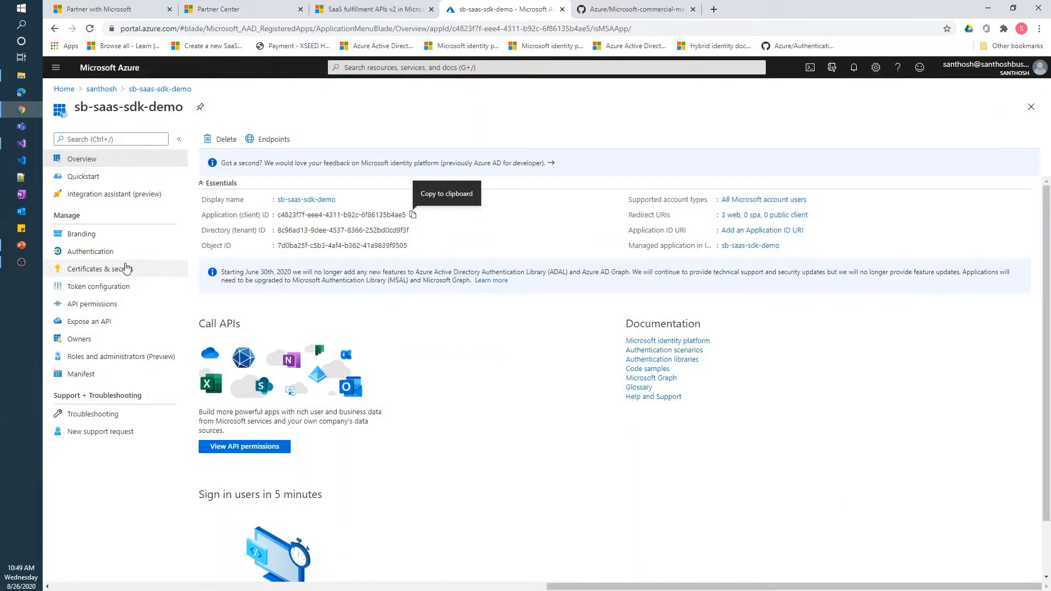
{"action": "left_click", "coordinate": [121, 269]}
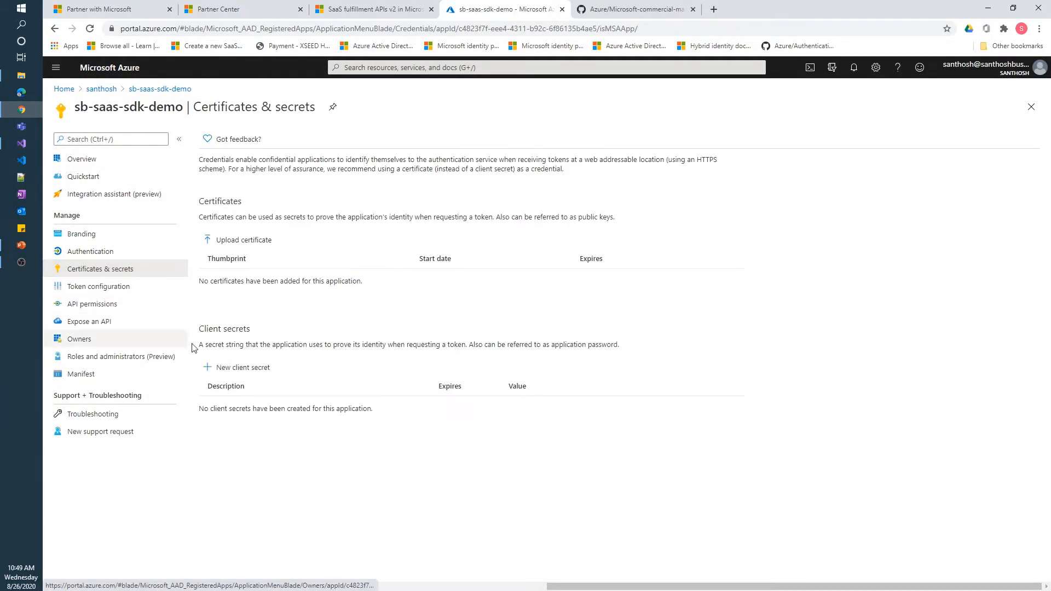
{"action": "left_click", "coordinate": [232, 373]}
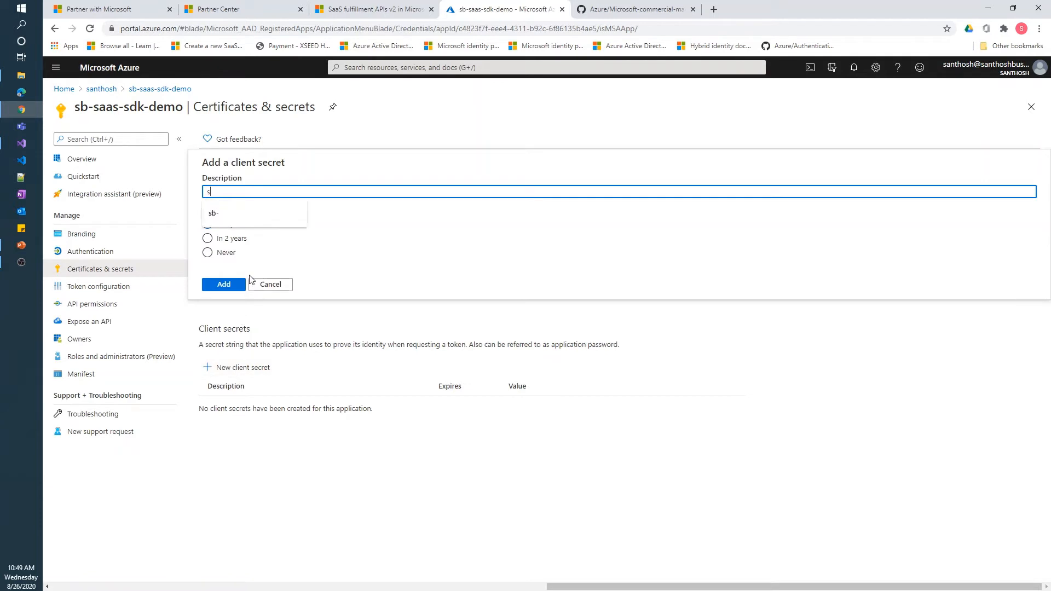
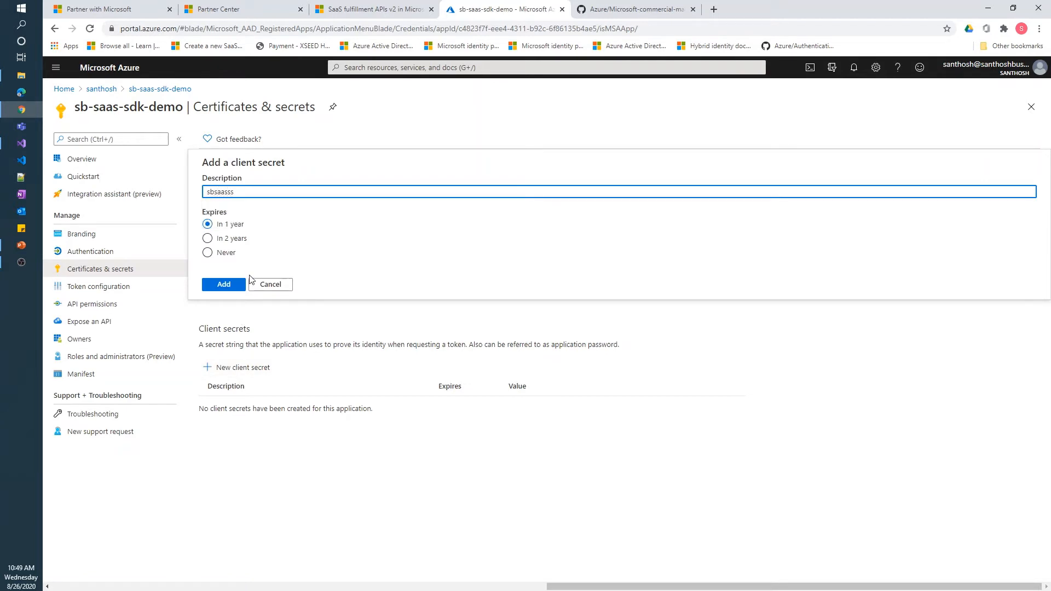
{"action": "left_click", "coordinate": [224, 284]}
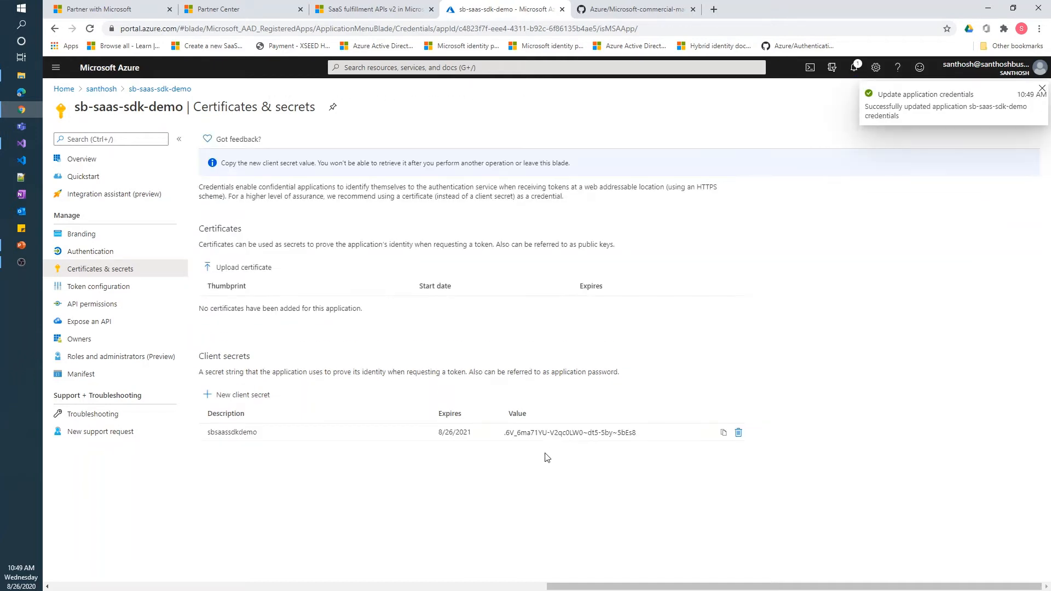
{"action": "left_click", "coordinate": [724, 433]}
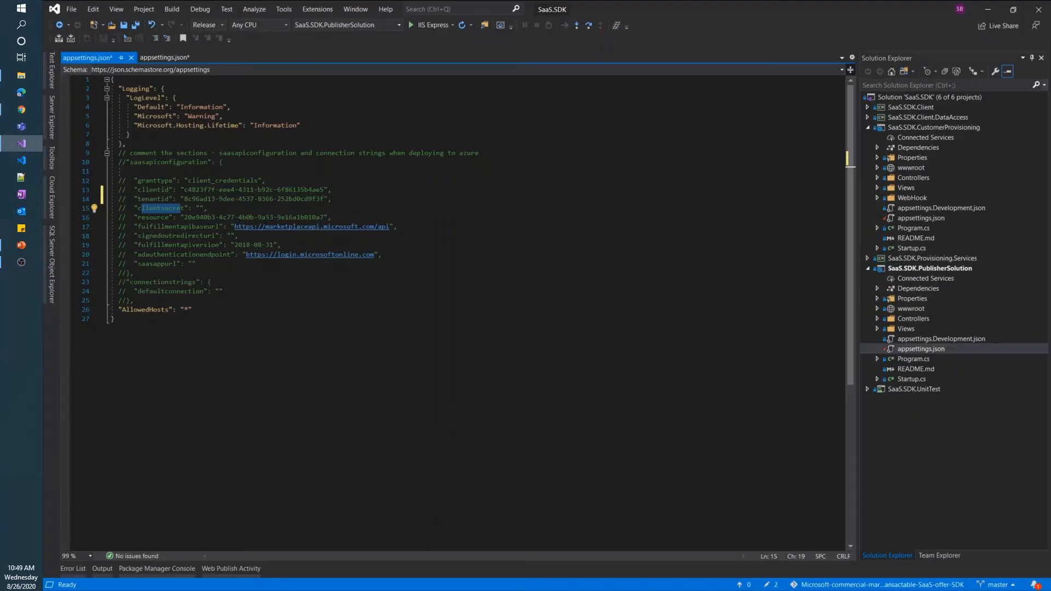
Paste the new client secret into the line-15 clientsecret value of both appsettings.json files
{"action": "left_click", "coordinate": [200, 208]}
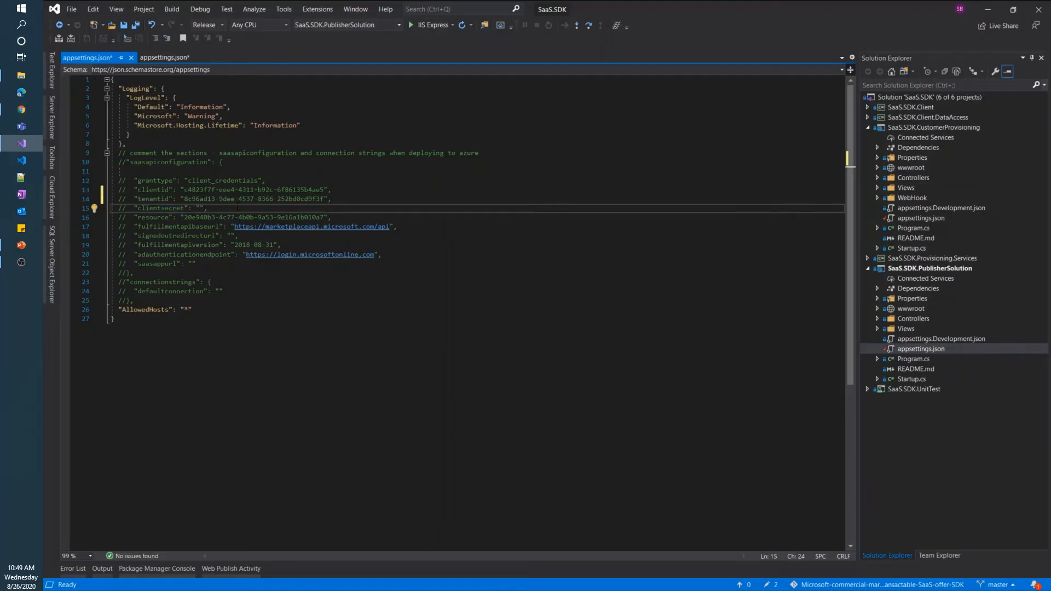
{"action": "key", "text": "ctrl+v"}
{"action": "left_click", "coordinate": [176, 58]}
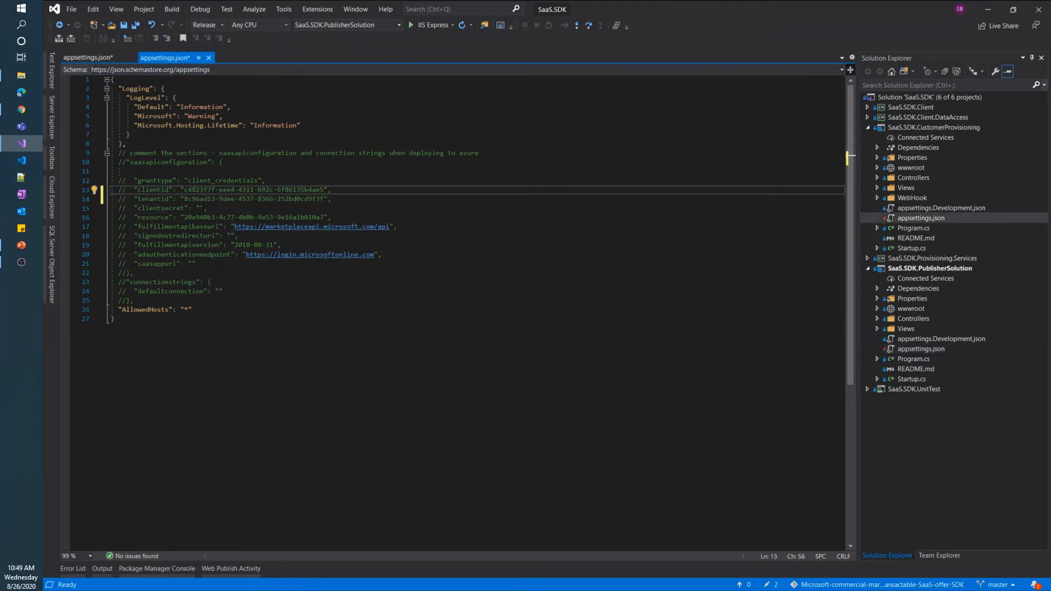
{"action": "left_click", "coordinate": [201, 208]}
{"action": "key", "text": "ctrl+v"}
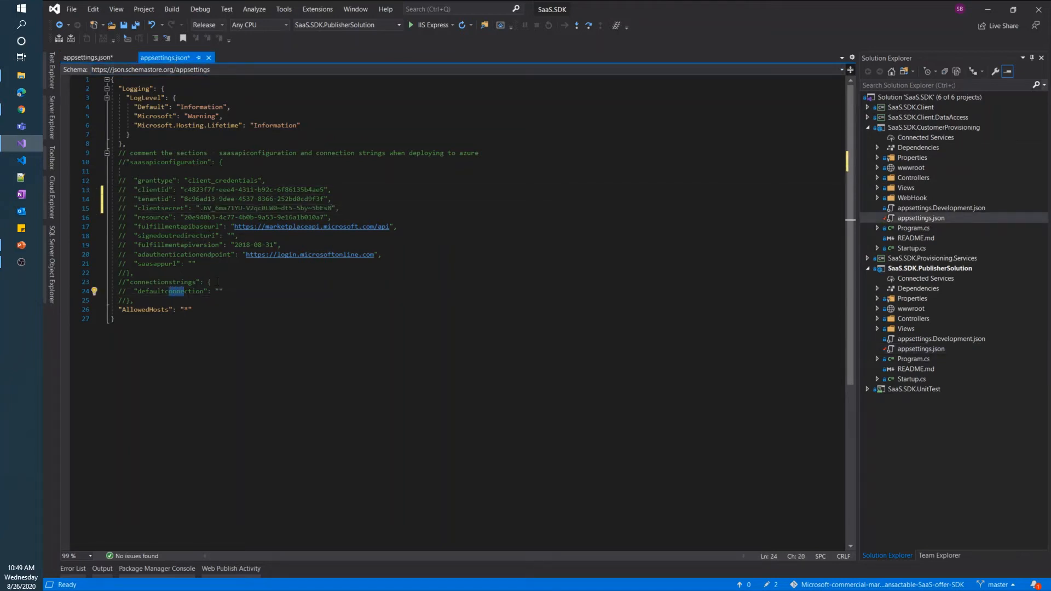
{"action": "left_click", "coordinate": [265, 285]}
{"action": "left_click", "coordinate": [21, 109]}
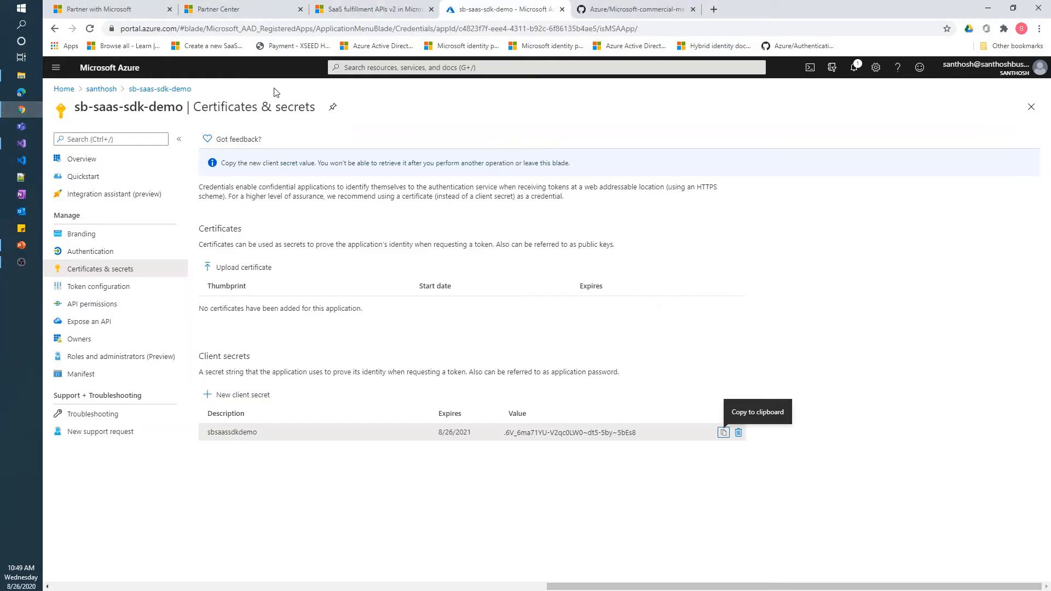
Copy the ADO.NET connection string from the sb-saas-sdk-db database's Connection strings page
{"action": "left_click", "coordinate": [375, 68]}
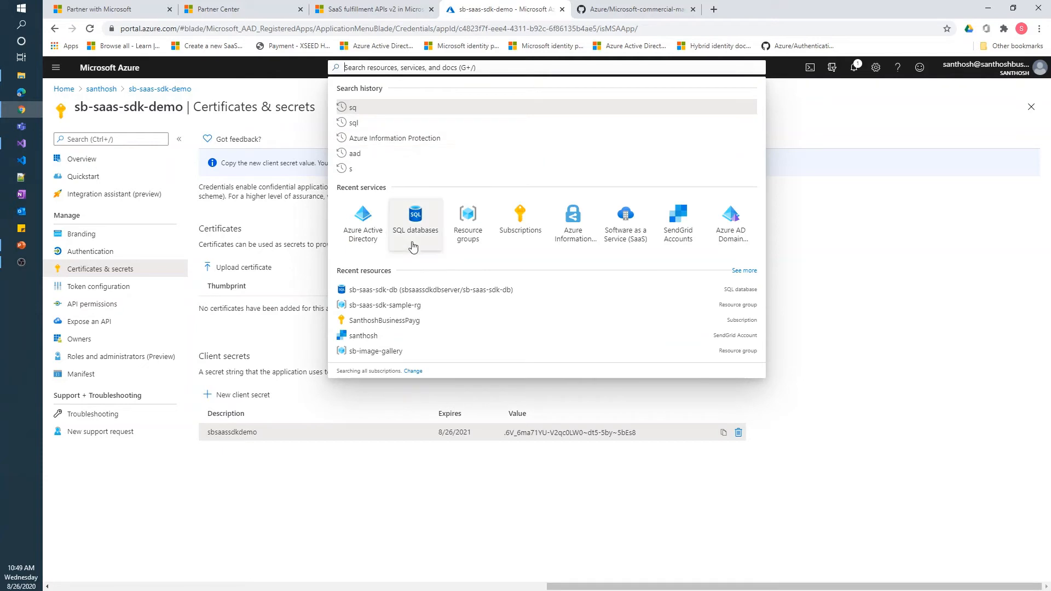
{"action": "left_click", "coordinate": [429, 291]}
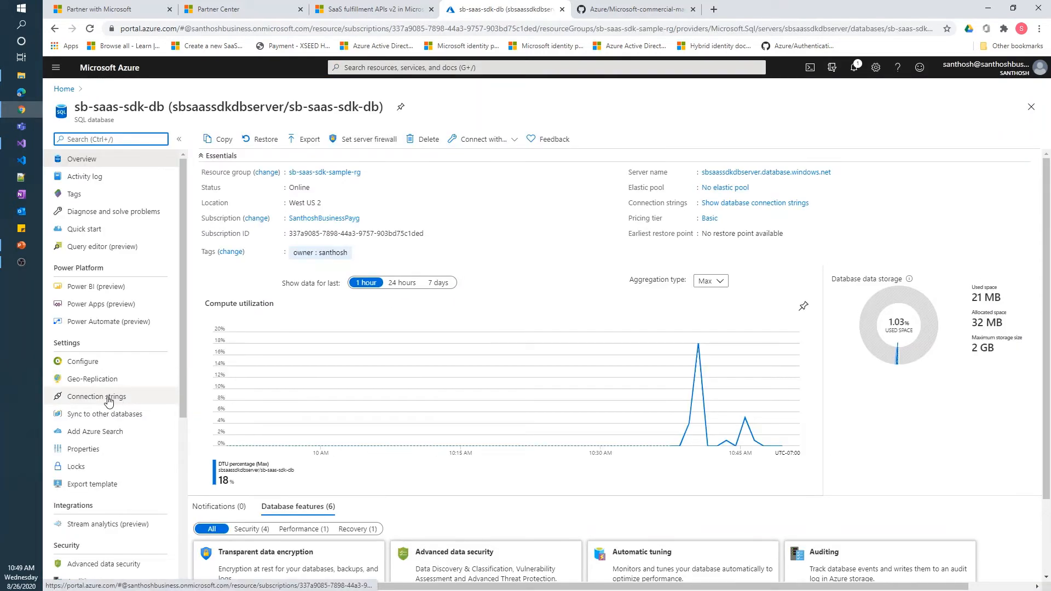
{"action": "left_click", "coordinate": [109, 403]}
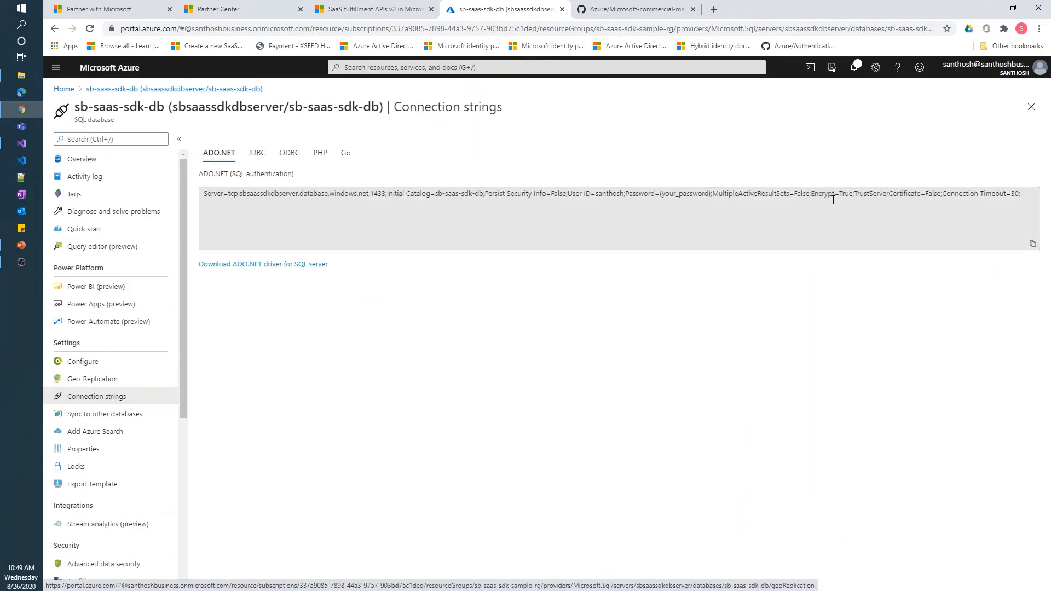
{"action": "left_click", "coordinate": [1032, 244]}
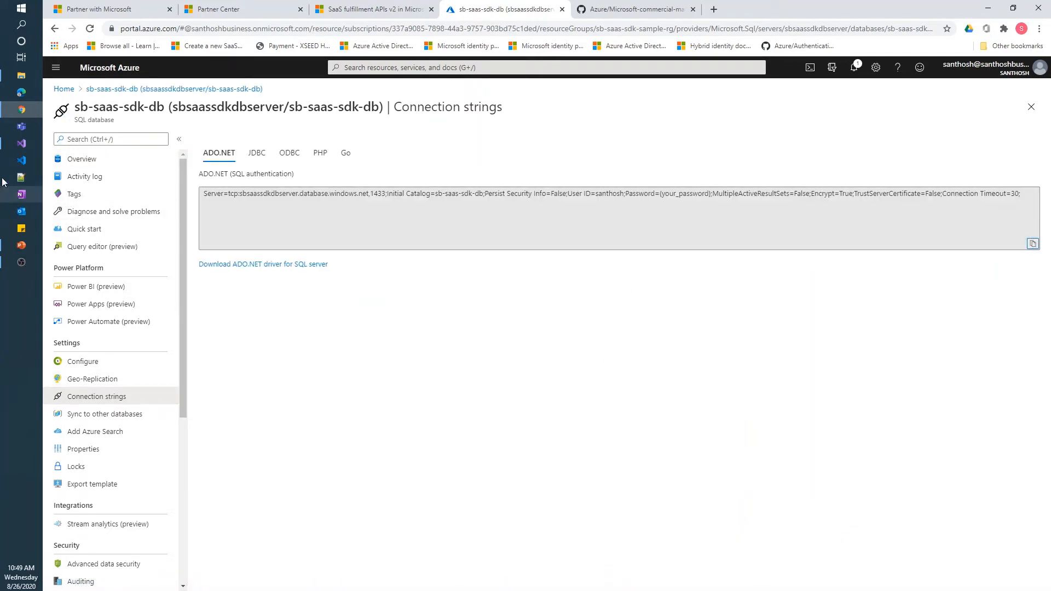
{"action": "left_click", "coordinate": [20, 144]}
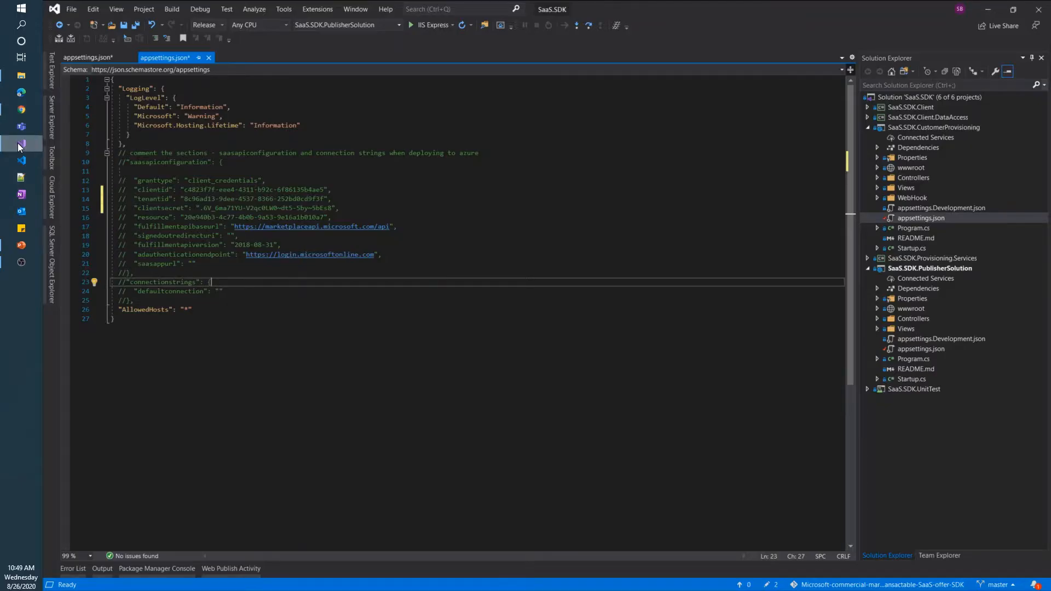
Paste the connection string into defaultconnection, replace {your_password} with the database password, save, and uncomment lines 10–25
{"action": "left_click", "coordinate": [222, 288]}
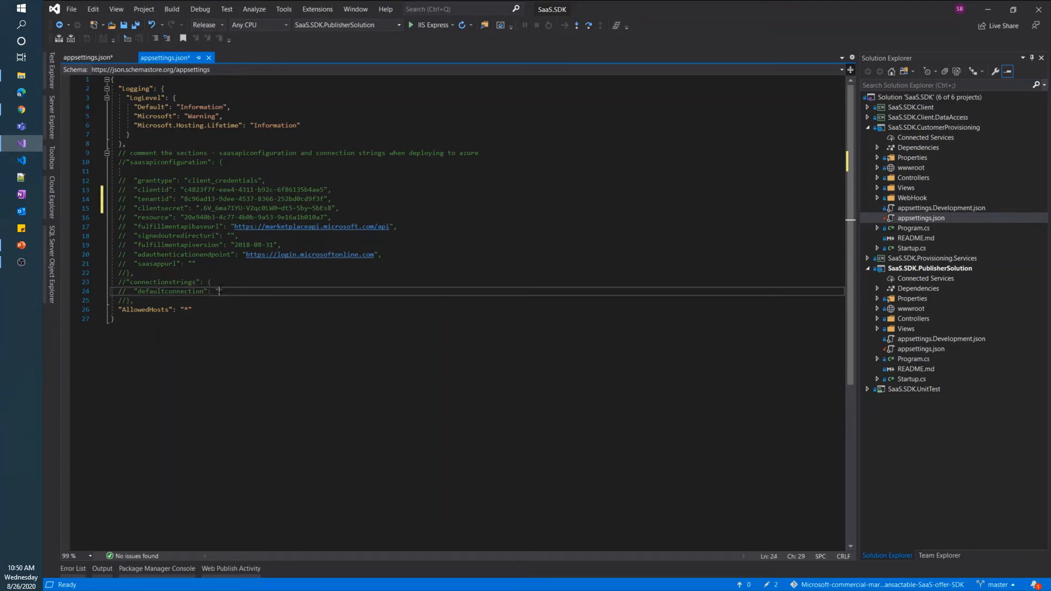
{"action": "key", "text": "ctrl+v"}
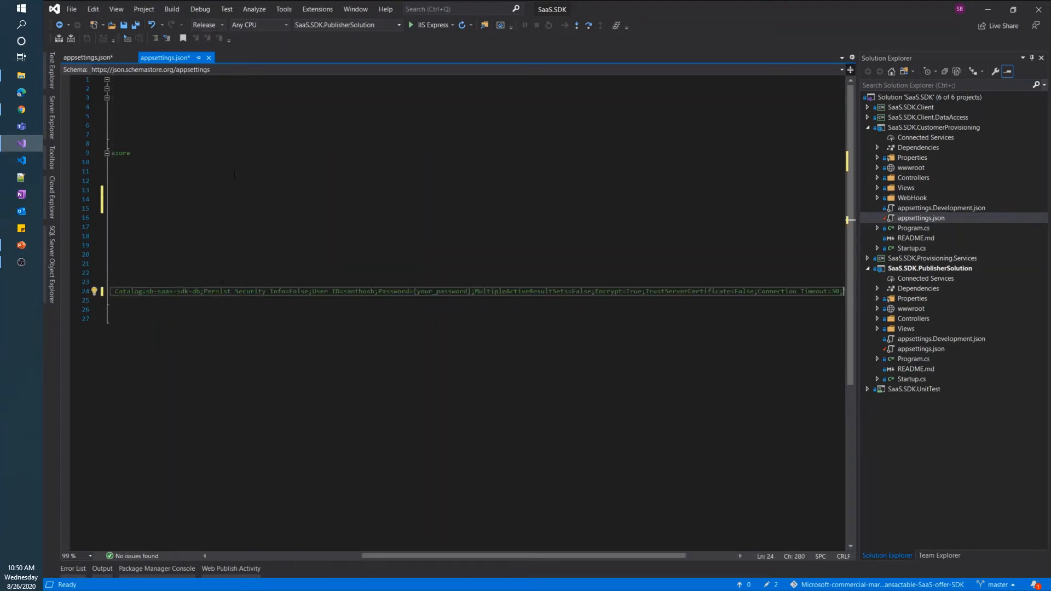
{"action": "left_click_drag", "start_coordinate": [415, 291], "coordinate": [471, 292]}
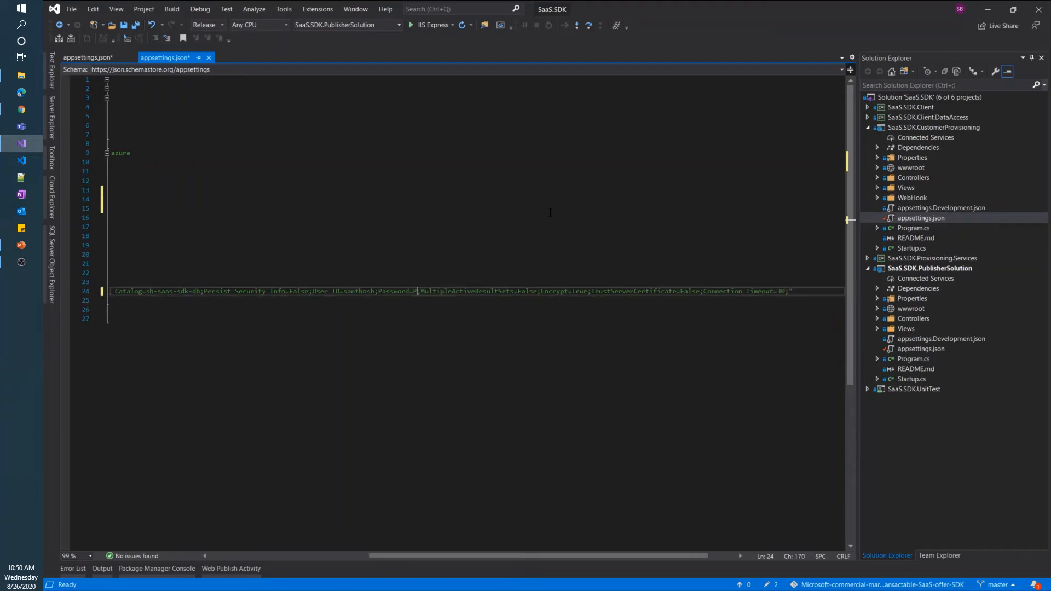
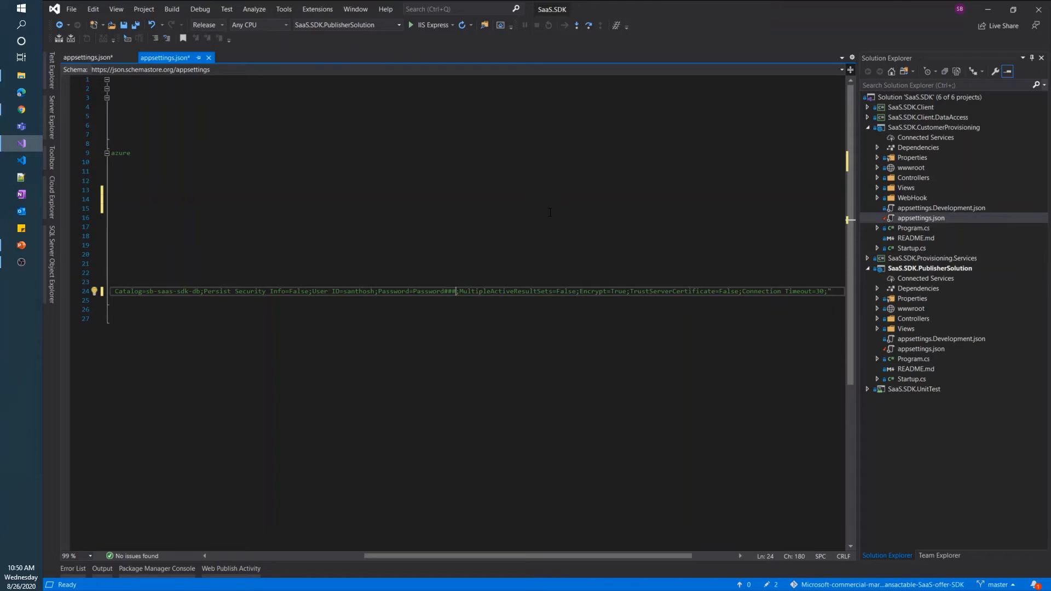
{"action": "key", "text": "ctrl+s"}
{"action": "left_click", "coordinate": [210, 557]}
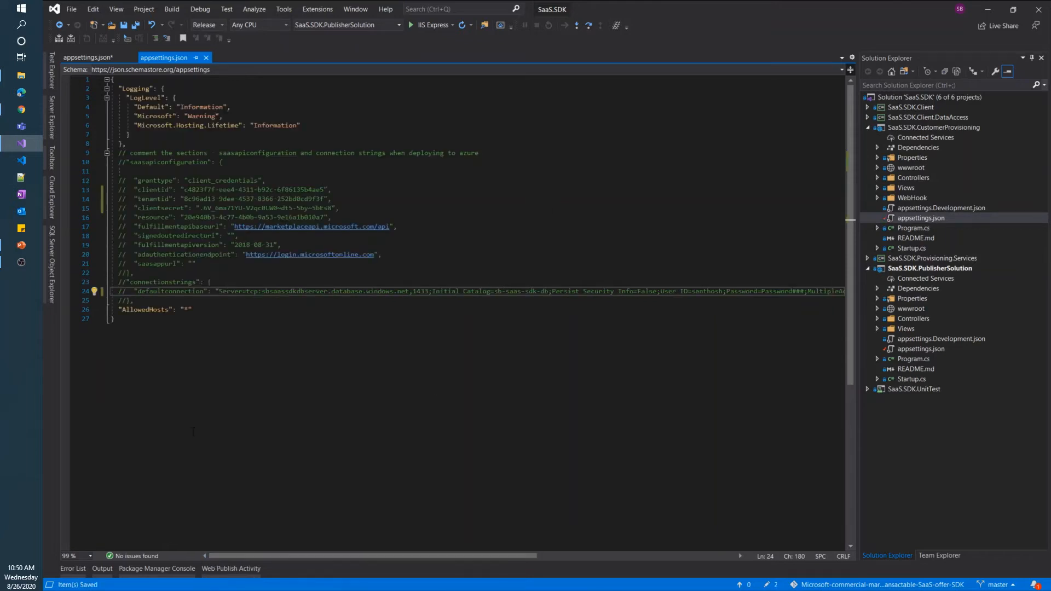
{"action": "left_click_drag", "start_coordinate": [141, 162], "coordinate": [182, 297]}
{"action": "left_click", "coordinate": [167, 38]}
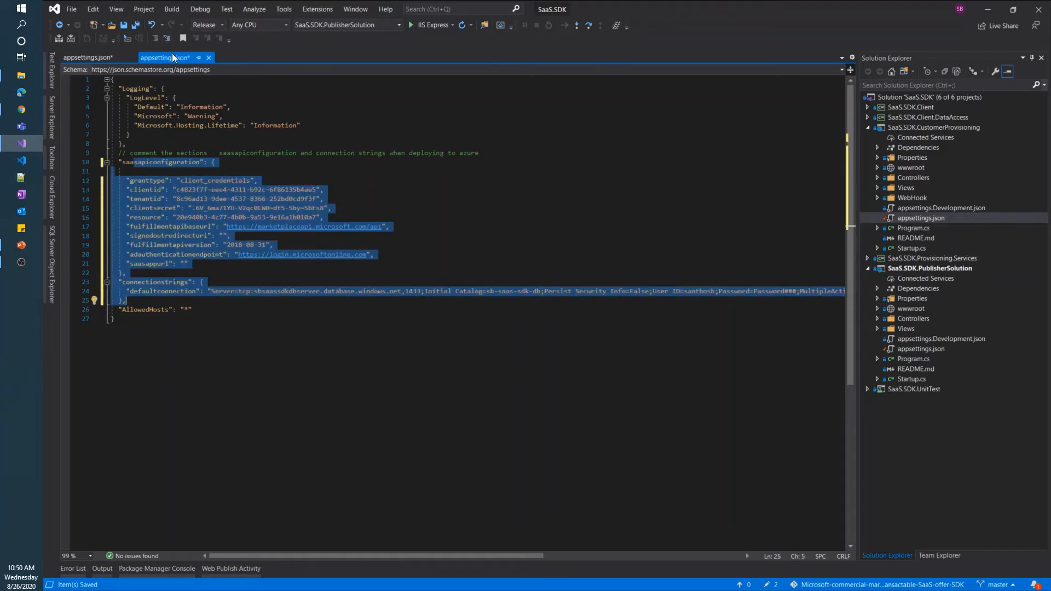
In the other appsettings.json, replace the password placeholder, uncomment lines 10–25, and save
{"action": "left_click", "coordinate": [64, 57]}
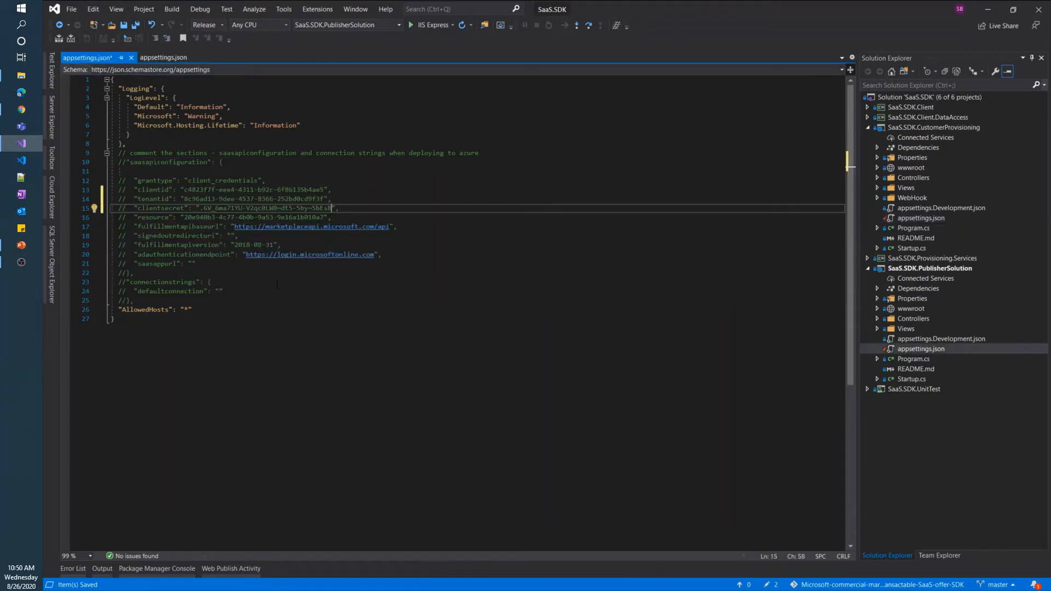
{"action": "left_click", "coordinate": [219, 289]}
{"action": "key", "text": "End"}
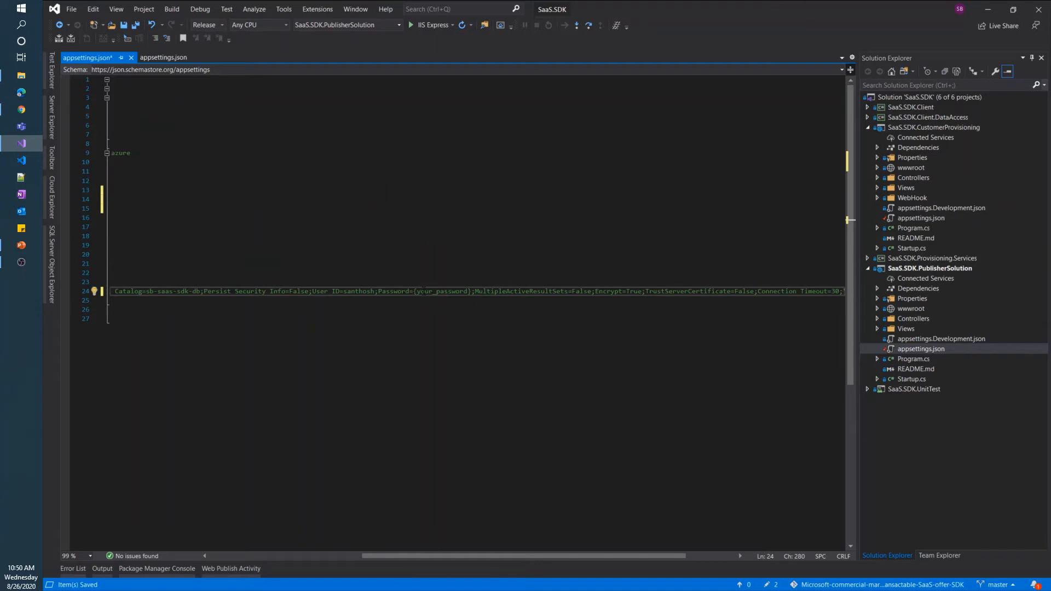
{"action": "left_click_drag", "start_coordinate": [415, 291], "coordinate": [471, 292]}
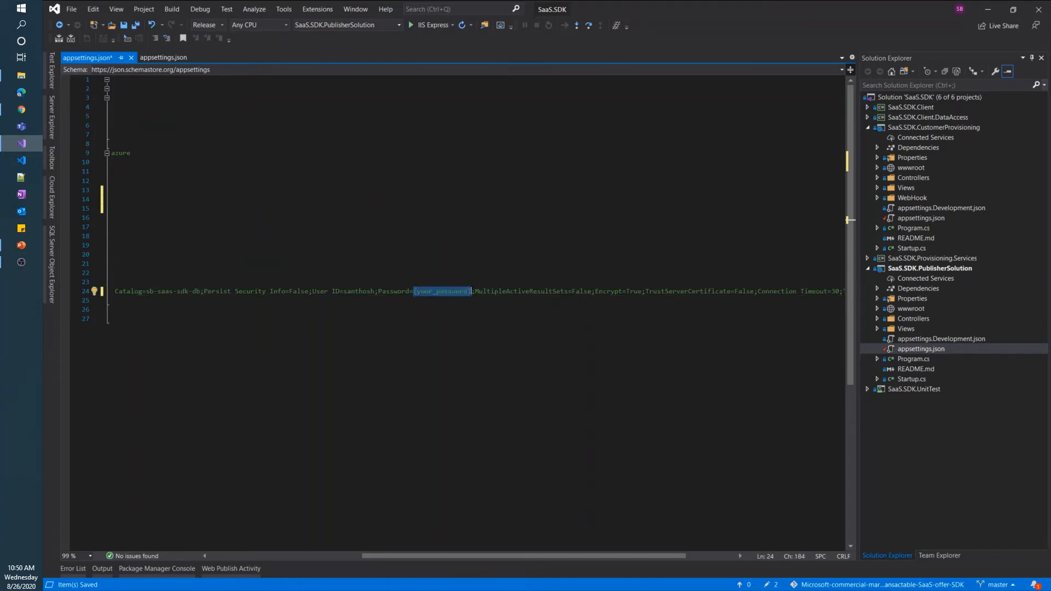
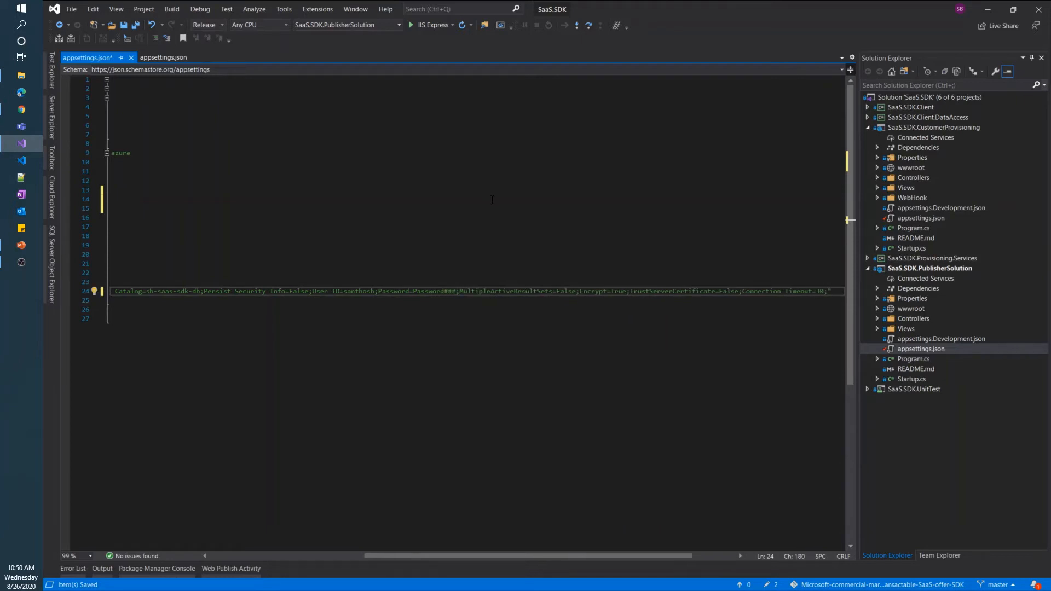
{"action": "left_click", "coordinate": [242, 558]}
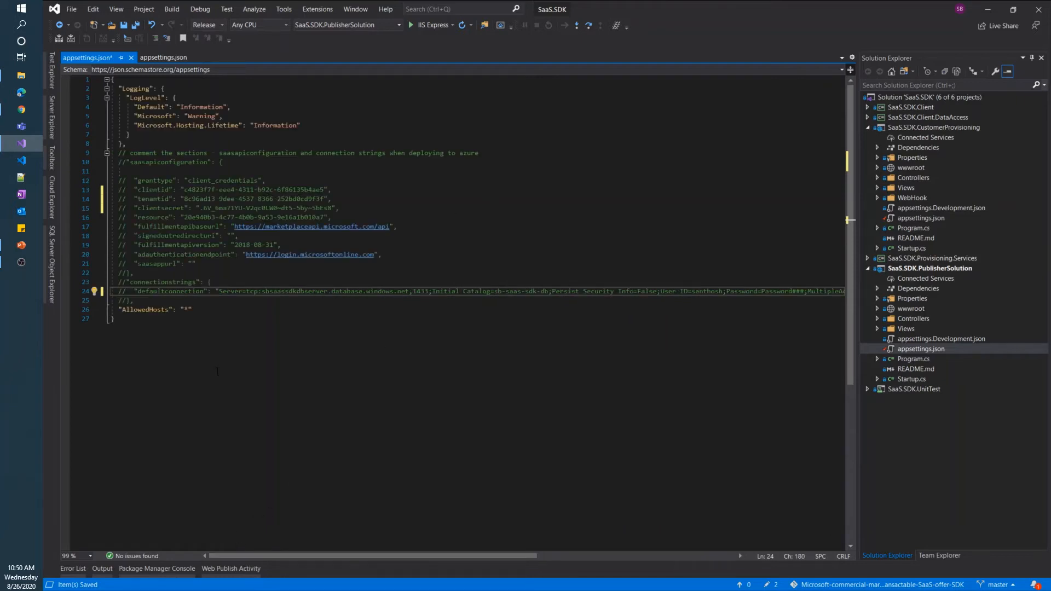
{"action": "left_click_drag", "start_coordinate": [119, 162], "coordinate": [184, 299]}
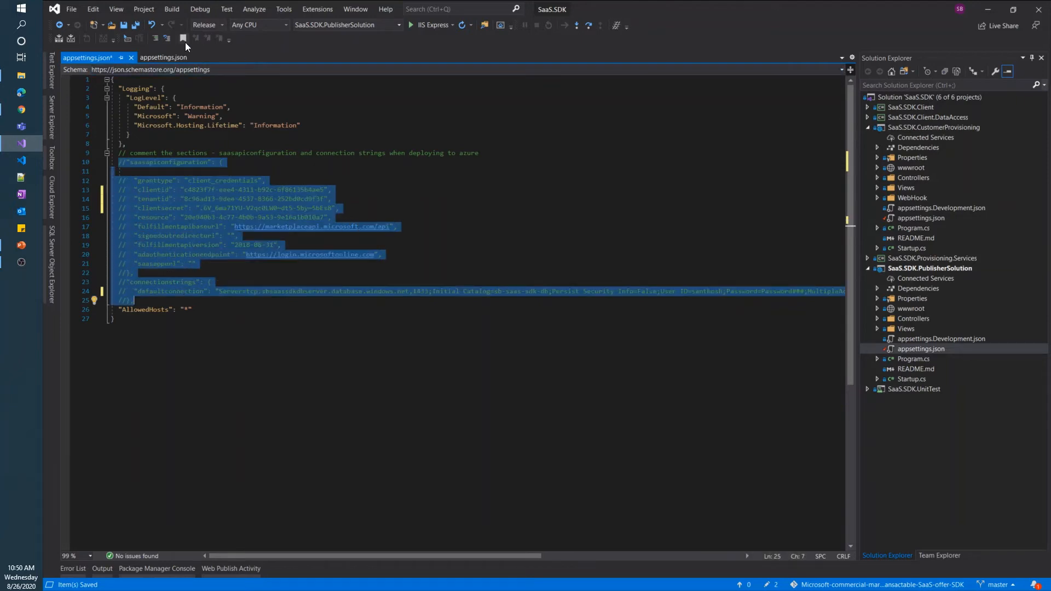
{"action": "left_click", "coordinate": [167, 38]}
{"action": "left_click", "coordinate": [404, 178]}
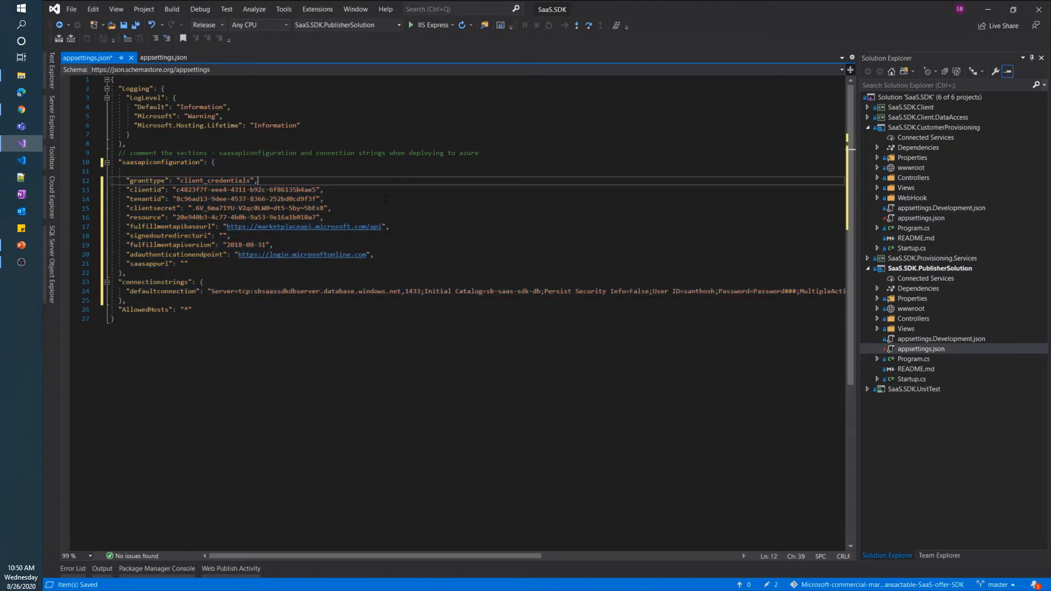
{"action": "key", "text": "ctrl+s"}
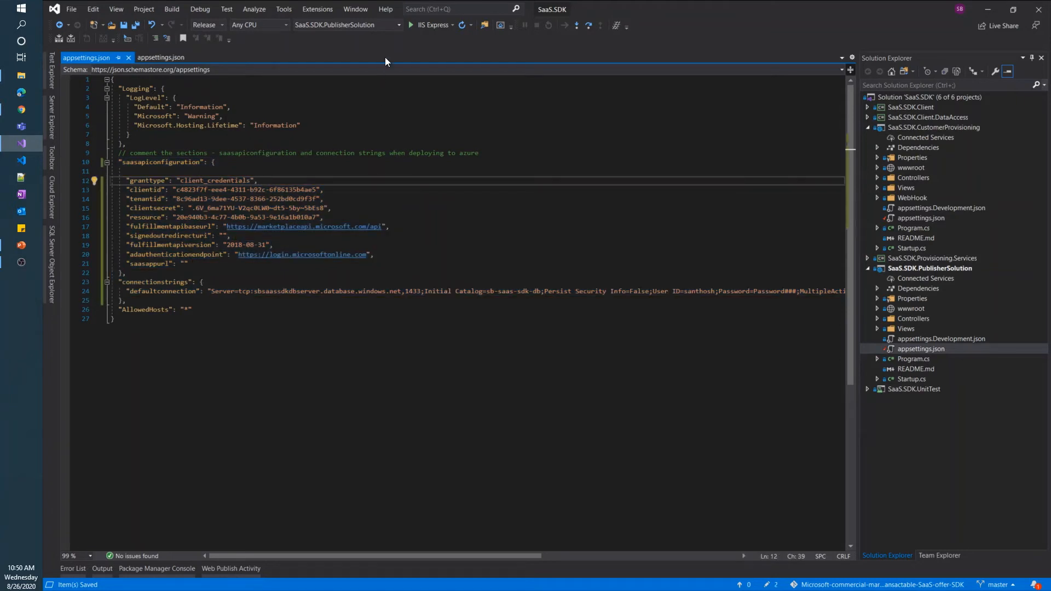
Make SaaS.SDK.CustomerProvisioning the startup project and run it with IIS Express
{"action": "left_click", "coordinate": [399, 25]}
{"action": "left_click", "coordinate": [389, 57]}
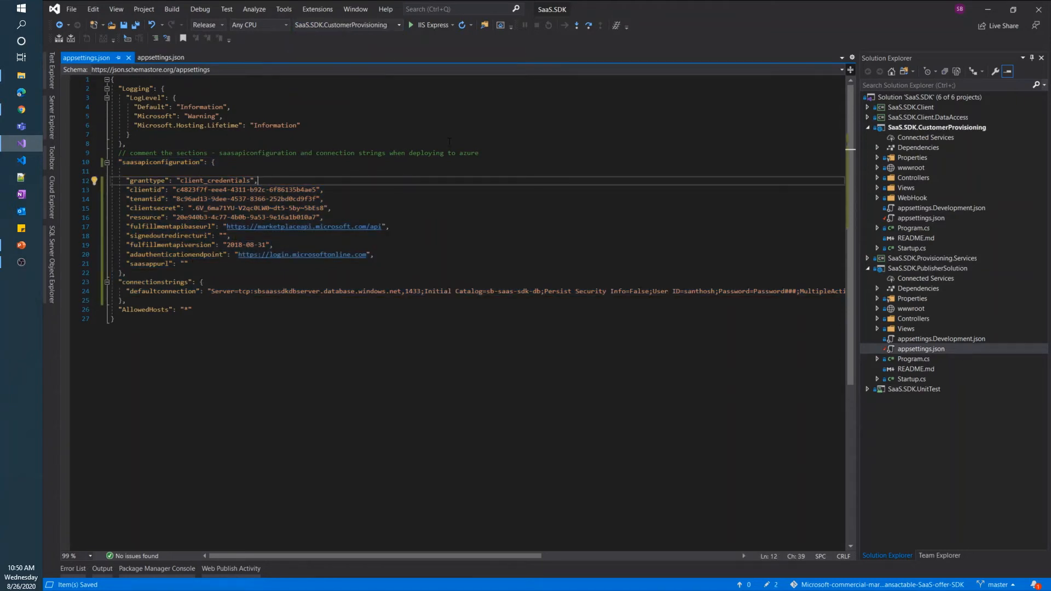
{"action": "left_click", "coordinate": [463, 197]}
{"action": "left_click", "coordinate": [428, 26]}
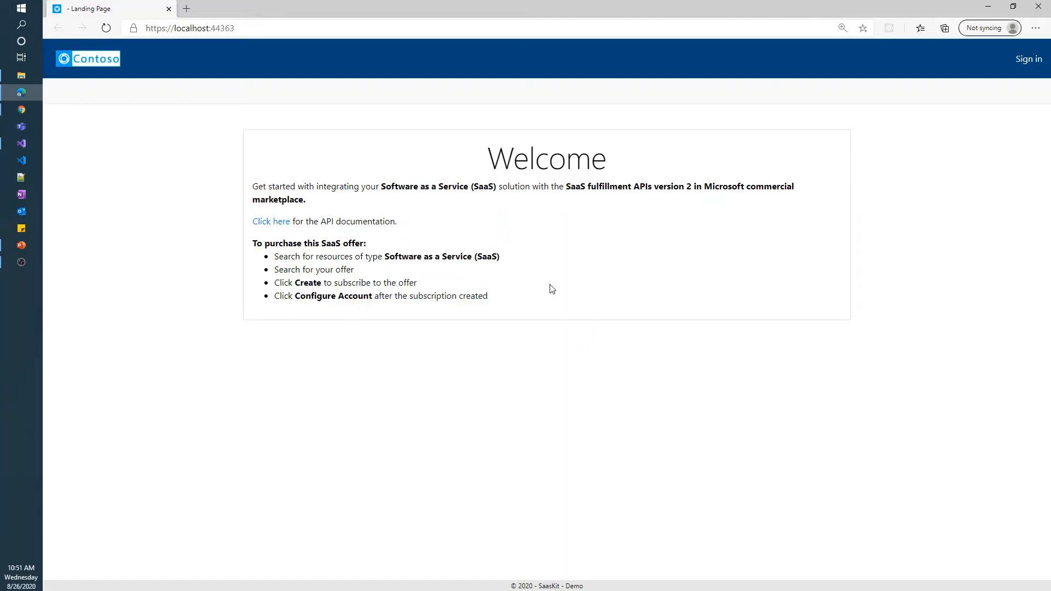
Sign in with the work account, accept the permissions, check Subscriptions is empty, and close the browser
{"action": "left_click", "coordinate": [1030, 62]}
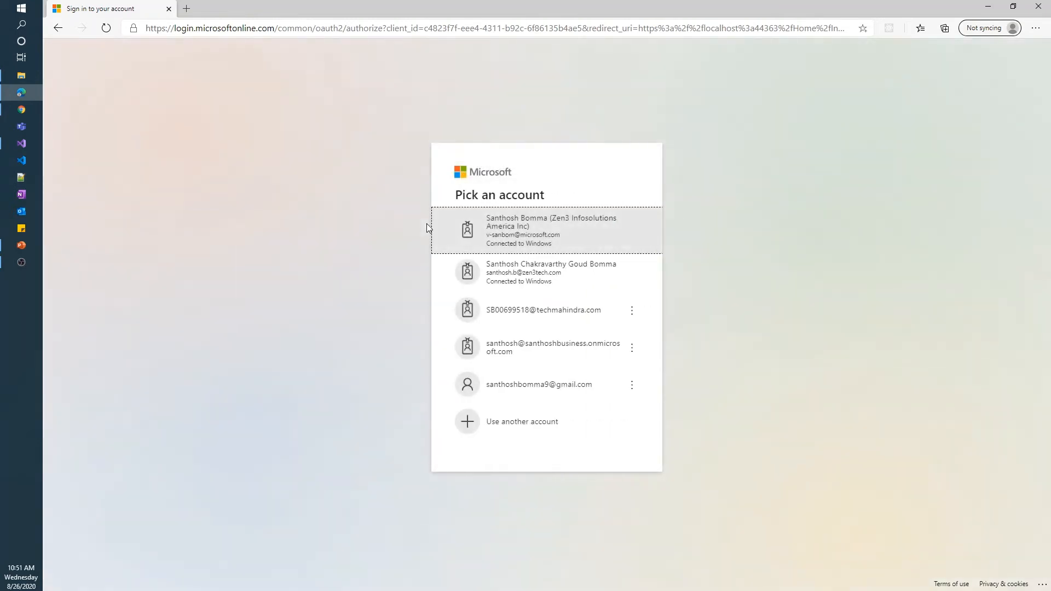
{"action": "left_click", "coordinate": [588, 226]}
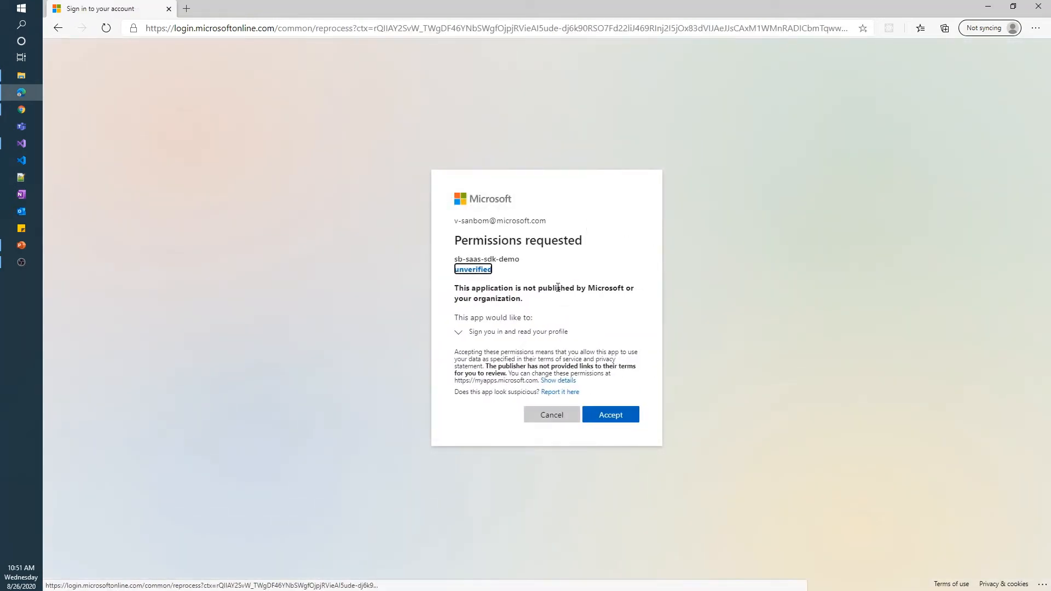
{"action": "left_click", "coordinate": [617, 417]}
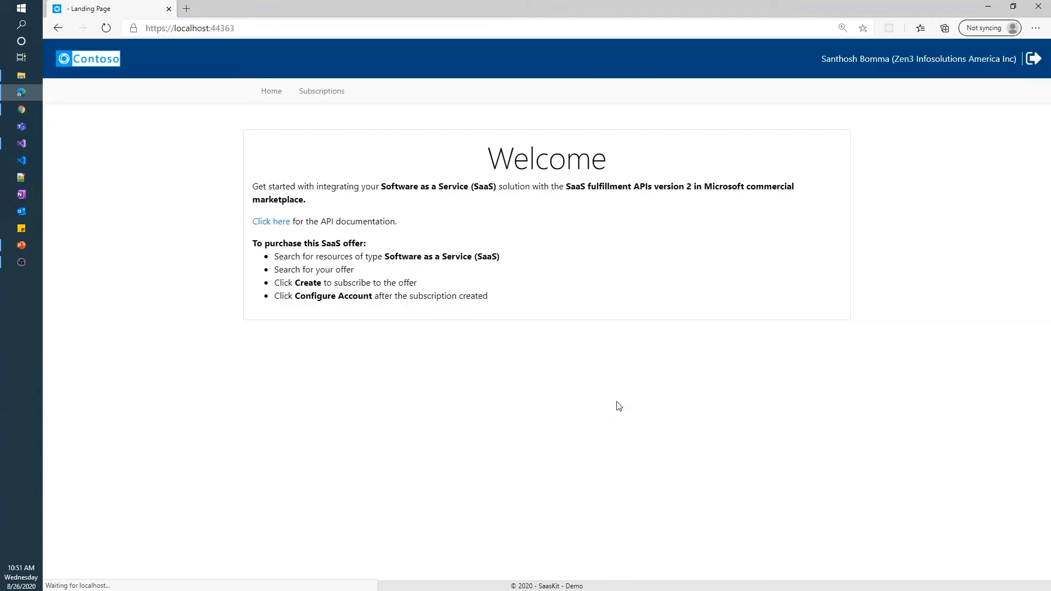
{"action": "left_click_drag", "start_coordinate": [240, 28], "coordinate": [140, 28]}
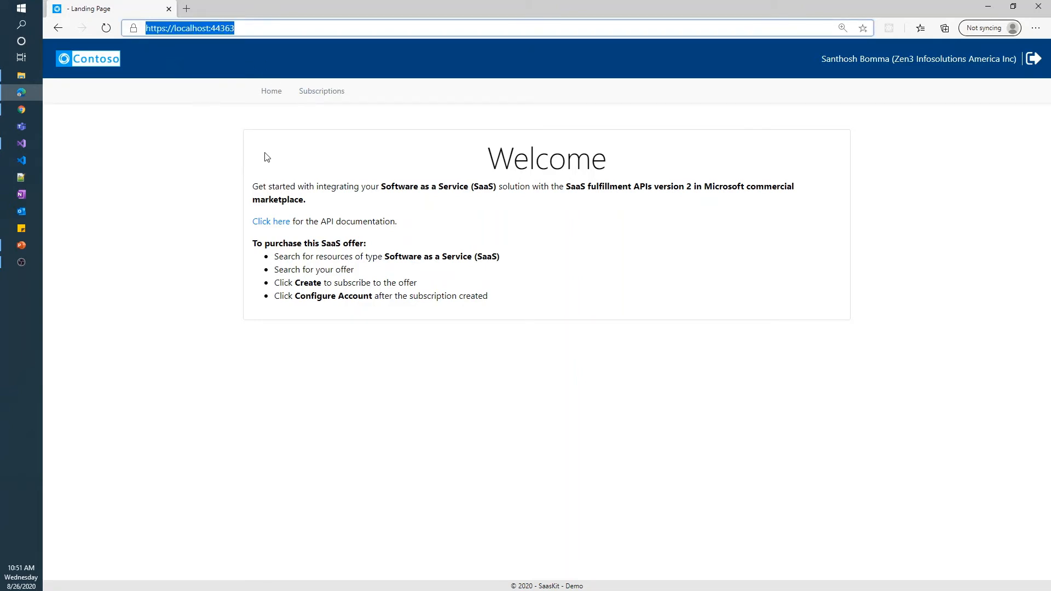
{"action": "left_click", "coordinate": [321, 91]}
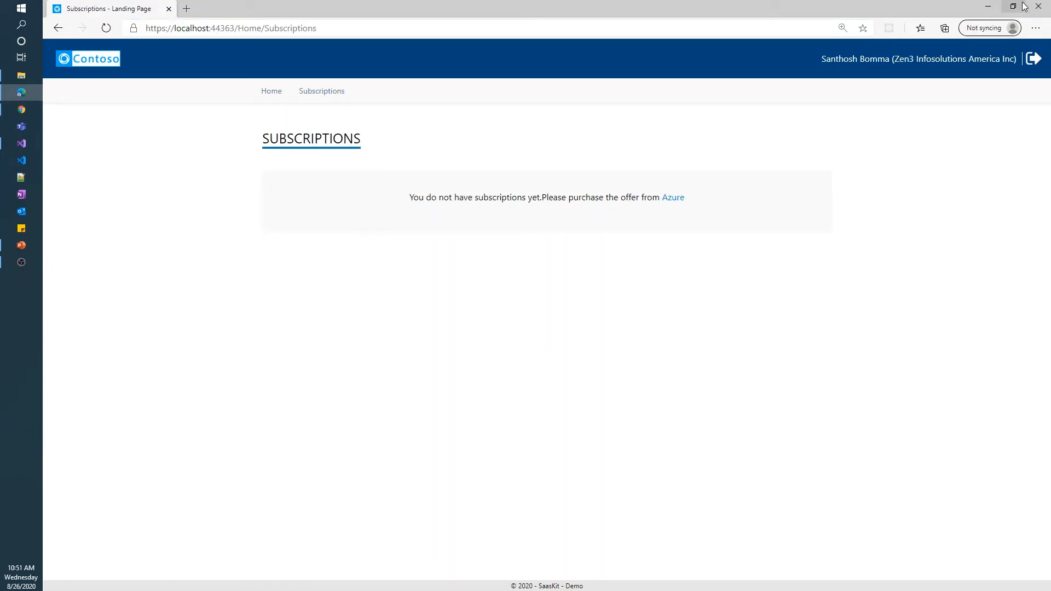
{"action": "left_click", "coordinate": [1045, 8]}
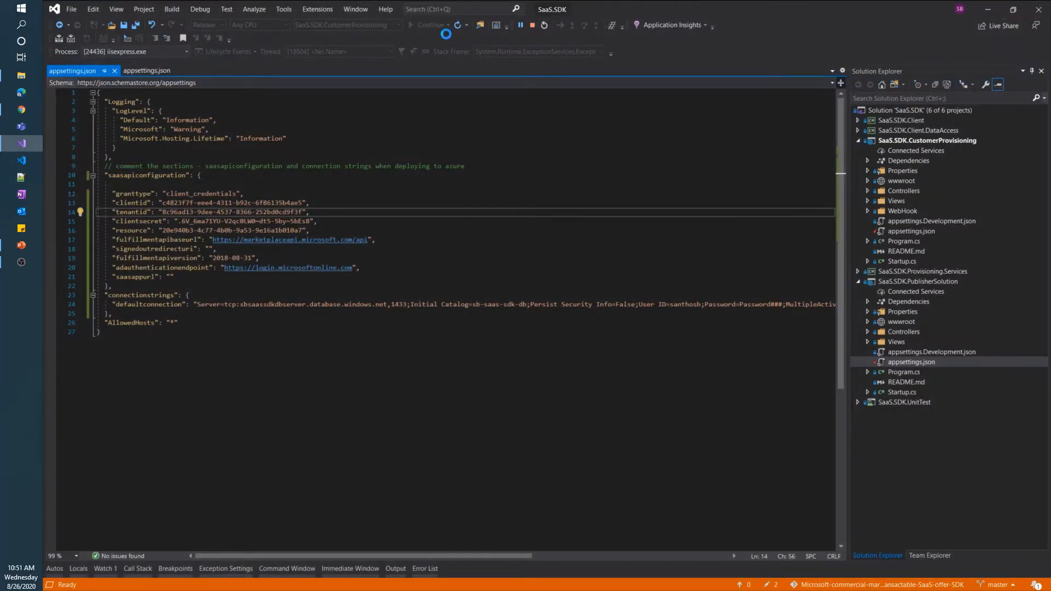
Stop debugging and run SaaS.SDK.PublisherSolution as the startup project with IIS Express
{"action": "left_click", "coordinate": [534, 27]}
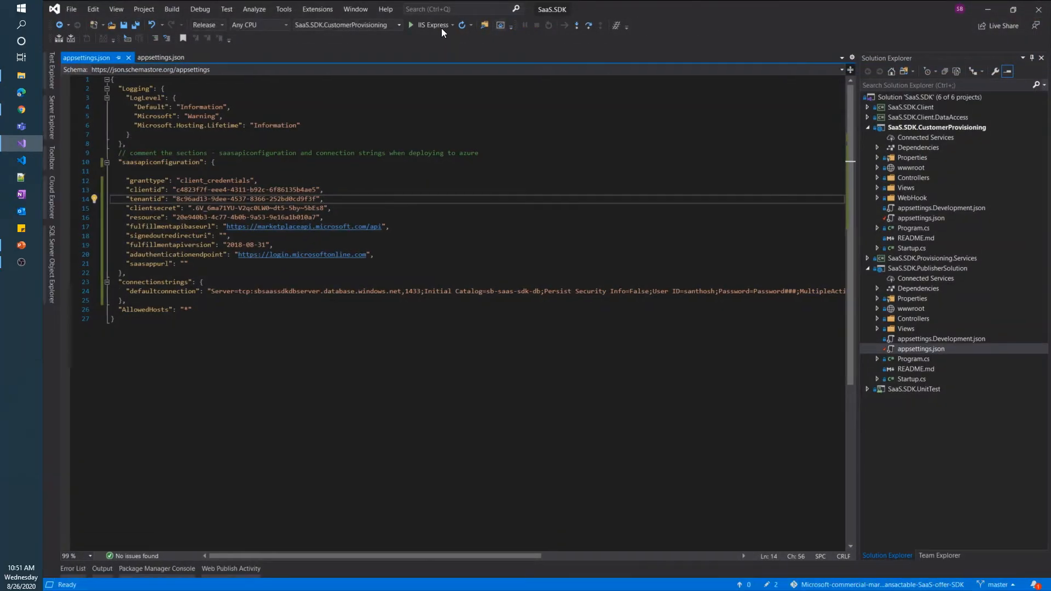
{"action": "left_click", "coordinate": [399, 25]}
{"action": "left_click", "coordinate": [369, 78]}
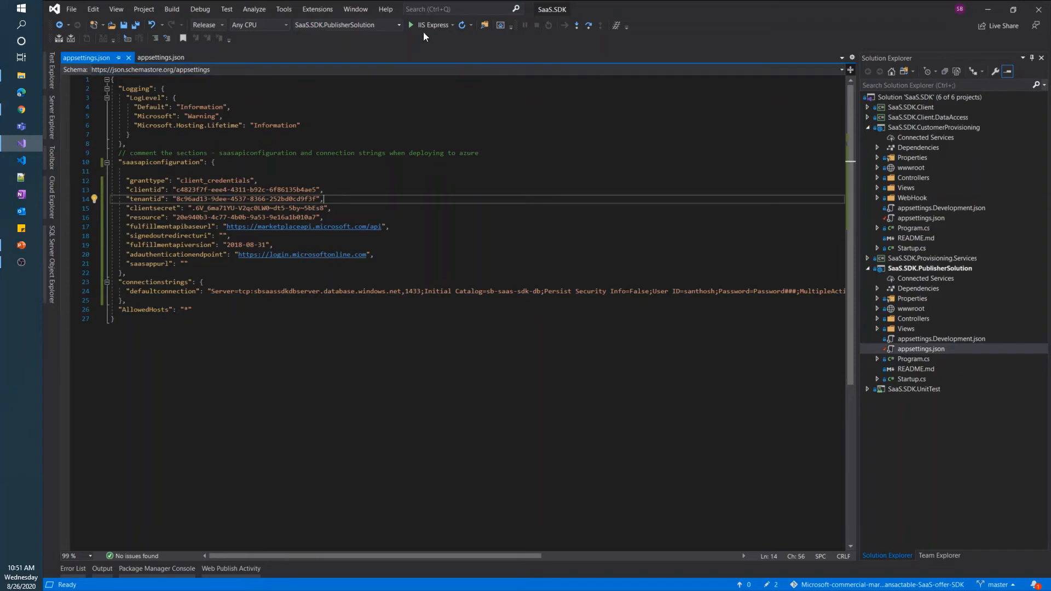
{"action": "left_click", "coordinate": [428, 25]}
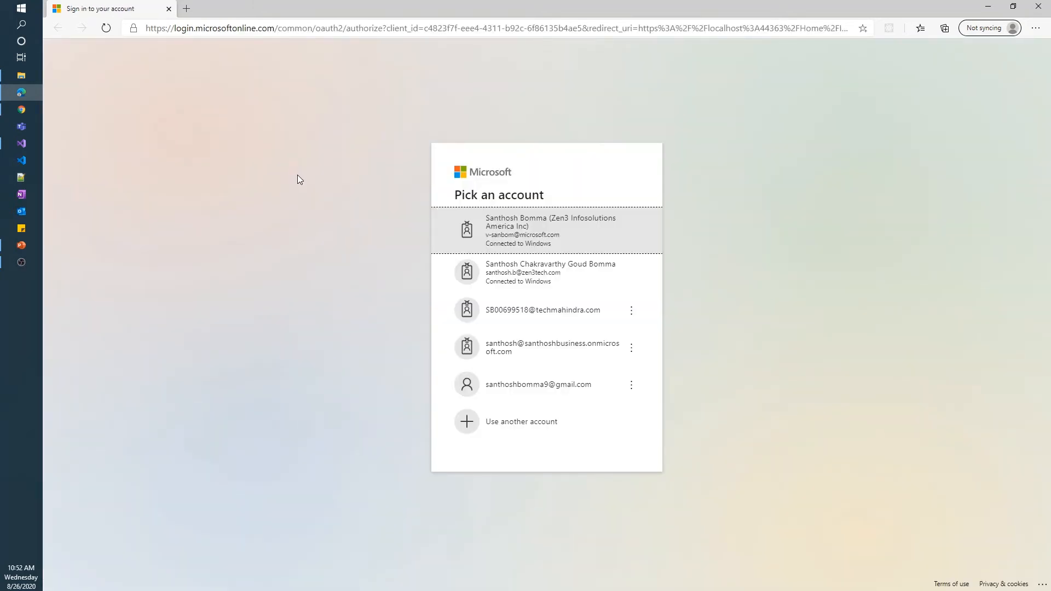
Sign in with the work account and visit Subscriptions, Plans, Offers, then Home in the admin site
{"action": "left_click", "coordinate": [547, 230]}
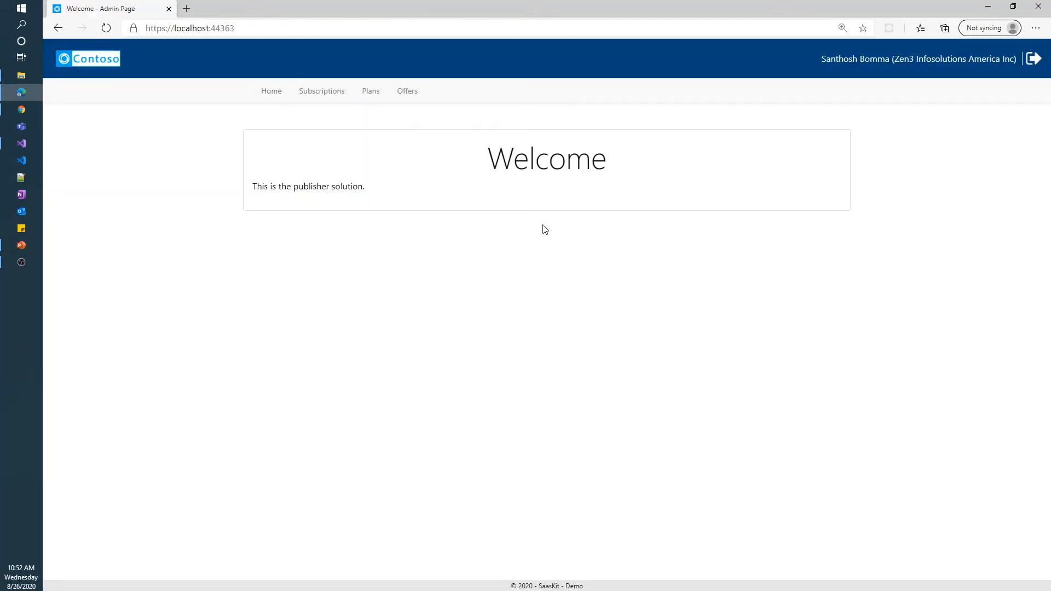
{"action": "left_click", "coordinate": [312, 99]}
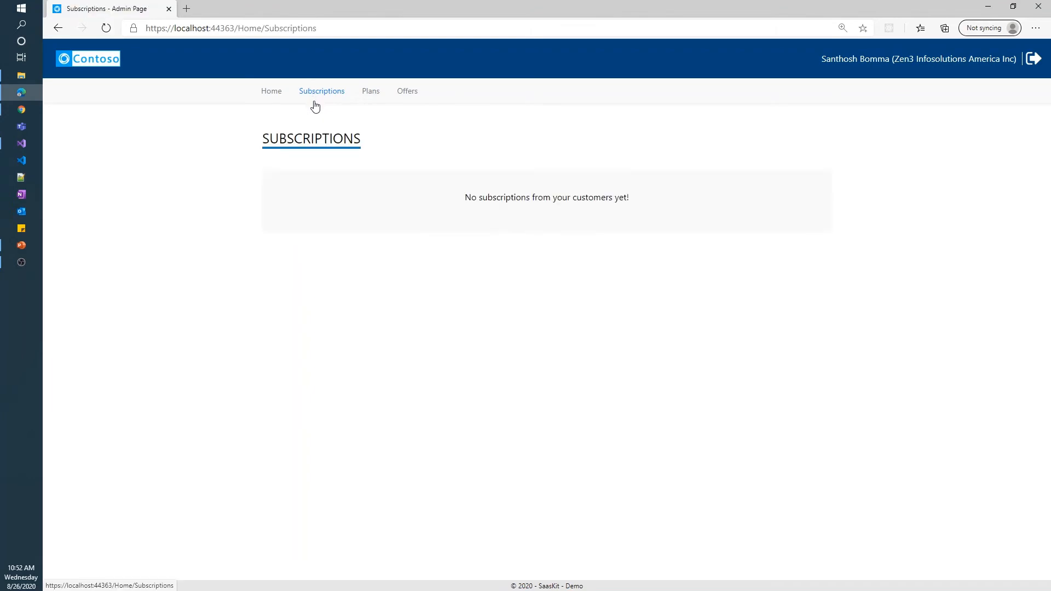
{"action": "left_click", "coordinate": [371, 99]}
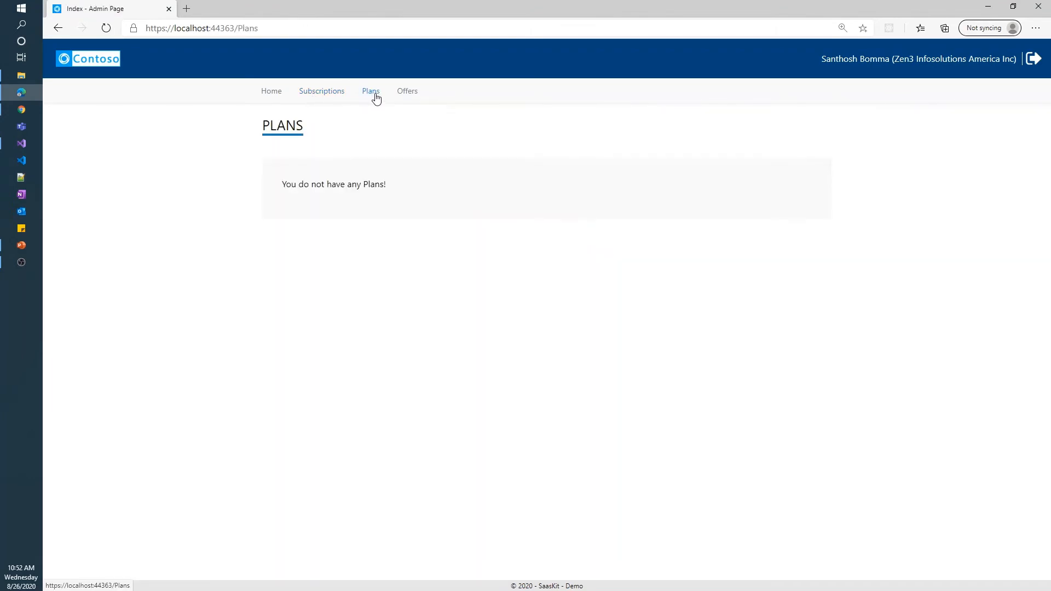
{"action": "left_click", "coordinate": [410, 97]}
{"action": "left_click", "coordinate": [280, 97]}
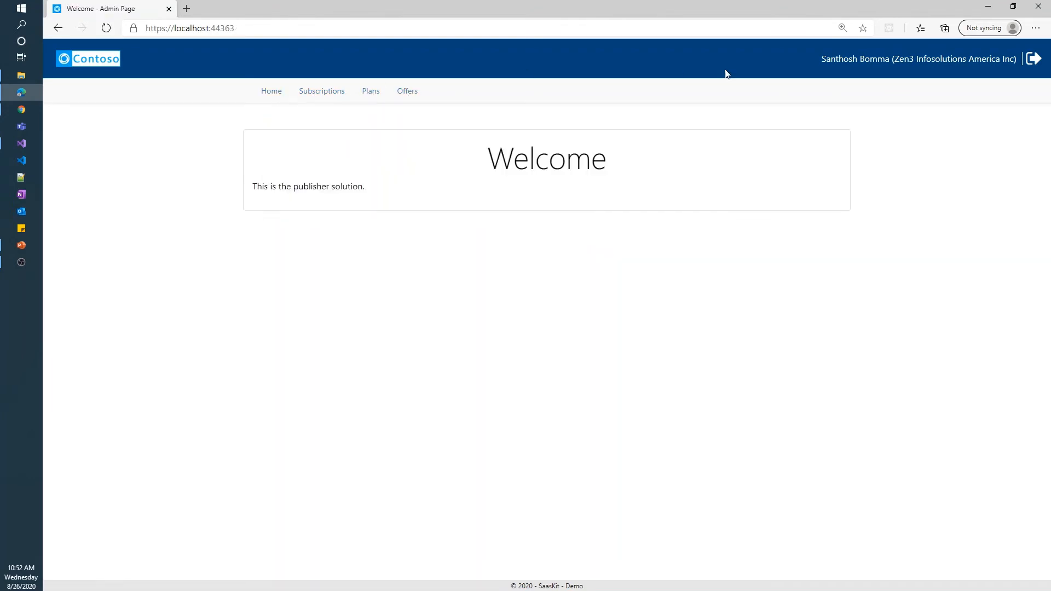
Close the admin browser and collapse the CustomerProvisioning and PublisherSolution projects in Solution Explorer
{"action": "left_click", "coordinate": [1044, 9]}
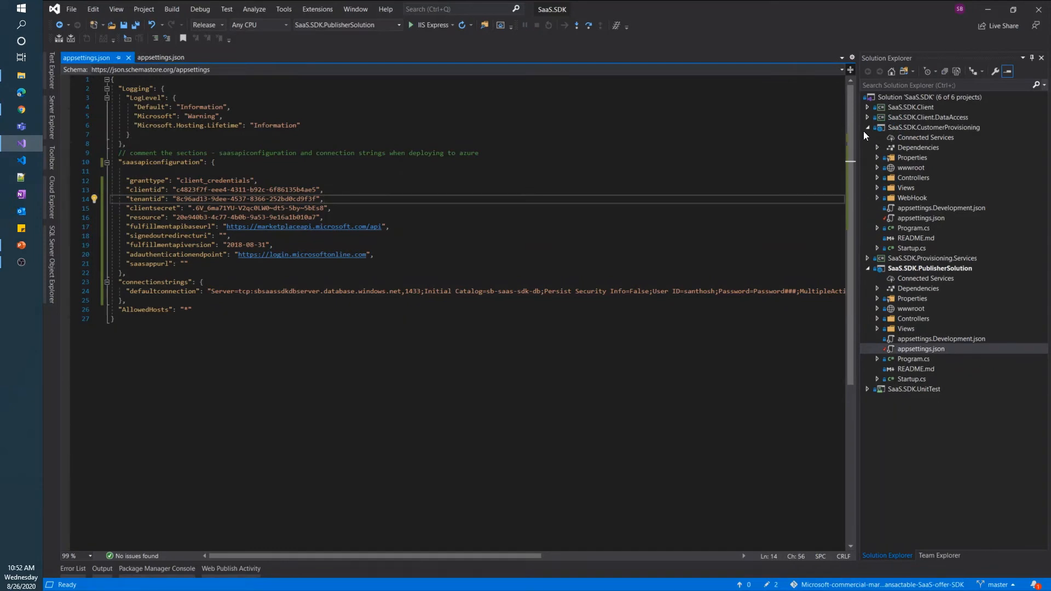
{"action": "left_click", "coordinate": [868, 127]}
{"action": "left_click", "coordinate": [867, 148]}
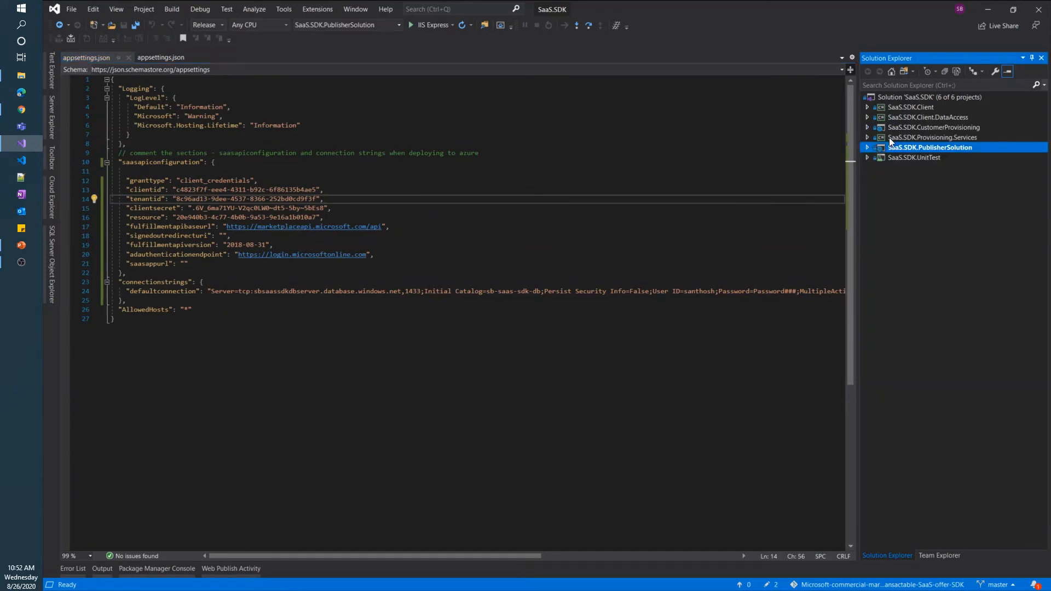
{"action": "left_click", "coordinate": [914, 128]}
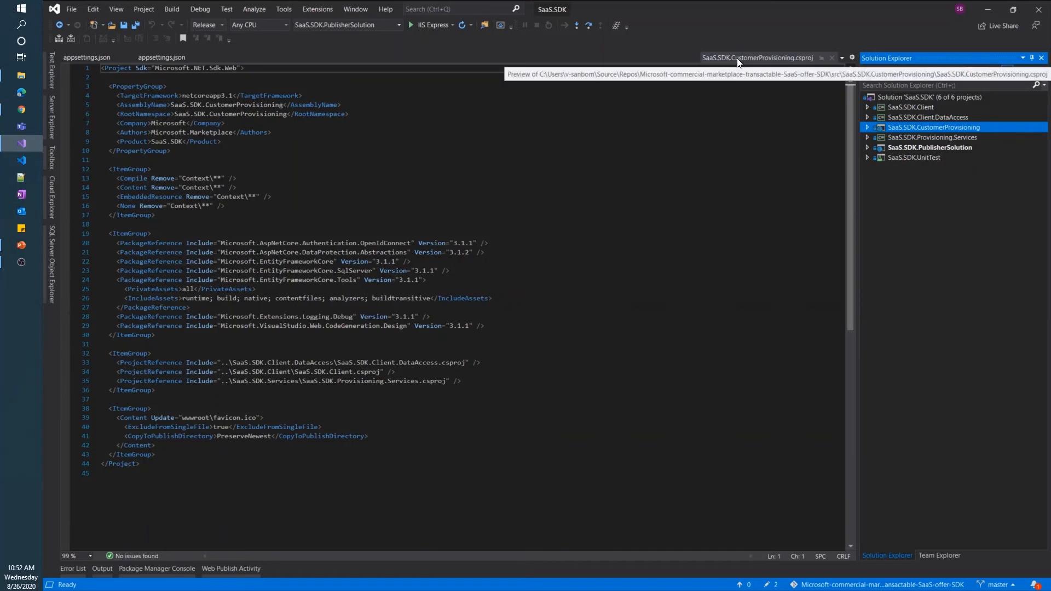
{"action": "left_click", "coordinate": [832, 57]}
{"action": "left_click", "coordinate": [868, 148]}
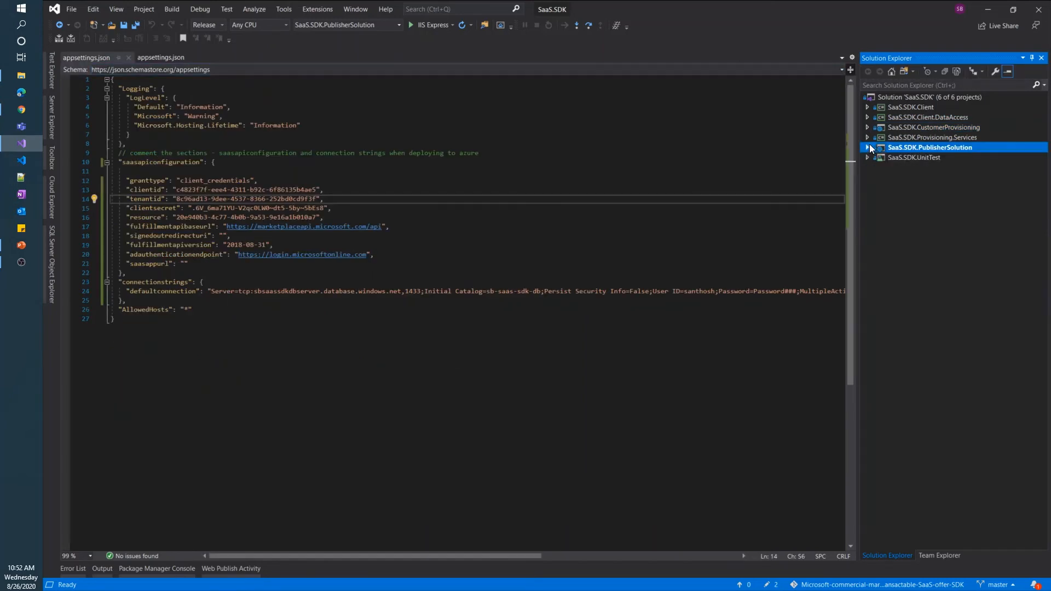
Start publishing SaaS.SDK.CustomerProvisioning with Azure App Service (Windows) as the target
{"action": "left_click", "coordinate": [928, 128]}
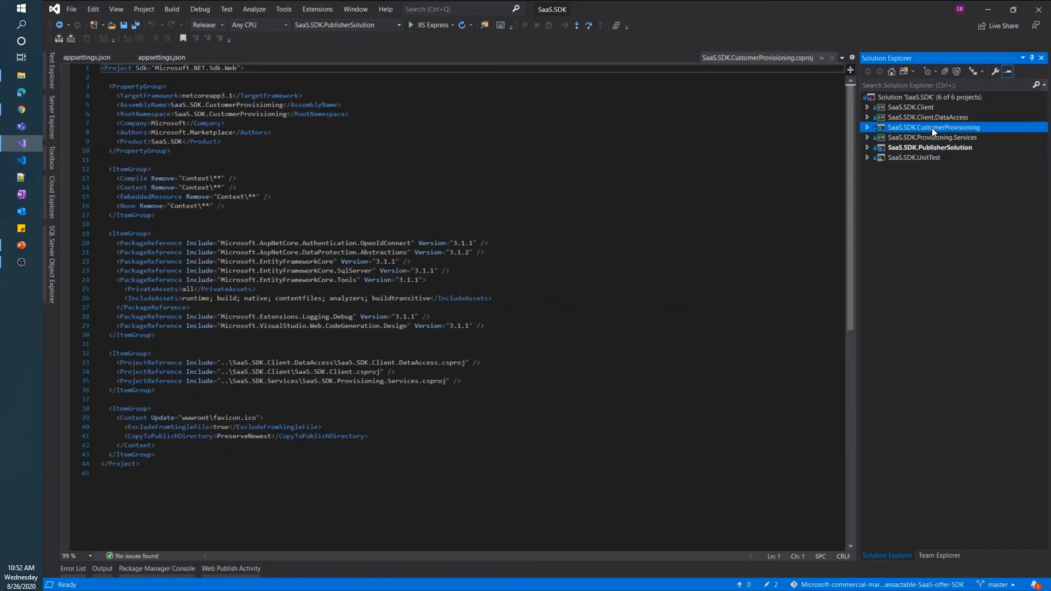
{"action": "right_click", "coordinate": [932, 127]}
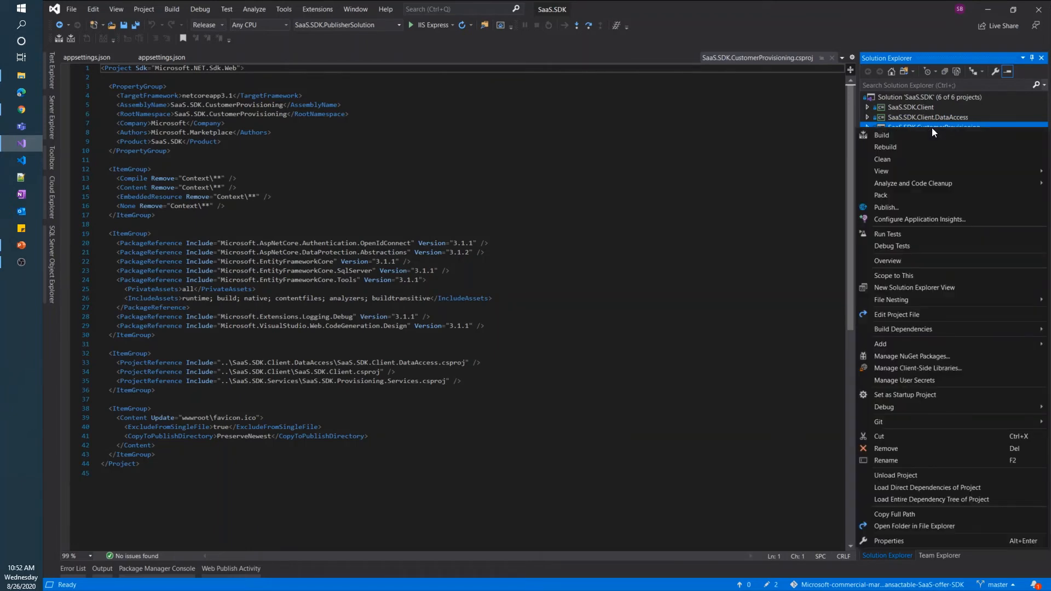
{"action": "left_click", "coordinate": [908, 205]}
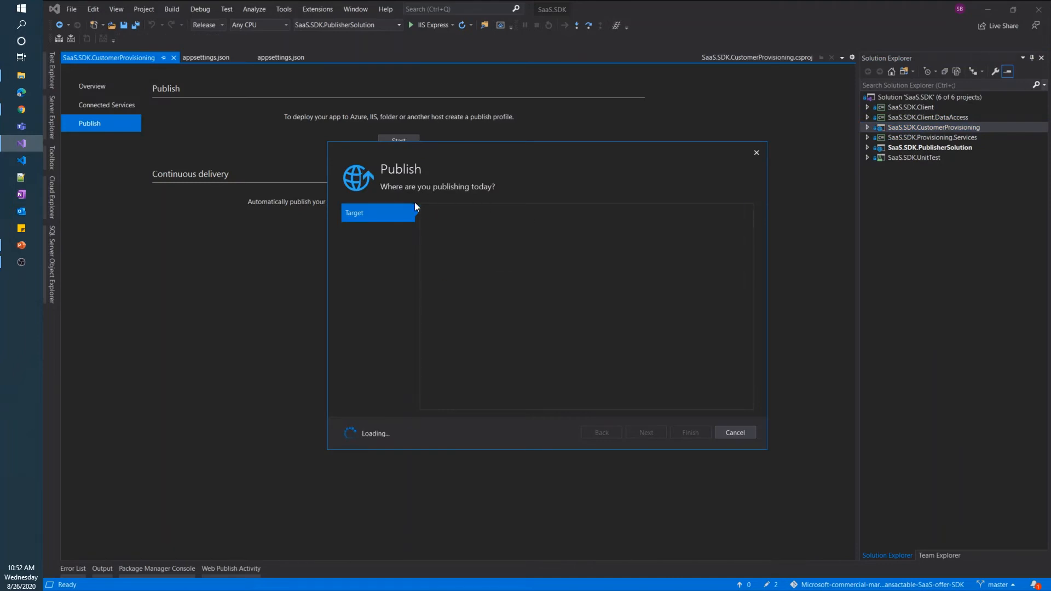
{"action": "left_click", "coordinate": [640, 433]}
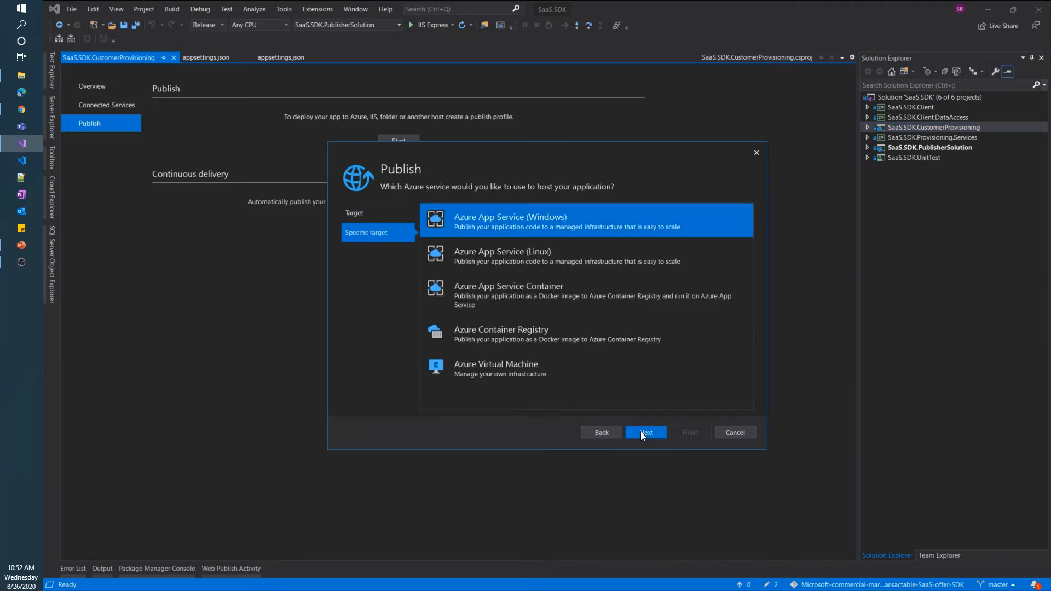
{"action": "left_click", "coordinate": [640, 431]}
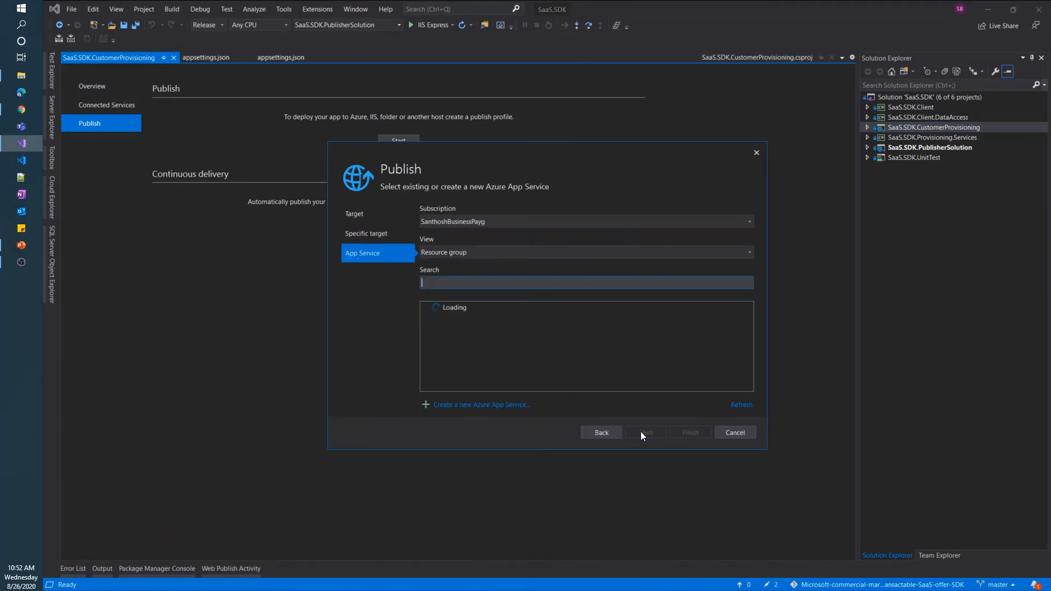
Begin a new Azure App Service in resource group sb-saas-sdk-sample-rg
{"action": "left_click", "coordinate": [452, 406]}
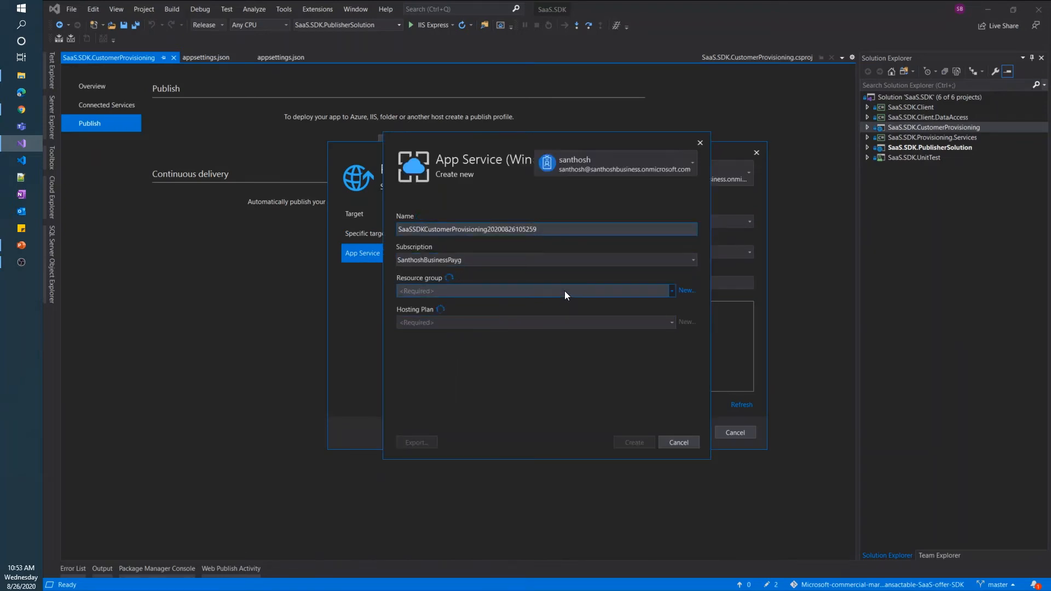
{"action": "left_click", "coordinate": [584, 158]}
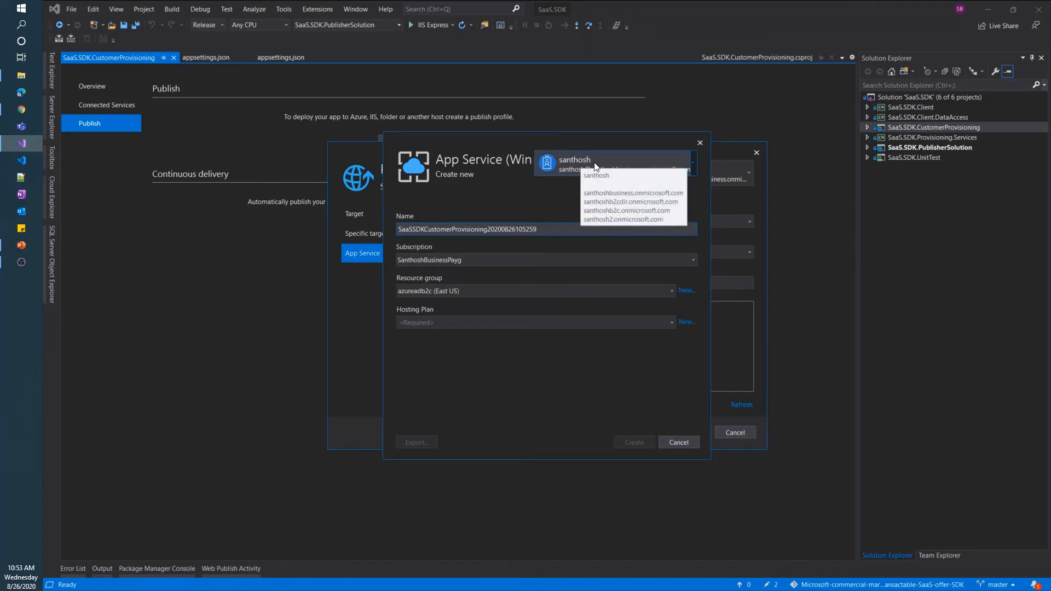
{"action": "left_click", "coordinate": [484, 292]}
{"action": "left_click", "coordinate": [478, 345]}
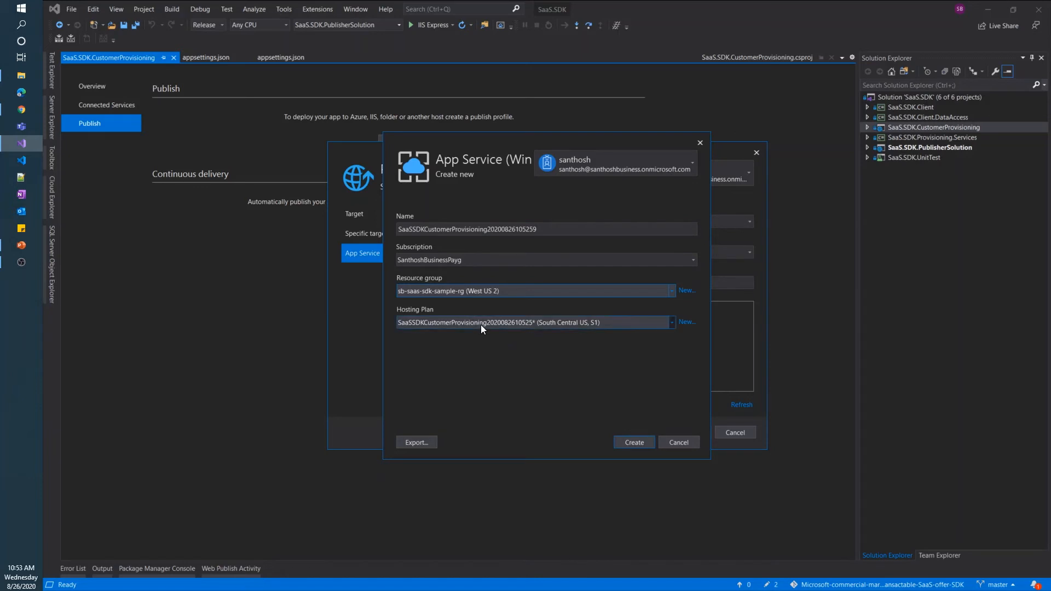
Create a new Free-size hosting plan named sbSaaSSDK-asp
{"action": "left_click", "coordinate": [686, 323]}
{"action": "left_click", "coordinate": [522, 299]}
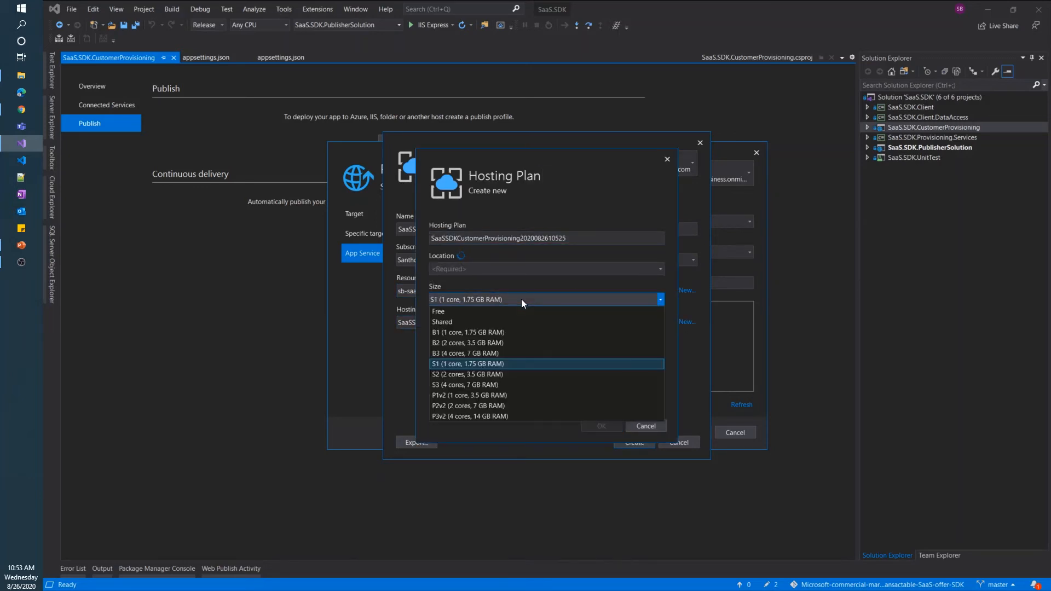
{"action": "left_click", "coordinate": [515, 311]}
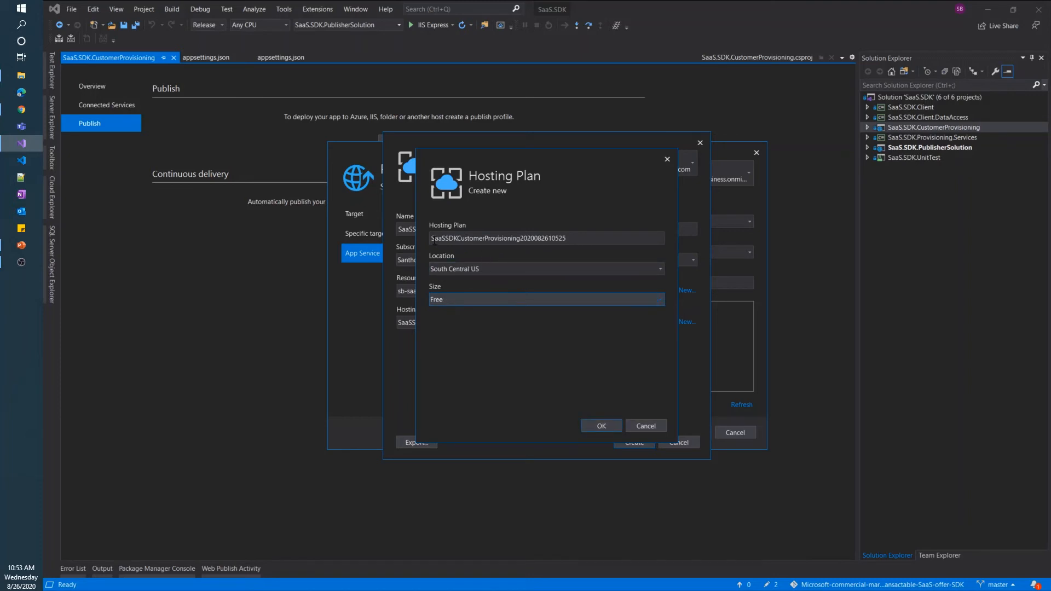
{"action": "left_click", "coordinate": [432, 239]}
{"action": "type", "text": "sb"}
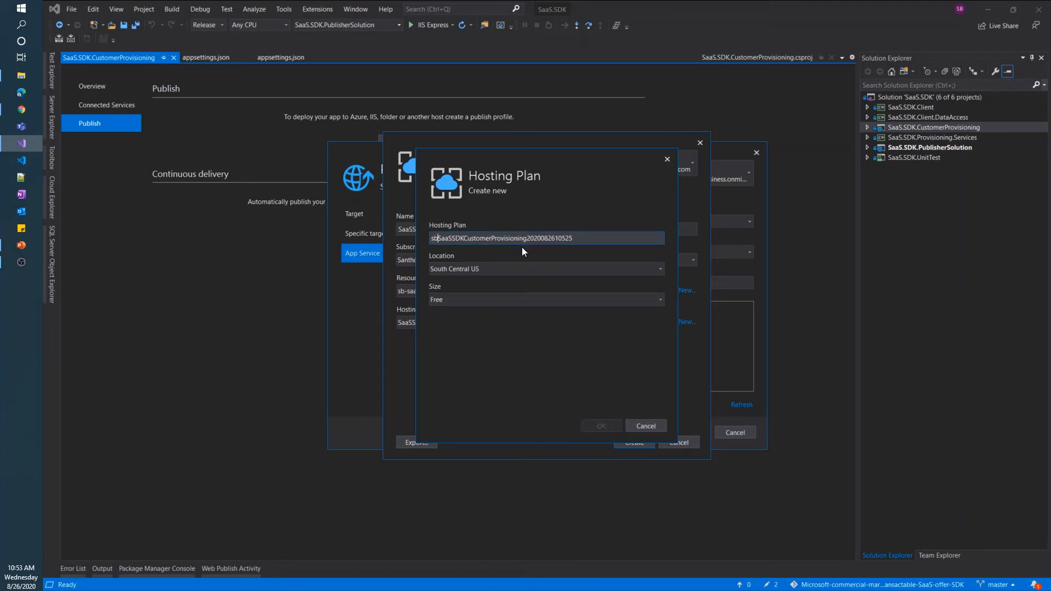
{"action": "left_click_drag", "start_coordinate": [525, 238], "coordinate": [609, 245]}
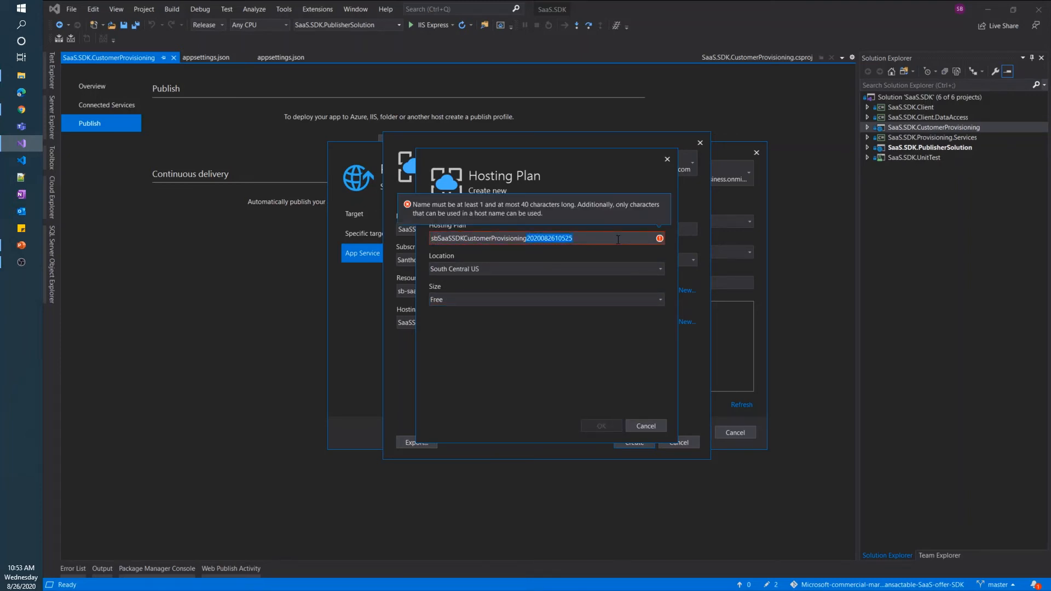
{"action": "key", "text": "BackSpace"}
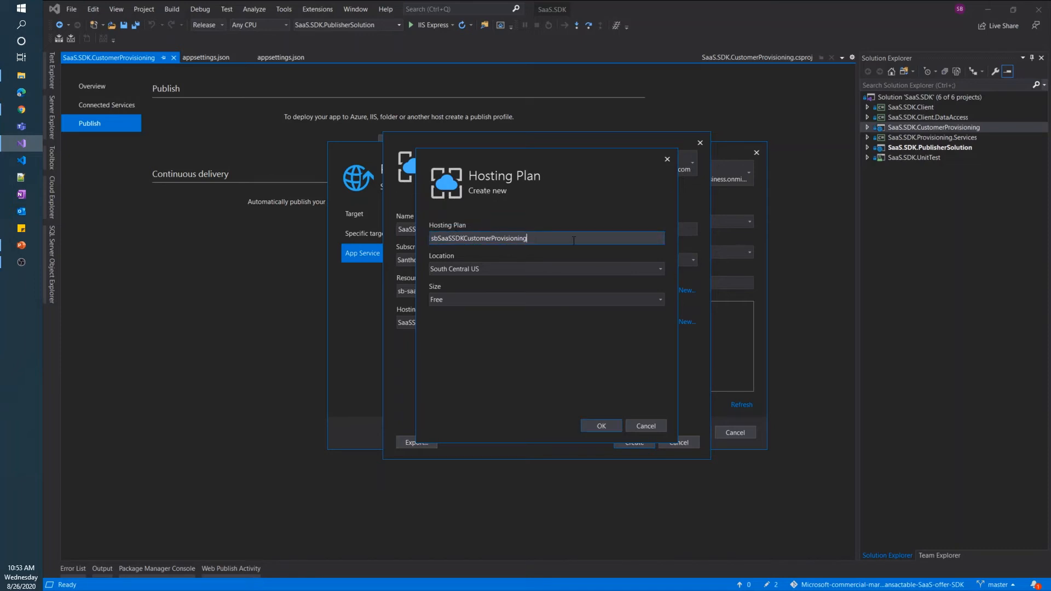
{"action": "type", "text": "-asp"}
{"action": "left_click_drag", "start_coordinate": [466, 239], "coordinate": [525, 239]}
{"action": "key", "text": "BackSpace"}
{"action": "left_click", "coordinate": [601, 426]}
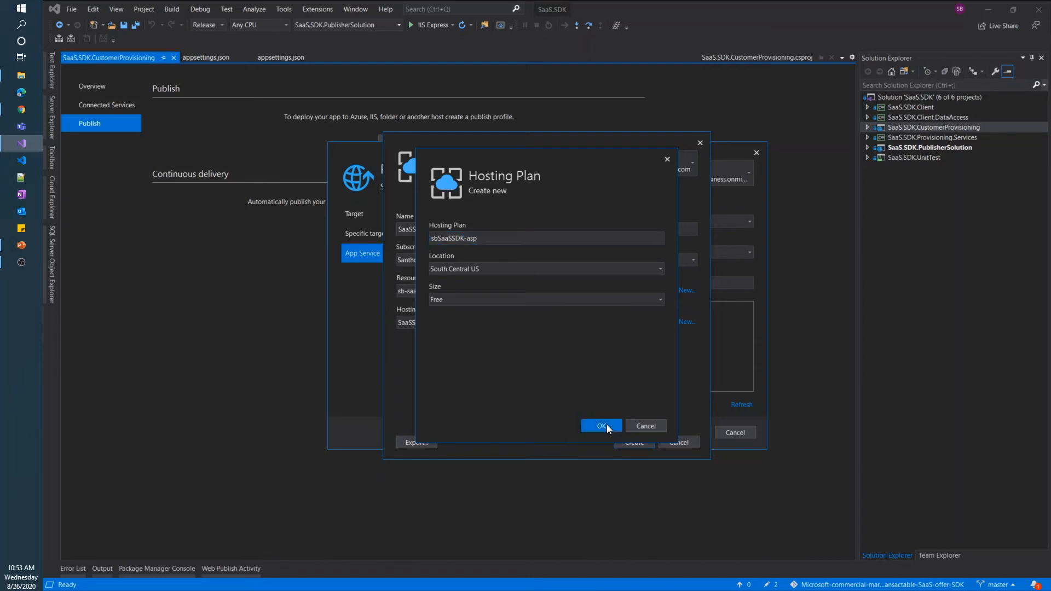
{"action": "left_click", "coordinate": [399, 228]}
Create App Service sbSaaSSDKCustomerProvisioning, finish the publish profile and publish the app
{"action": "type", "text": "sb"}
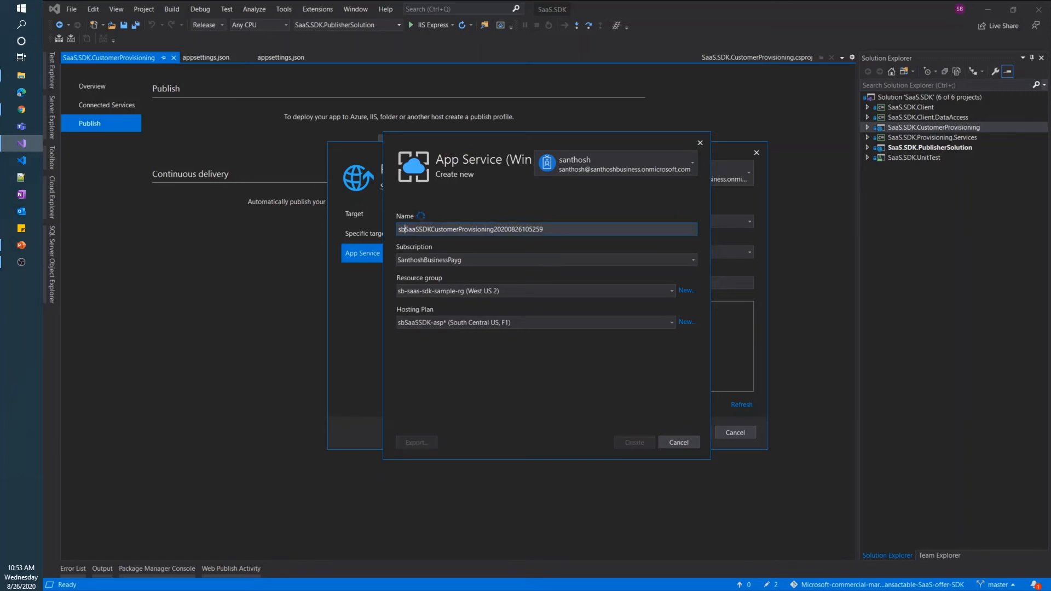
{"action": "left_click_drag", "start_coordinate": [494, 230], "coordinate": [587, 228]}
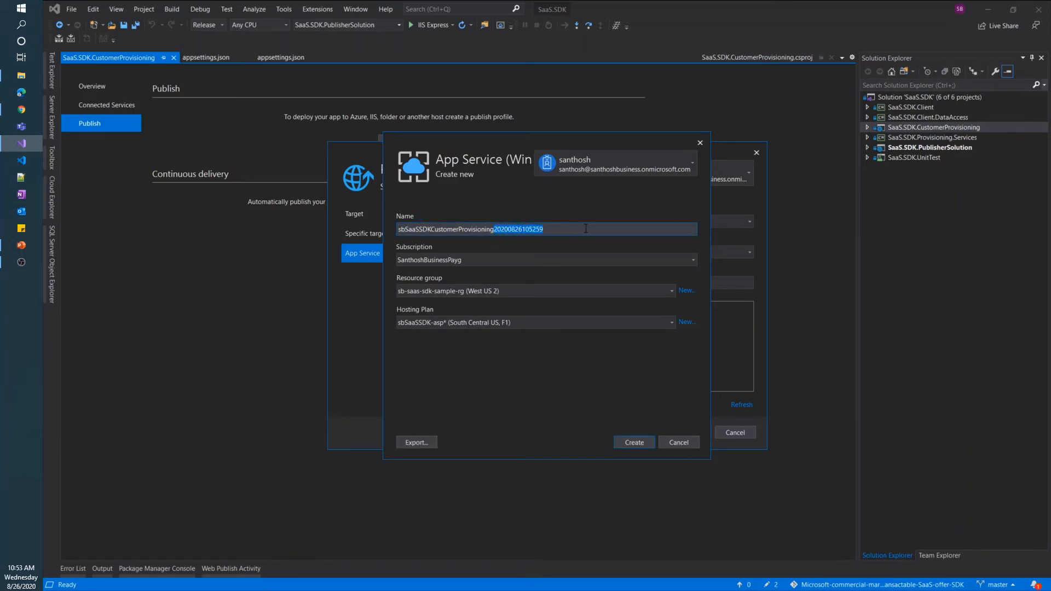
{"action": "key", "text": "BackSpace"}
{"action": "left_click", "coordinate": [629, 444]}
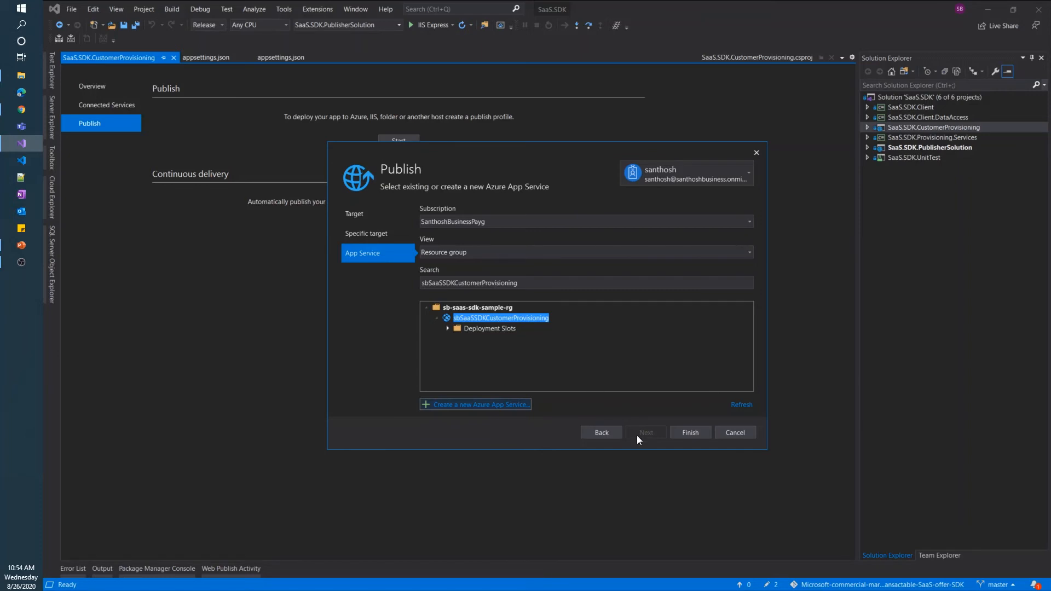
{"action": "left_click", "coordinate": [690, 433]}
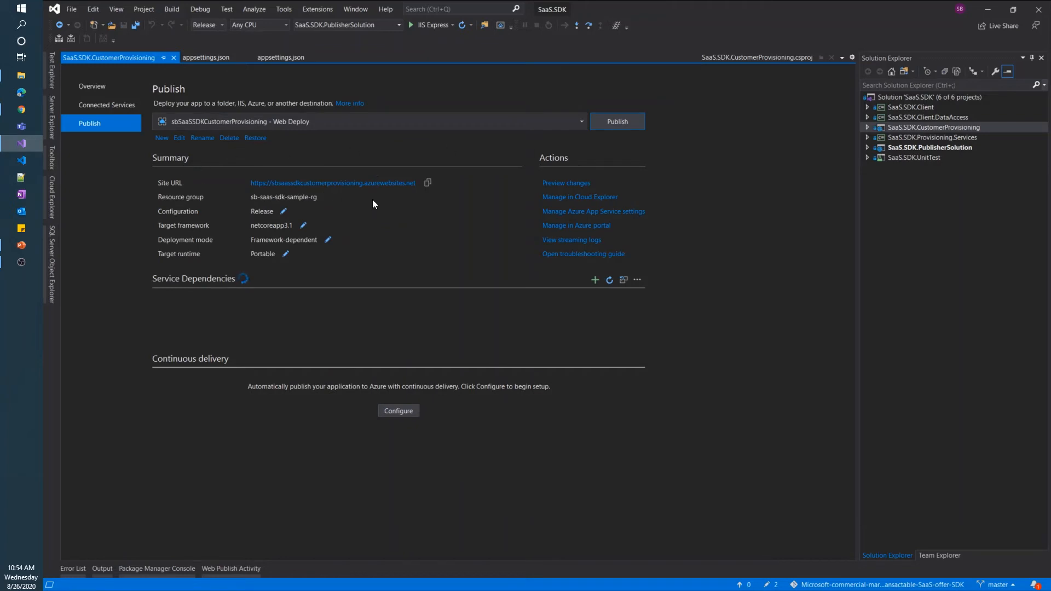
{"action": "left_click", "coordinate": [624, 121]}
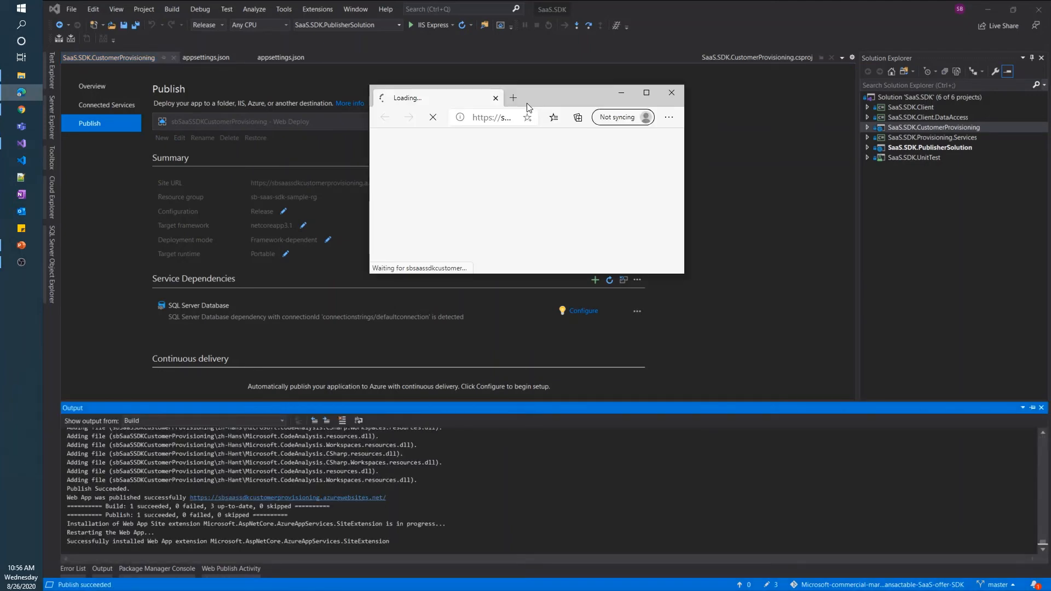
Maximize the published Contoso site and copy its sbsaassdkcustomerprovisioning.azurewebsites.net address
{"action": "double_click", "coordinate": [570, 97]}
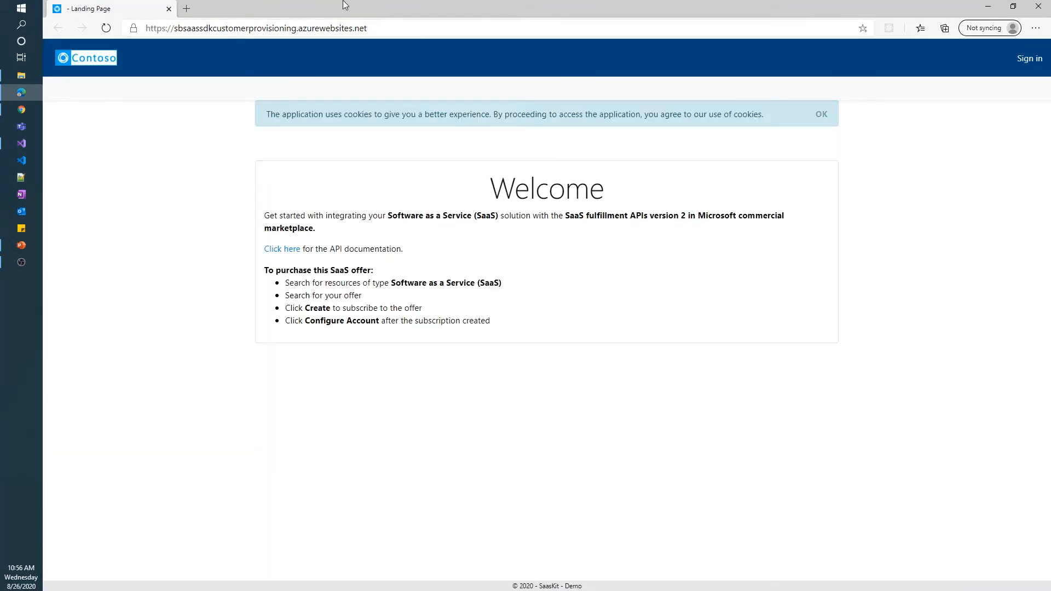
{"action": "left_click_drag", "start_coordinate": [397, 30], "coordinate": [148, 30]}
{"action": "key", "text": "ctrl+c"}
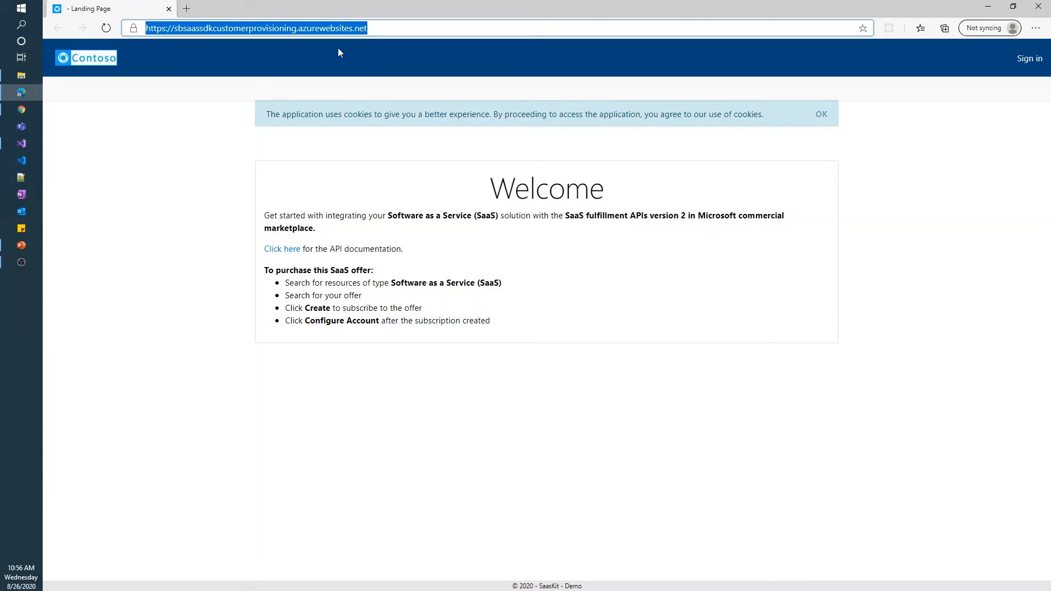
{"action": "left_click", "coordinate": [21, 111]}
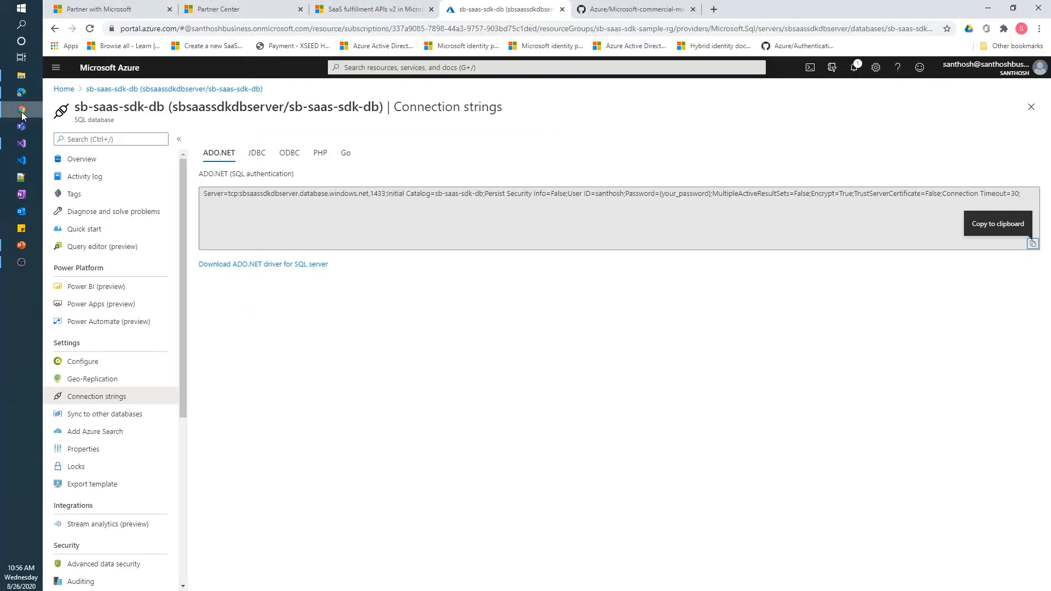
Go to the Authentication settings of the sb-saas-sdk-demo app registration in Azure Active Directory
{"action": "left_click", "coordinate": [479, 68]}
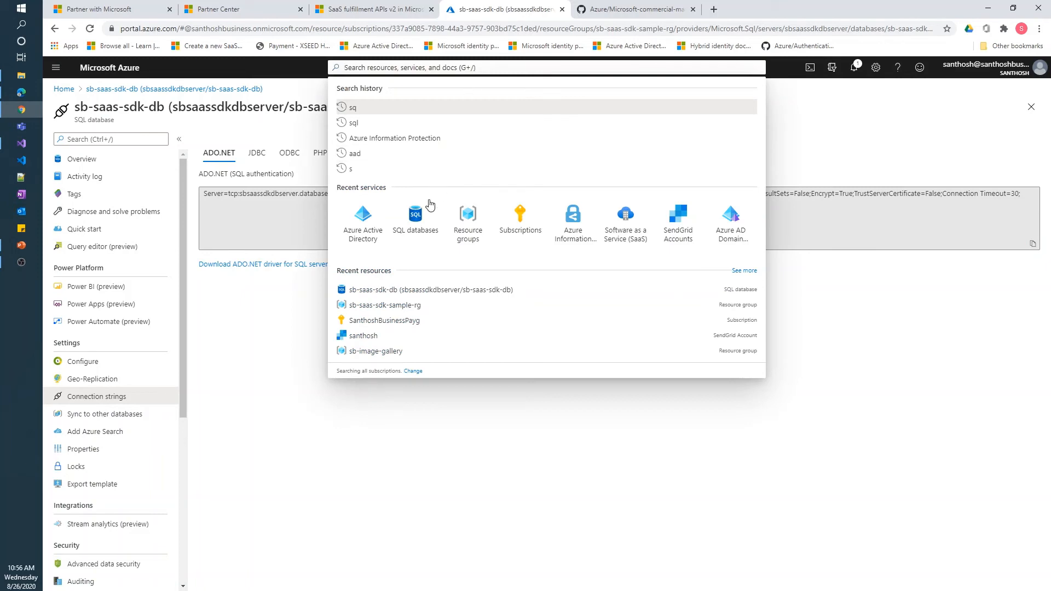
{"action": "left_click", "coordinate": [365, 227]}
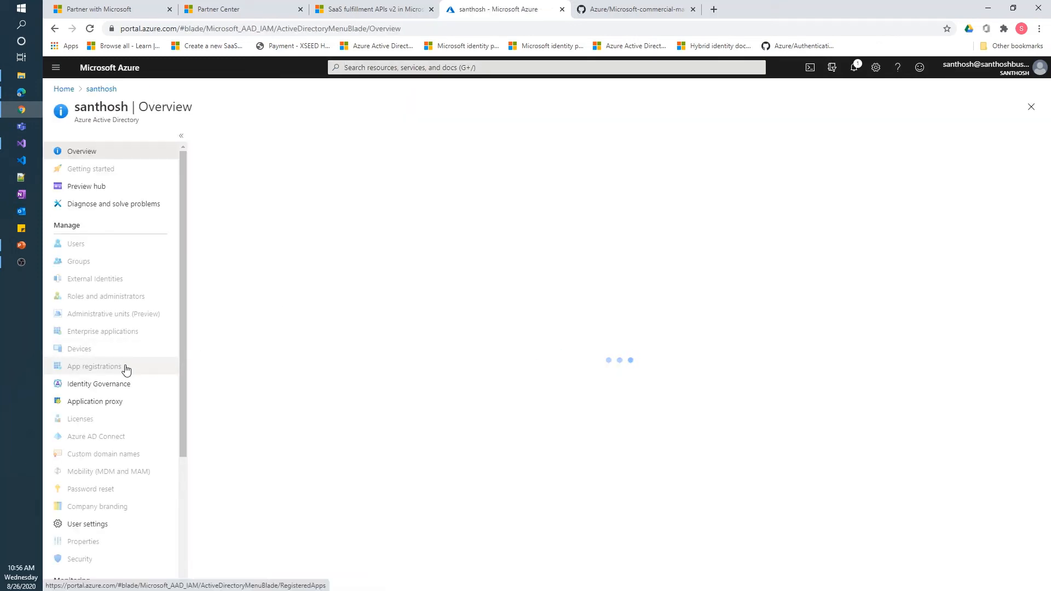
{"action": "left_click", "coordinate": [121, 368]}
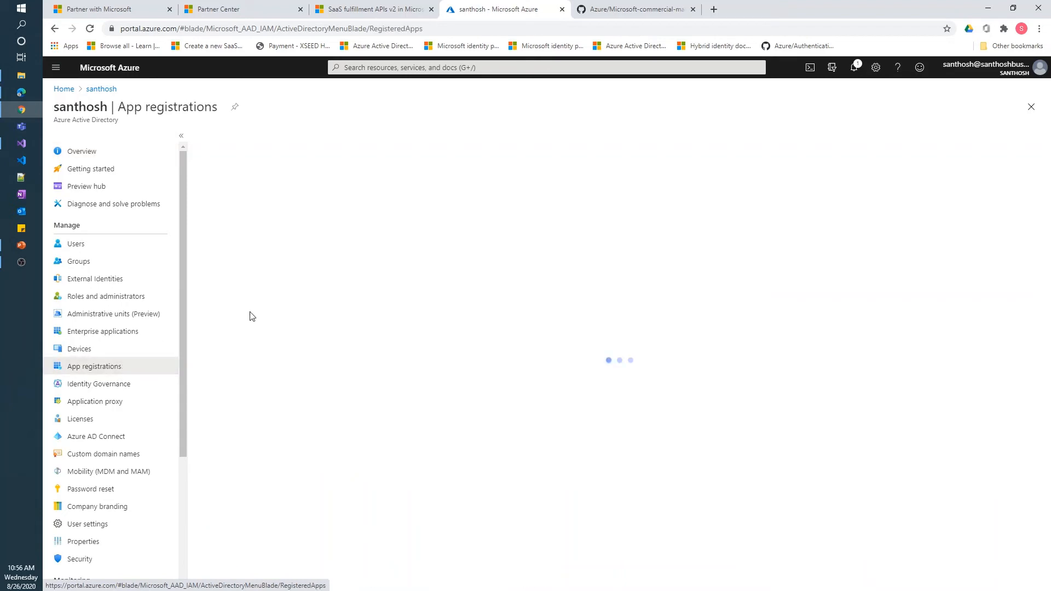
{"action": "left_click", "coordinate": [274, 537]}
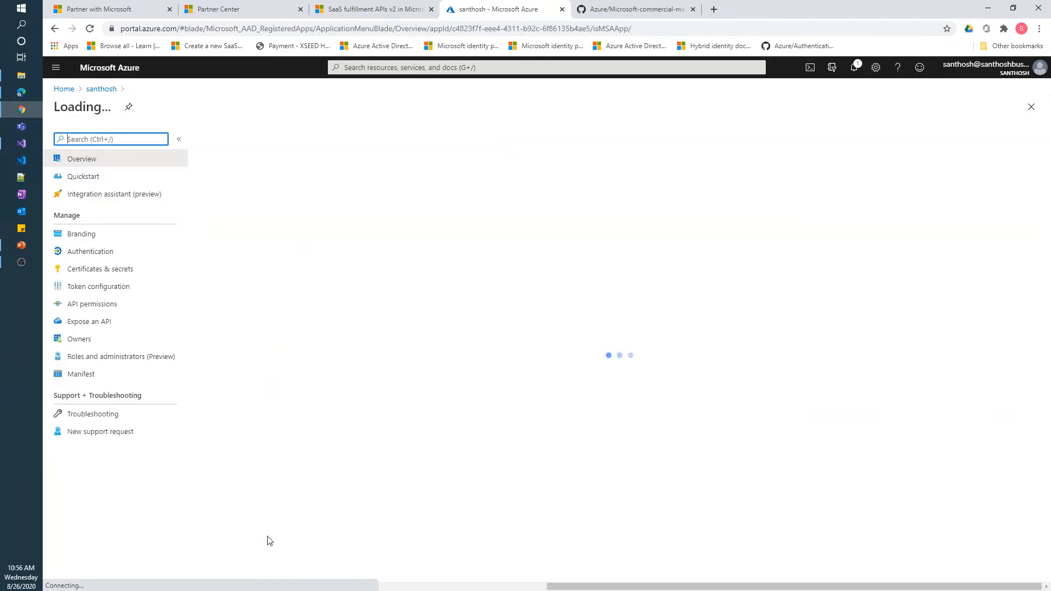
{"action": "left_click", "coordinate": [93, 253]}
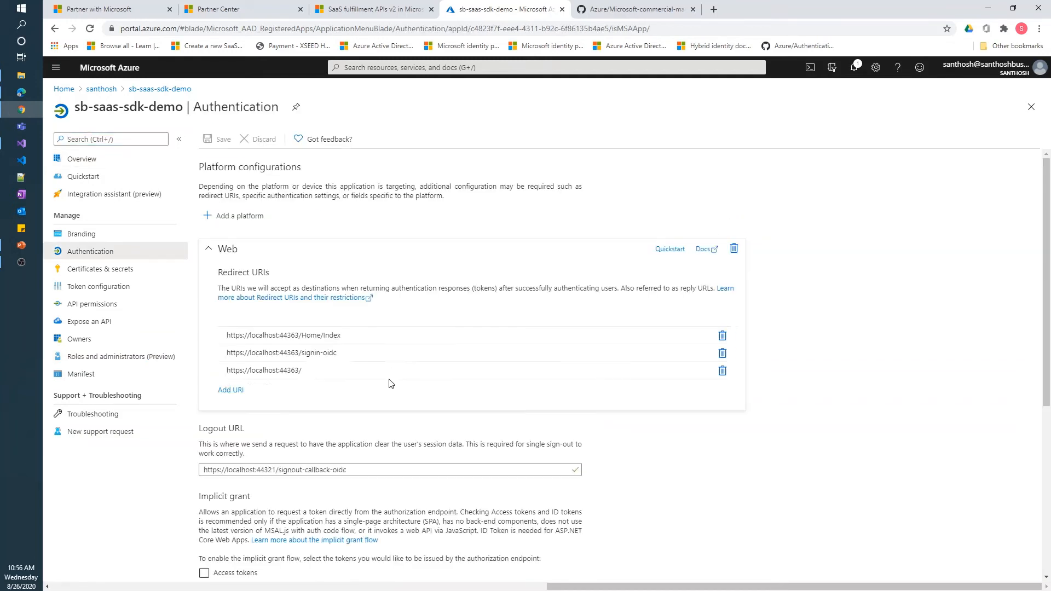
Add the site root, /signin-oidc and /Home/Index as redirect URIs and save
{"action": "left_click", "coordinate": [230, 389]}
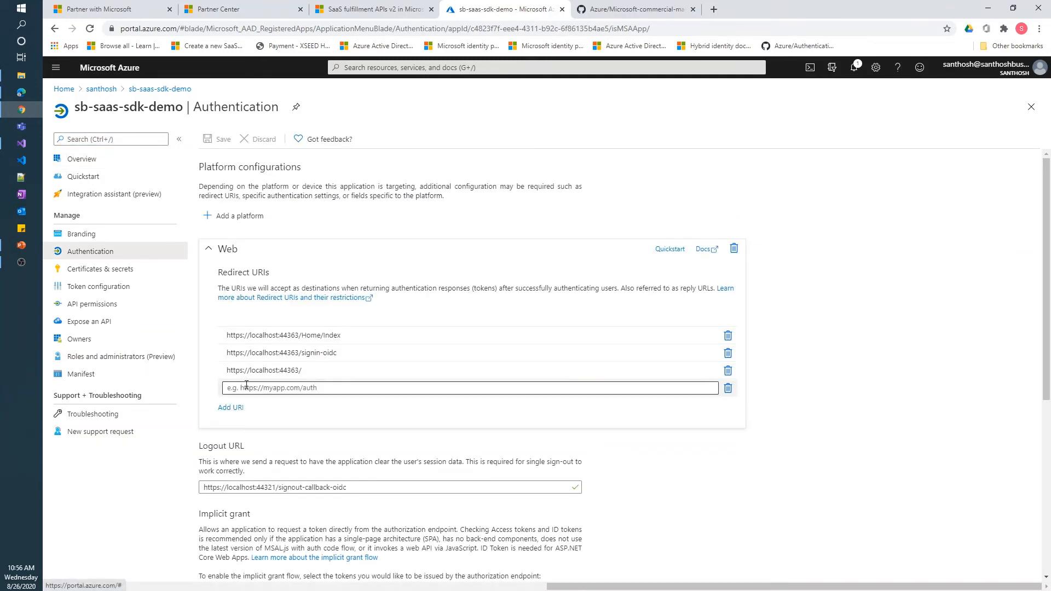
{"action": "key", "text": "ctrl+v"}
{"action": "left_click", "coordinate": [231, 408]}
{"action": "key", "text": "ctrl+v"}
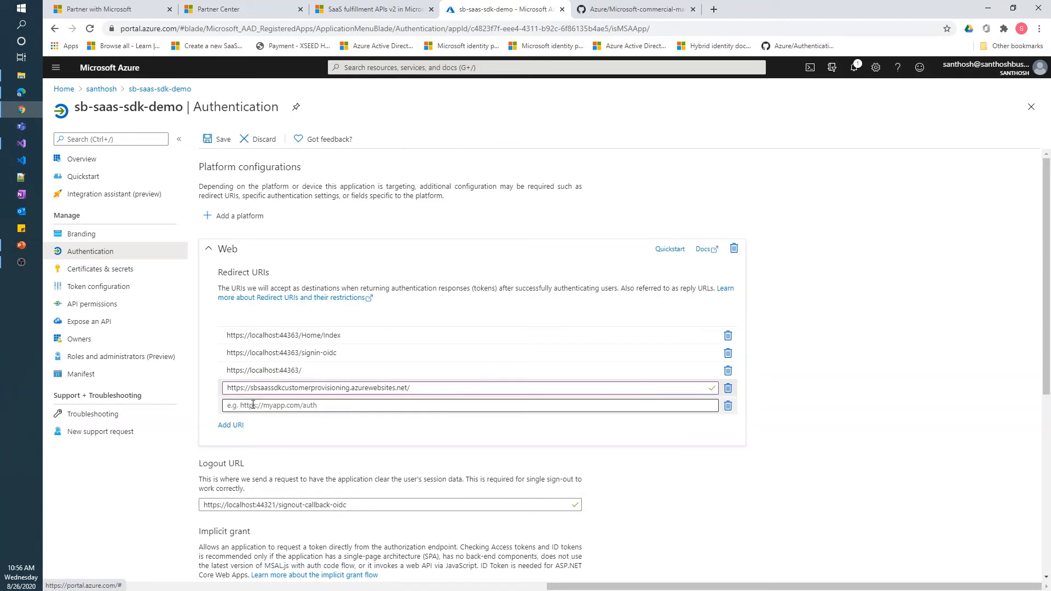
{"action": "type", "text": "signin"}
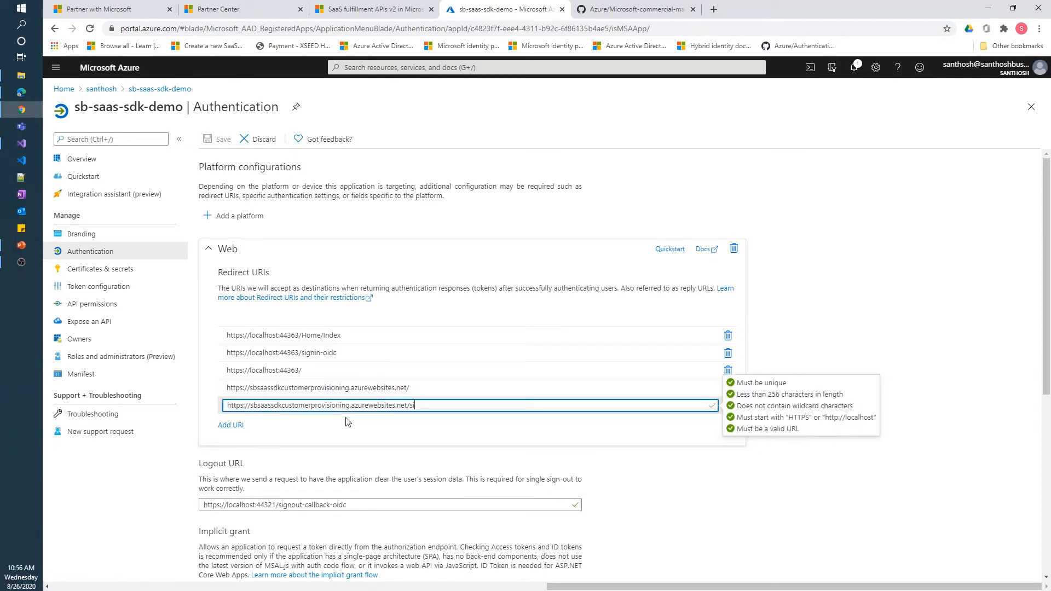
{"action": "type", "text": "-oidc"}
{"action": "left_click", "coordinate": [231, 425]}
{"action": "left_click", "coordinate": [345, 445]}
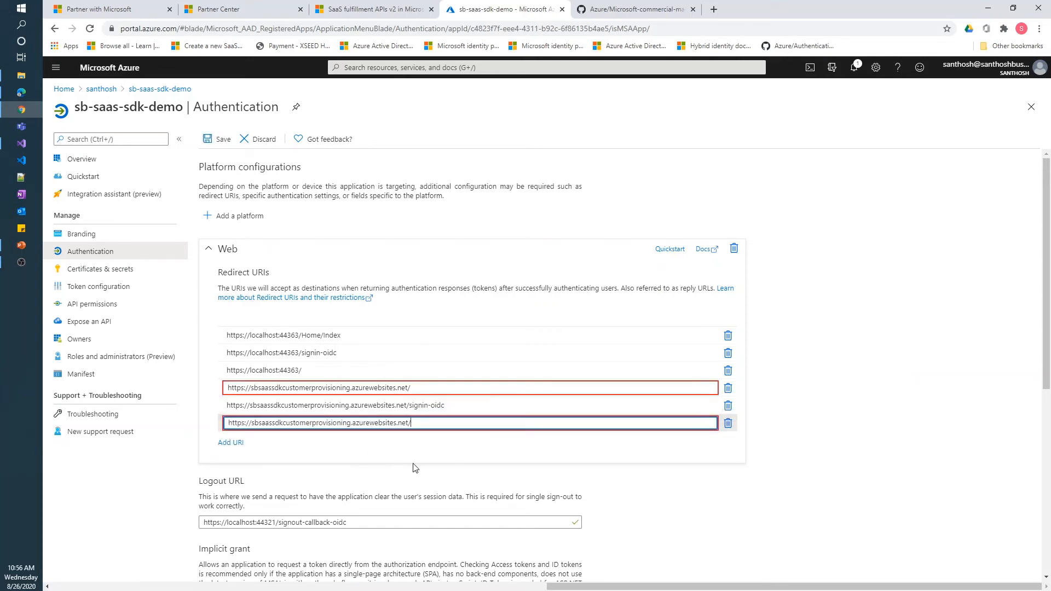
{"action": "type", "text": "Home"}
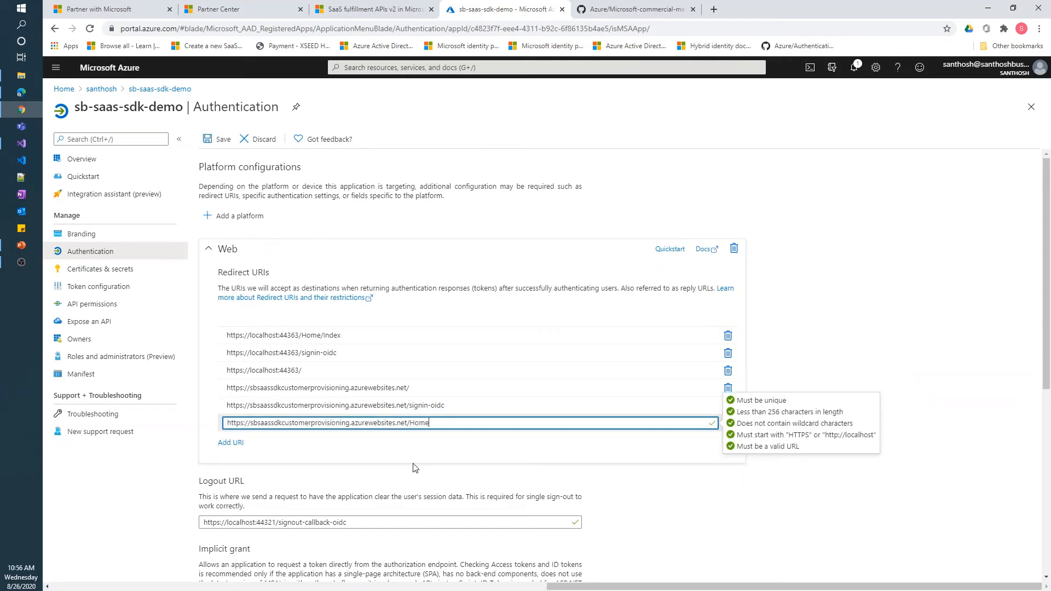
{"action": "type", "text": "/Index"}
{"action": "left_click", "coordinate": [212, 143]}
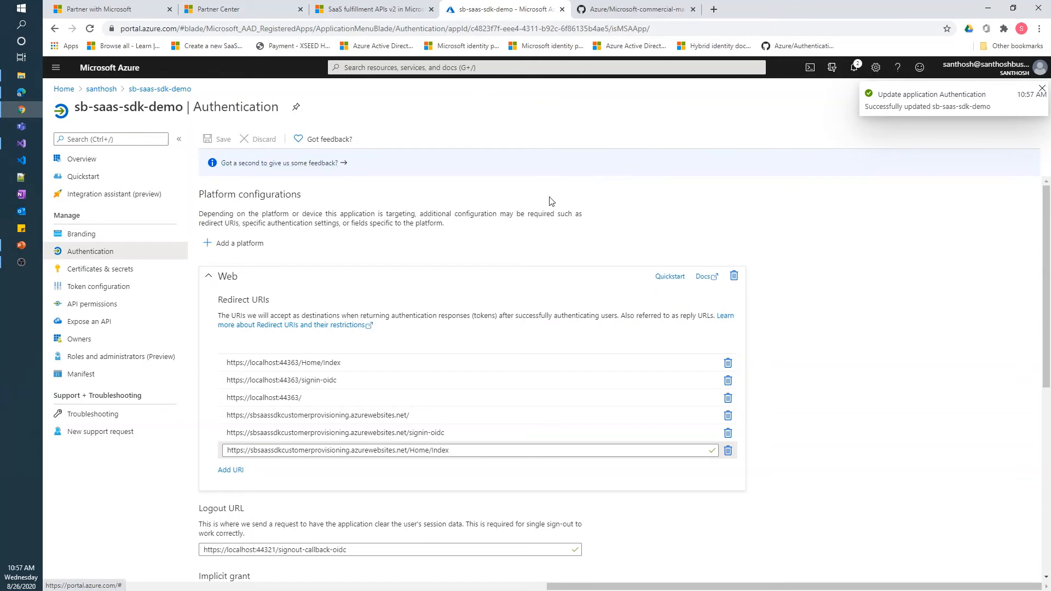
{"action": "left_click", "coordinate": [22, 92]}
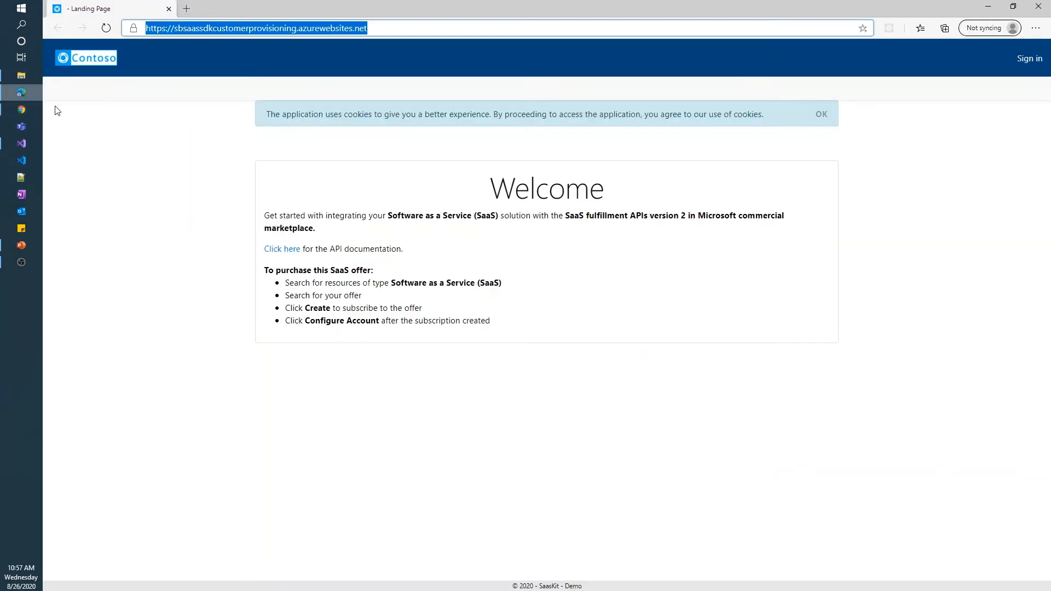
Sign in to the landing page, reloading the site and retrying after a sign-in error
{"action": "left_click", "coordinate": [1023, 62]}
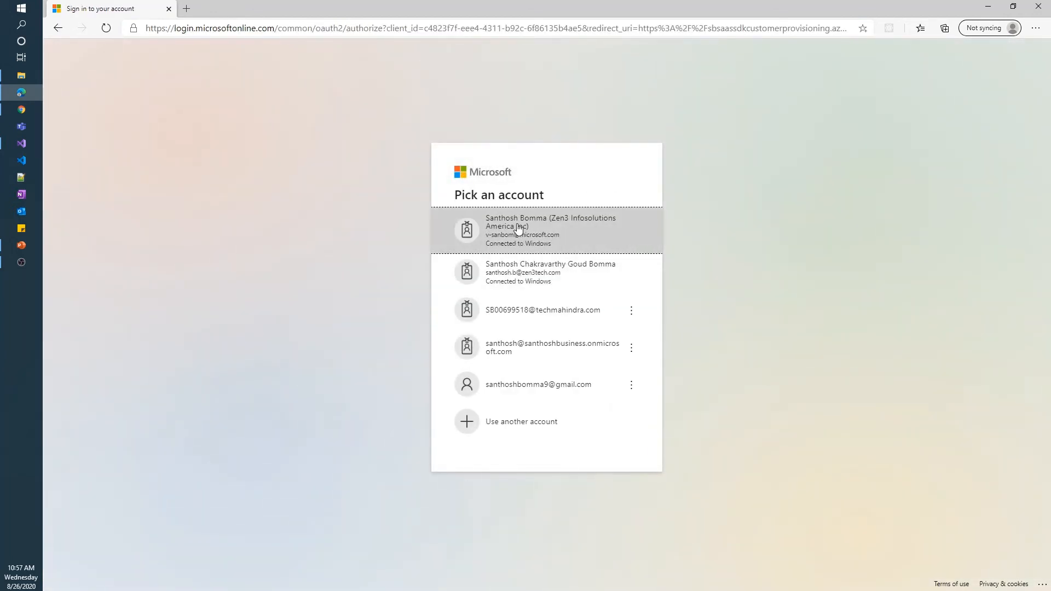
{"action": "left_click", "coordinate": [519, 227]}
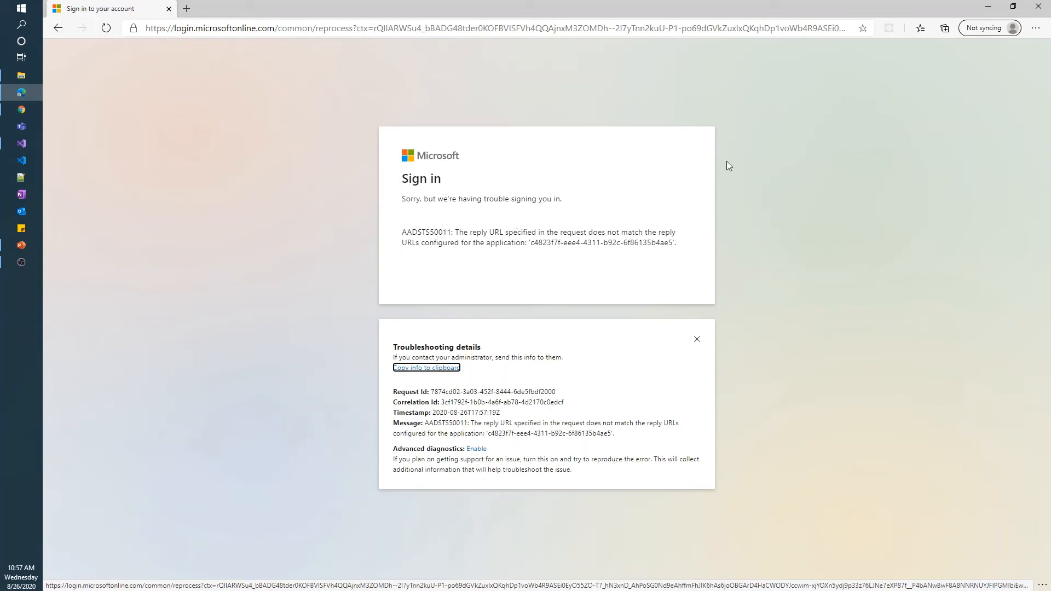
{"action": "left_click", "coordinate": [1038, 6]}
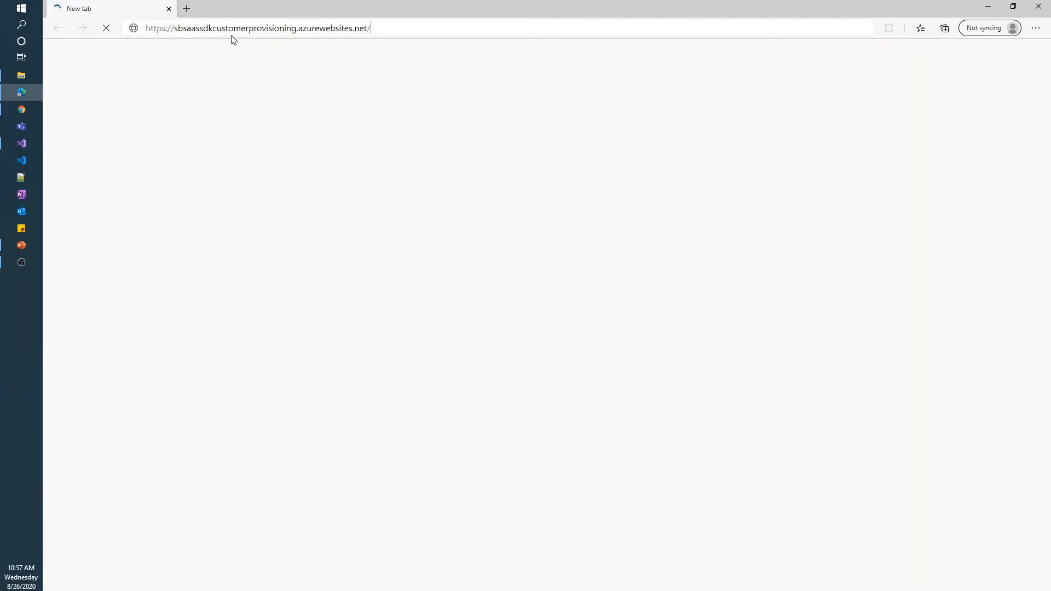
{"action": "key", "text": "Return"}
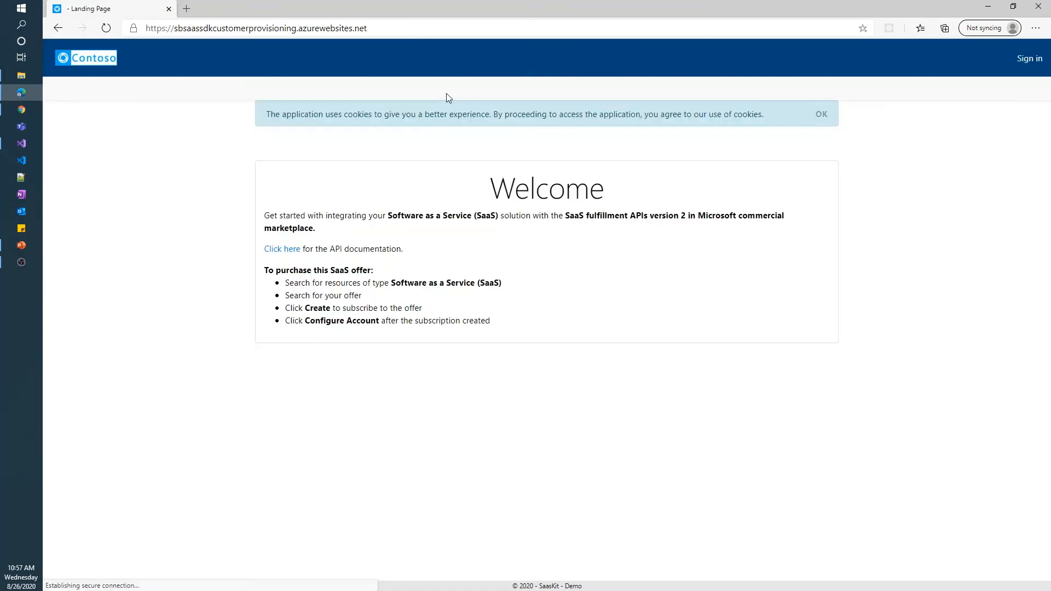
{"action": "left_click", "coordinate": [1035, 60]}
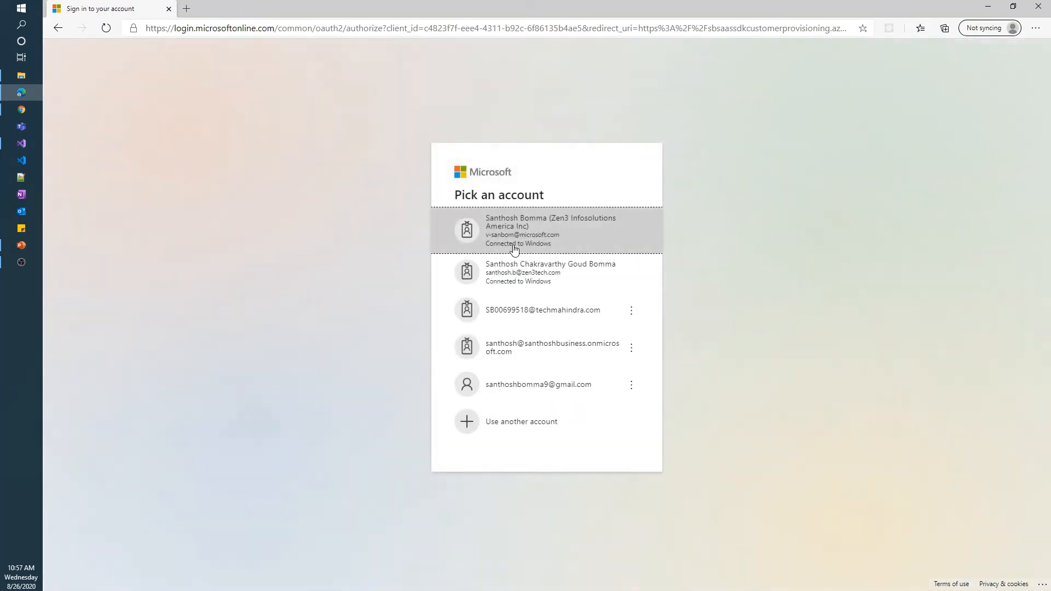
{"action": "left_click", "coordinate": [514, 232]}
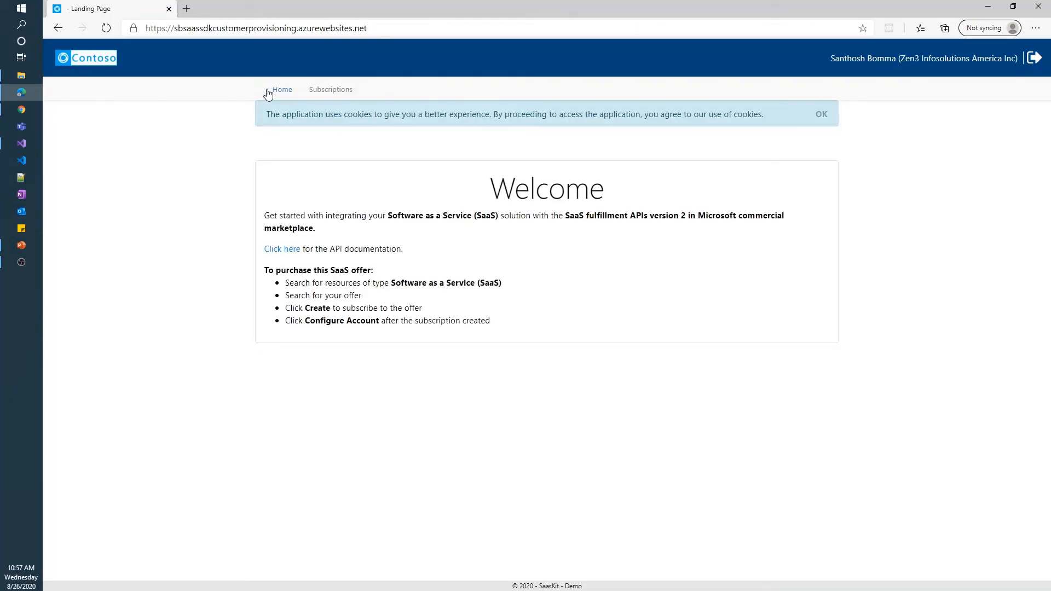
Check the Subscriptions page is empty, return Home and select the site address
{"action": "left_click", "coordinate": [340, 92]}
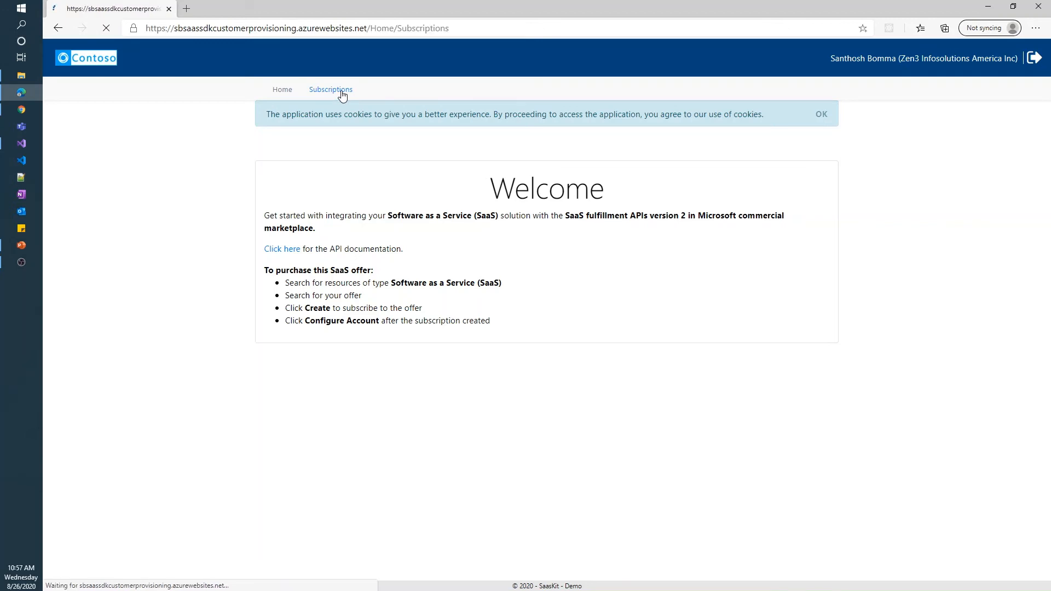
{"action": "left_click", "coordinate": [279, 91]}
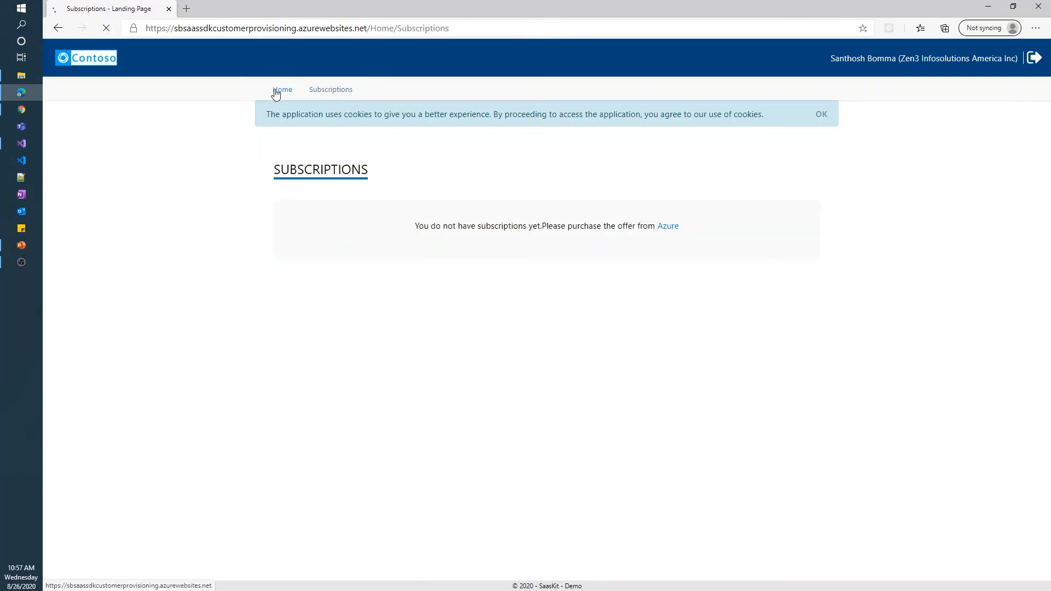
{"action": "left_click", "coordinate": [385, 31]}
{"action": "key", "text": "ctrl+c"}
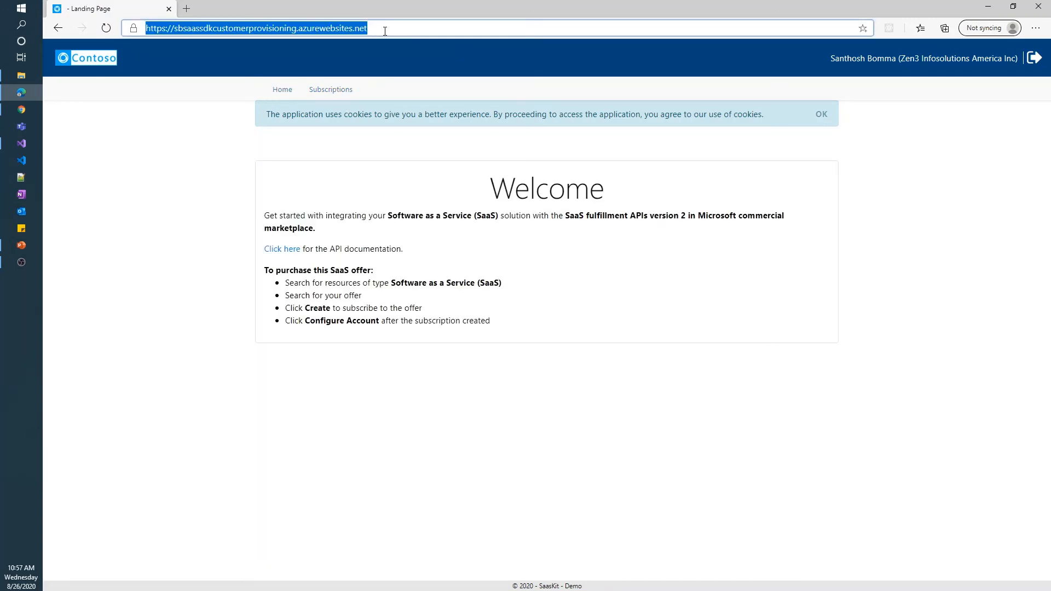
{"action": "left_click", "coordinate": [22, 110]}
Set Landing page URL to the site address and Connection webhook to its api/AzureWebhook path, saving the draft
{"action": "left_click", "coordinate": [257, 8]}
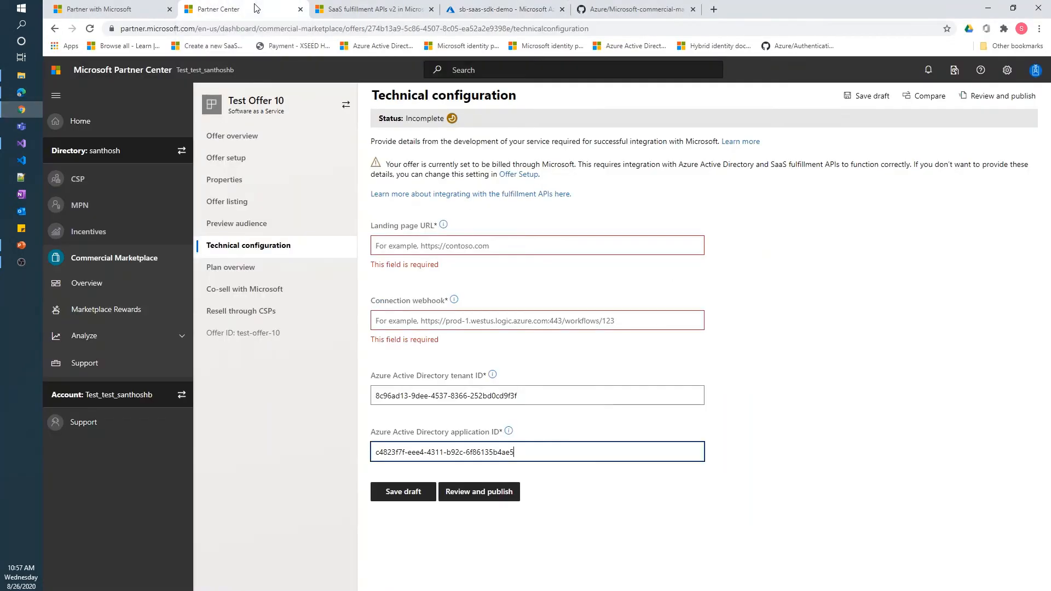
{"action": "left_click", "coordinate": [405, 246]}
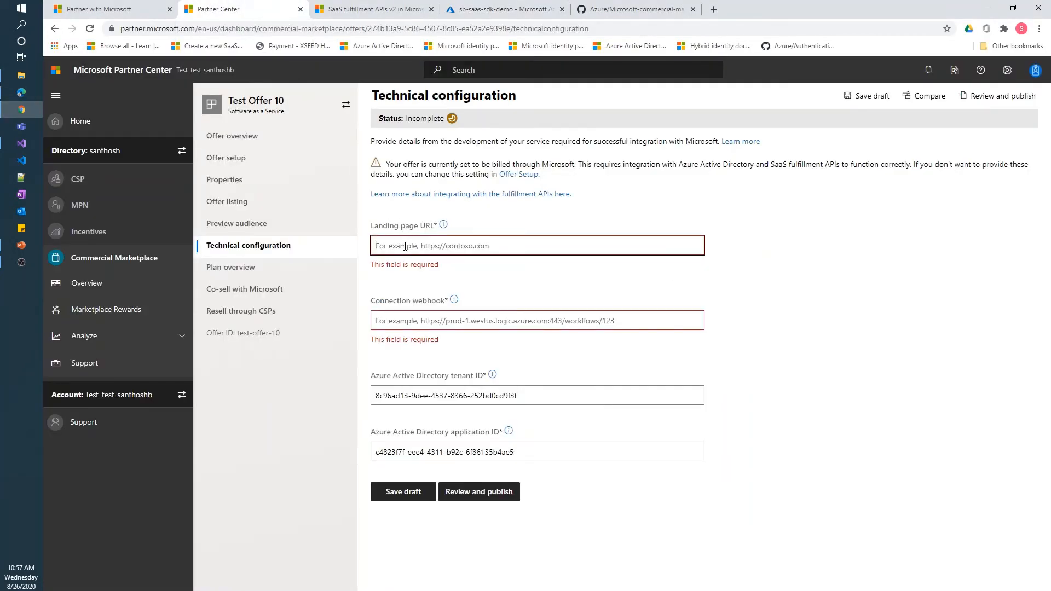
{"action": "key", "text": "ctrl+v"}
{"action": "left_click", "coordinate": [410, 303]}
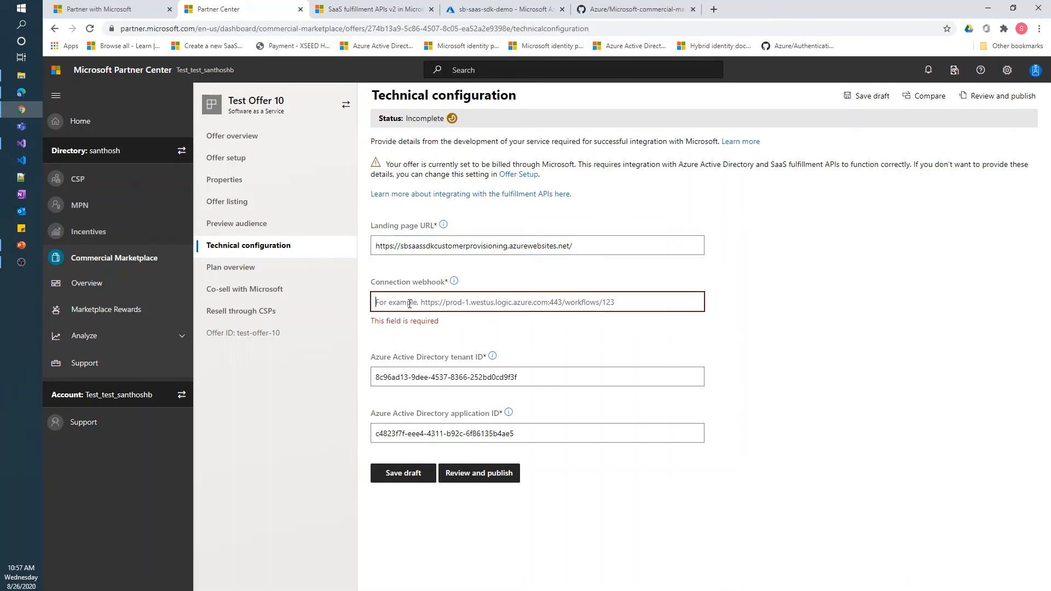
{"action": "key", "text": "ctrl+v"}
{"action": "type", "text": "a"}
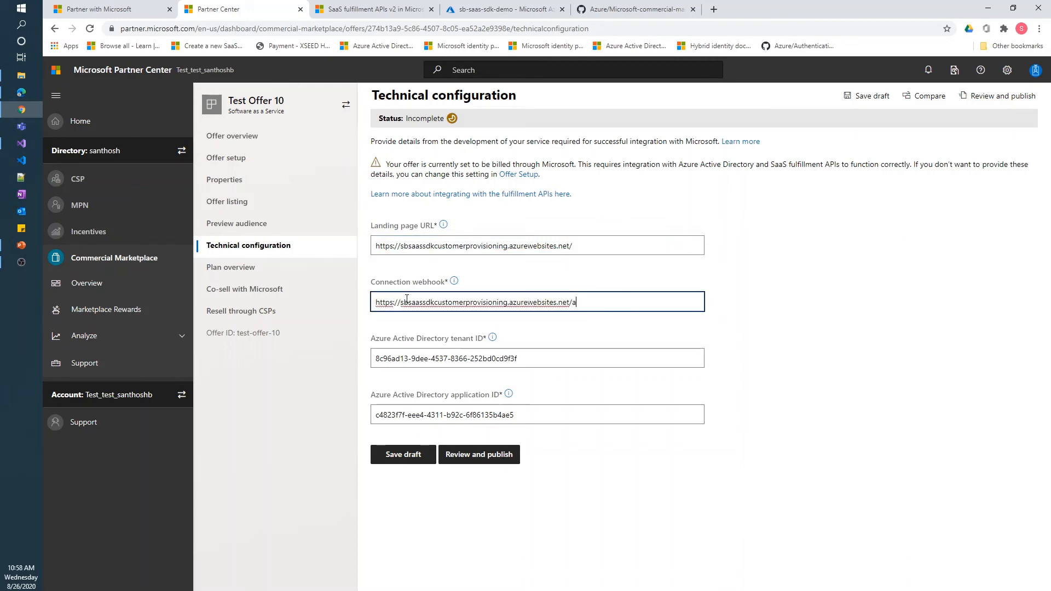
{"action": "type", "text": "pi/AzureWebhook"}
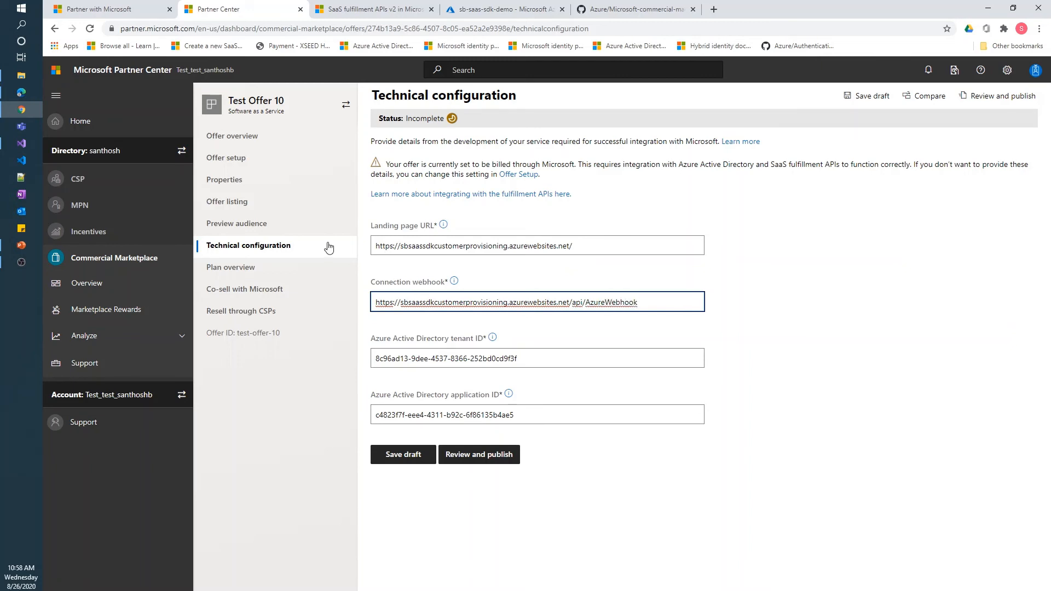
{"action": "left_click", "coordinate": [408, 456]}
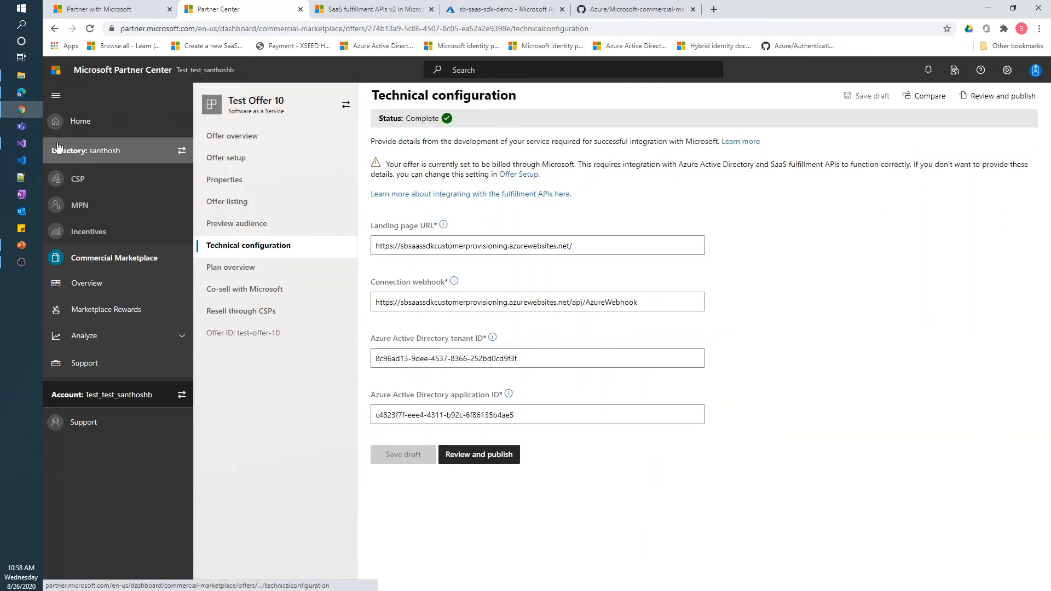
{"action": "left_click", "coordinate": [20, 144]}
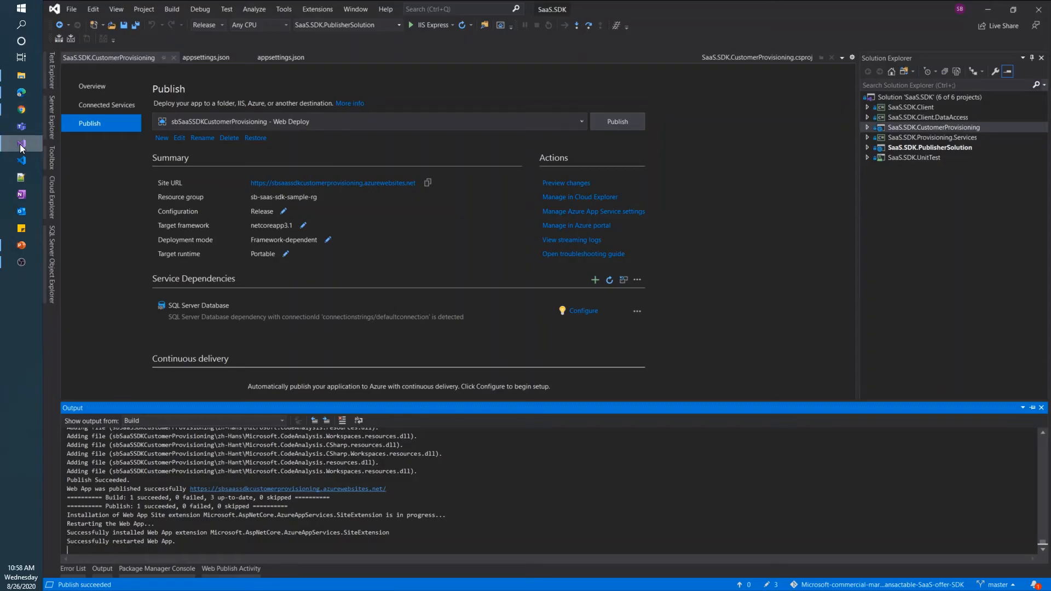
Locate AzureWebhookController.cs under Controllers in the CustomerProvisioning project, then collapse it
{"action": "left_click", "coordinate": [868, 127]}
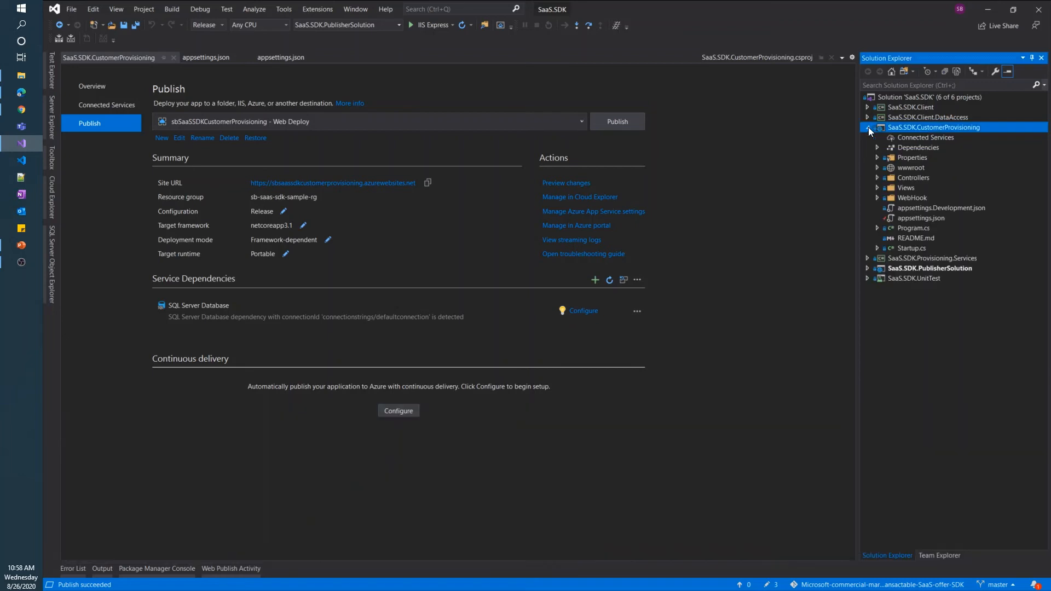
{"action": "left_click", "coordinate": [878, 176]}
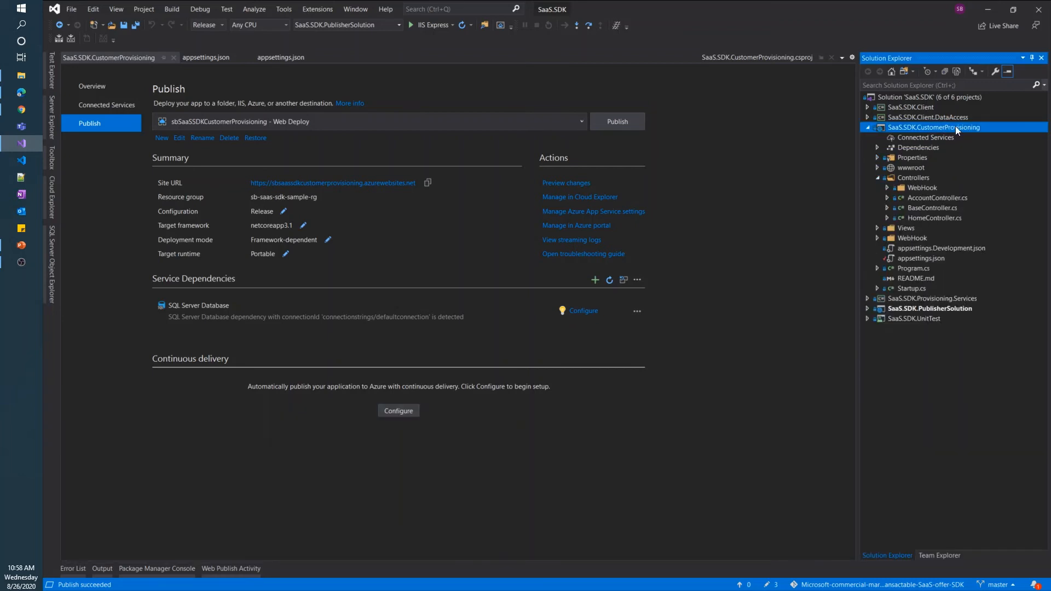
{"action": "left_click", "coordinate": [888, 189]}
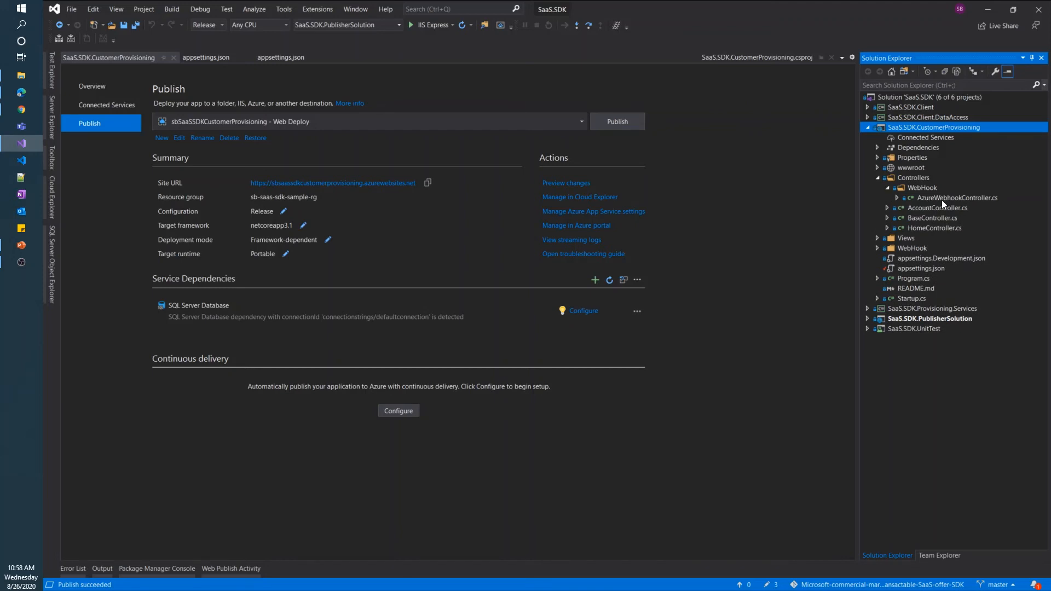
{"action": "left_click", "coordinate": [867, 127]}
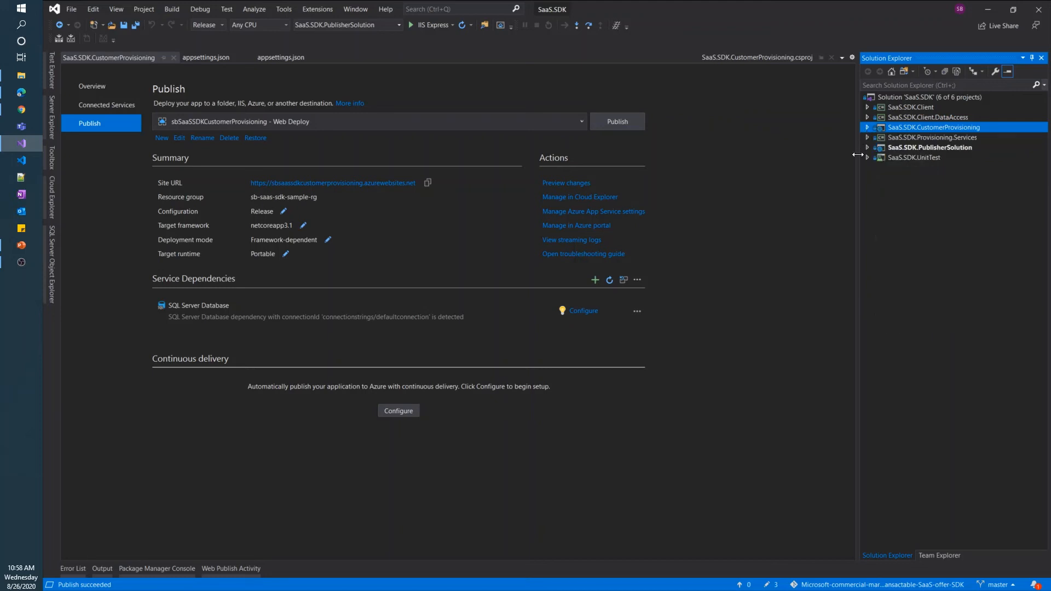
Start publishing SaaS.SDK.PublisherSolution to a new Azure App Service (Windows)
{"action": "right_click", "coordinate": [918, 147]}
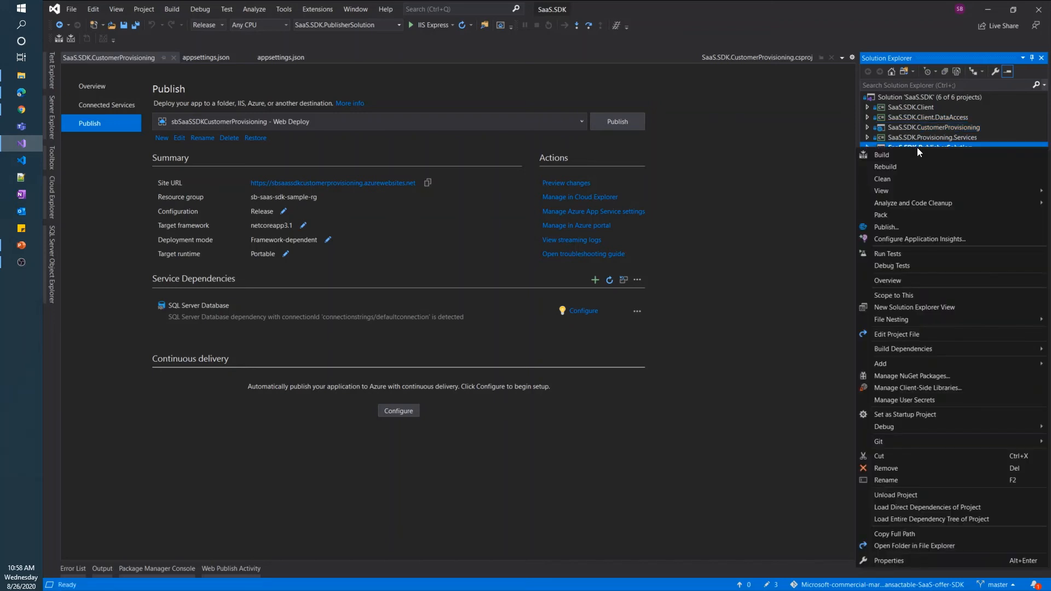
{"action": "left_click", "coordinate": [905, 226]}
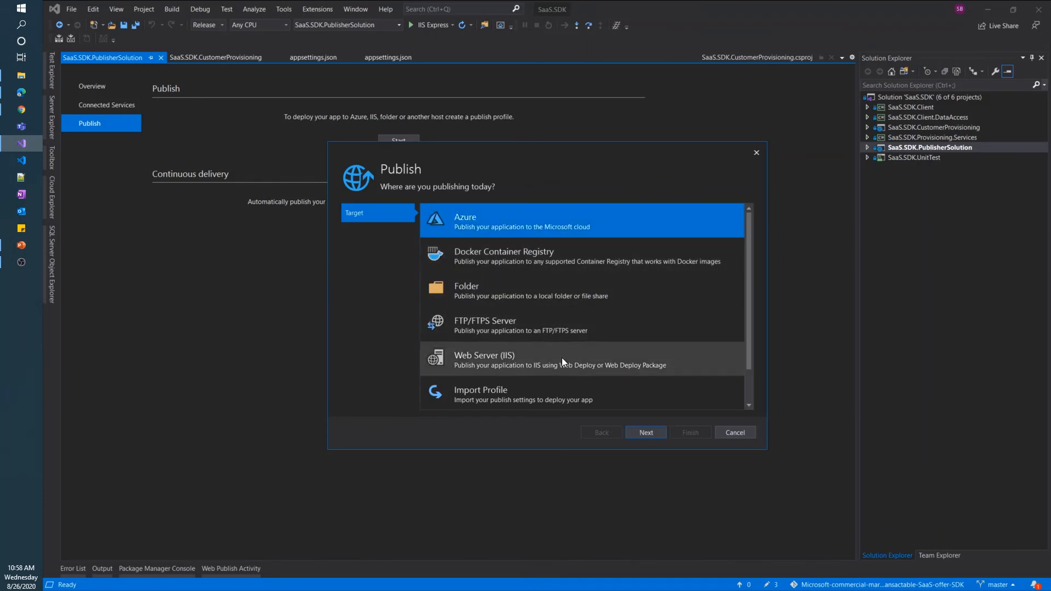
{"action": "left_click", "coordinate": [644, 432]}
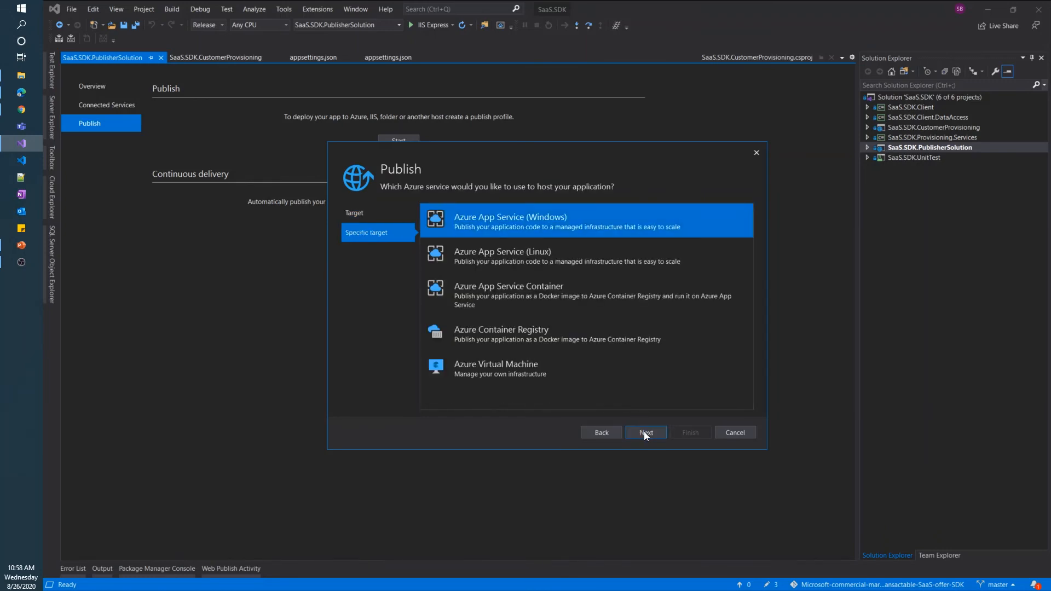
{"action": "left_click", "coordinate": [644, 432]}
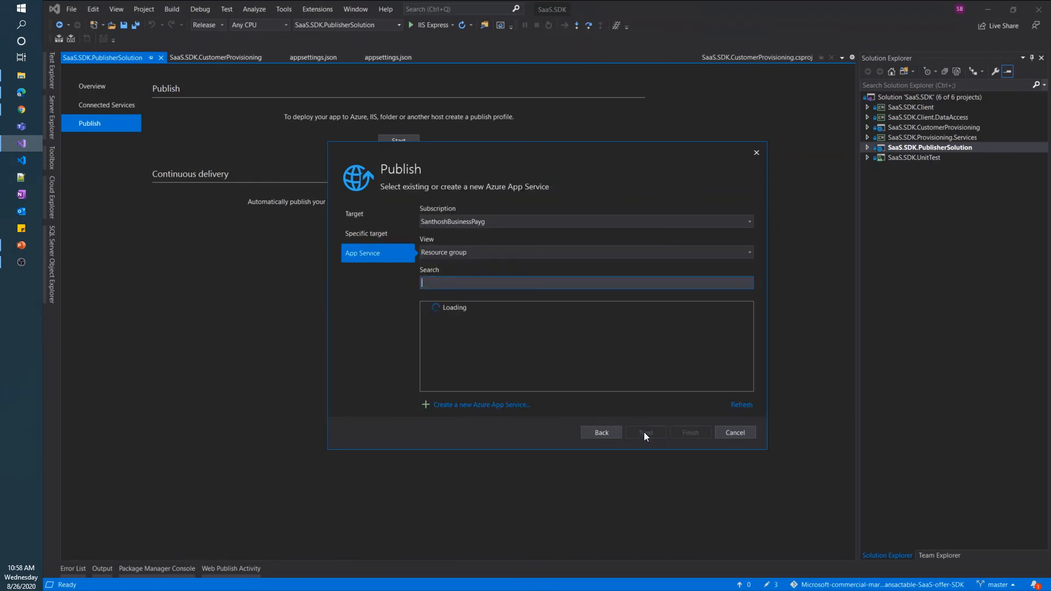
{"action": "left_click", "coordinate": [487, 405]}
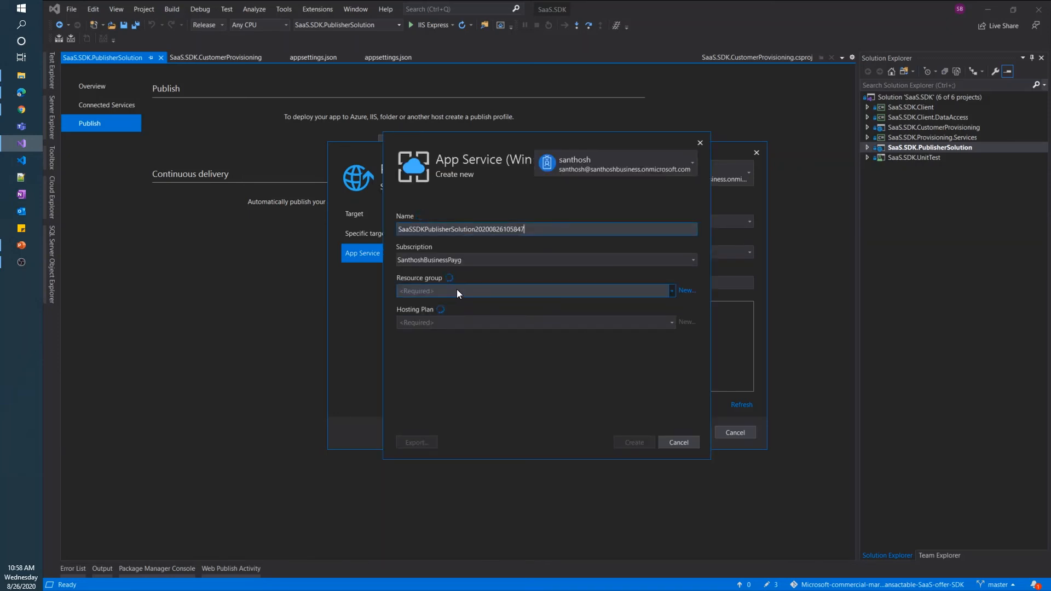
Create App Service sbSaaSSDKPublisherSolution in sb-saas-sdk-sample-rg and finish the publish profile
{"action": "left_click", "coordinate": [457, 289]}
{"action": "left_click", "coordinate": [482, 335]}
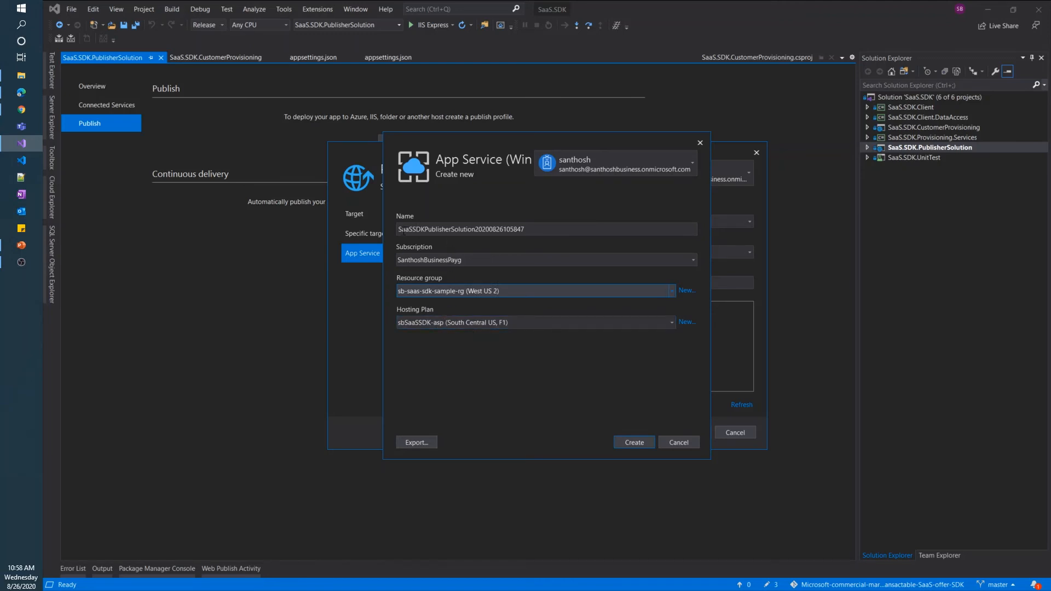
{"action": "left_click", "coordinate": [400, 229]}
{"action": "type", "text": "sb"}
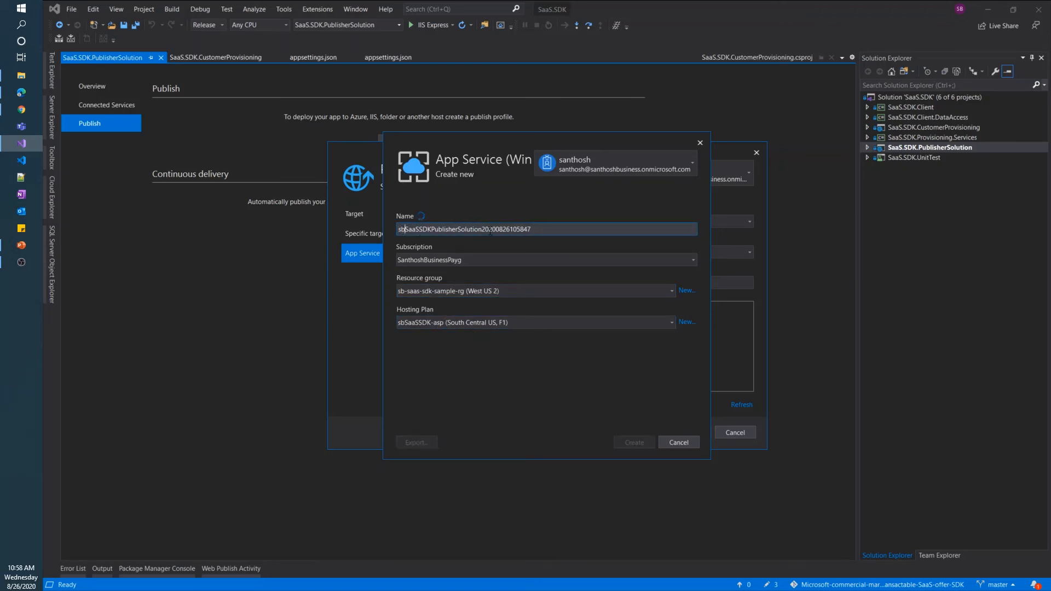
{"action": "left_click_drag", "start_coordinate": [483, 229], "coordinate": [580, 228]}
{"action": "key", "text": "BackSpace"}
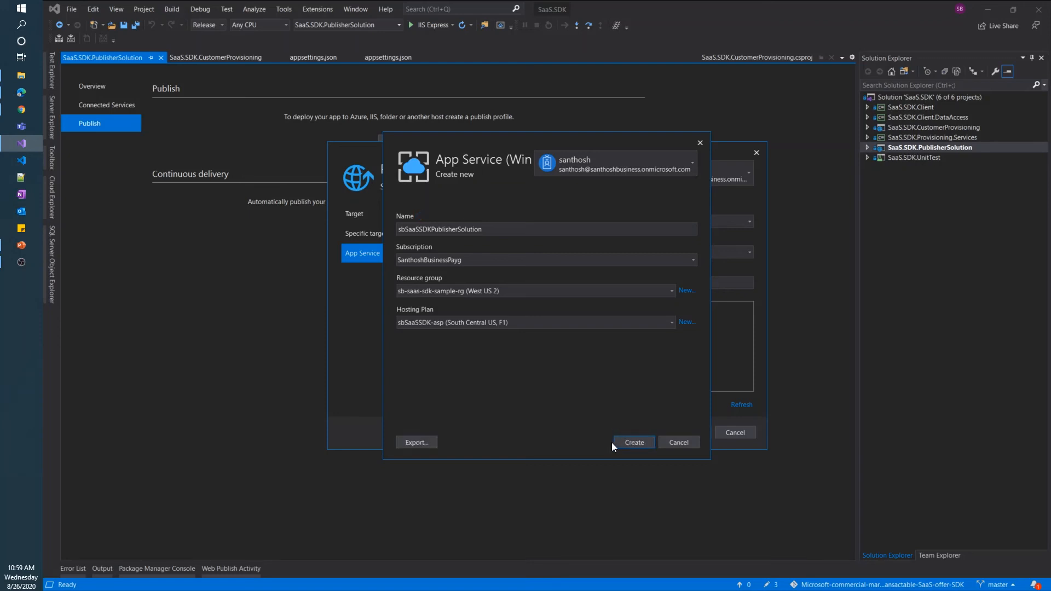
{"action": "left_click", "coordinate": [630, 443]}
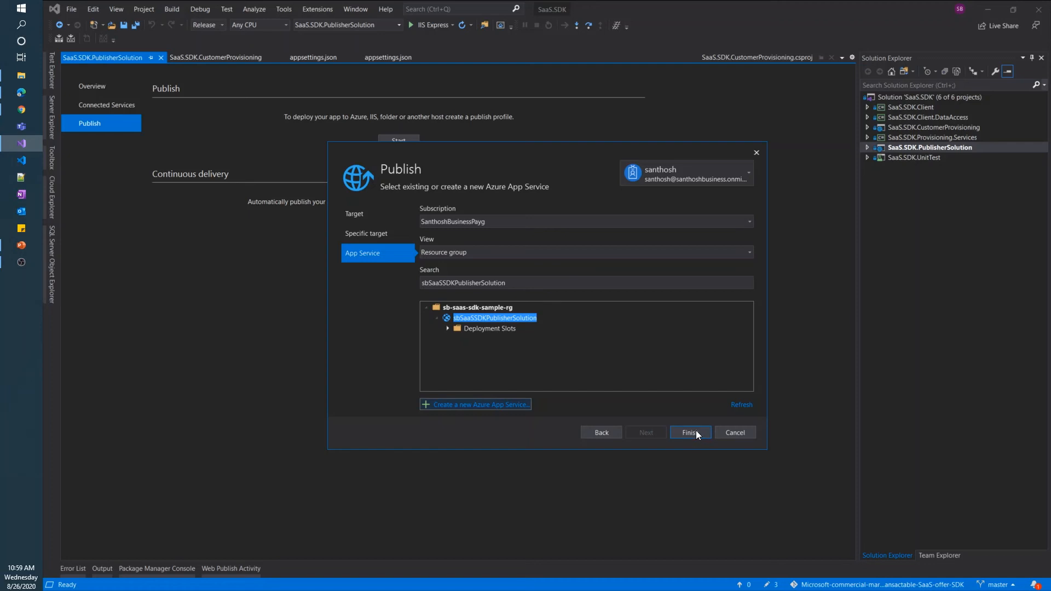
{"action": "left_click", "coordinate": [696, 433]}
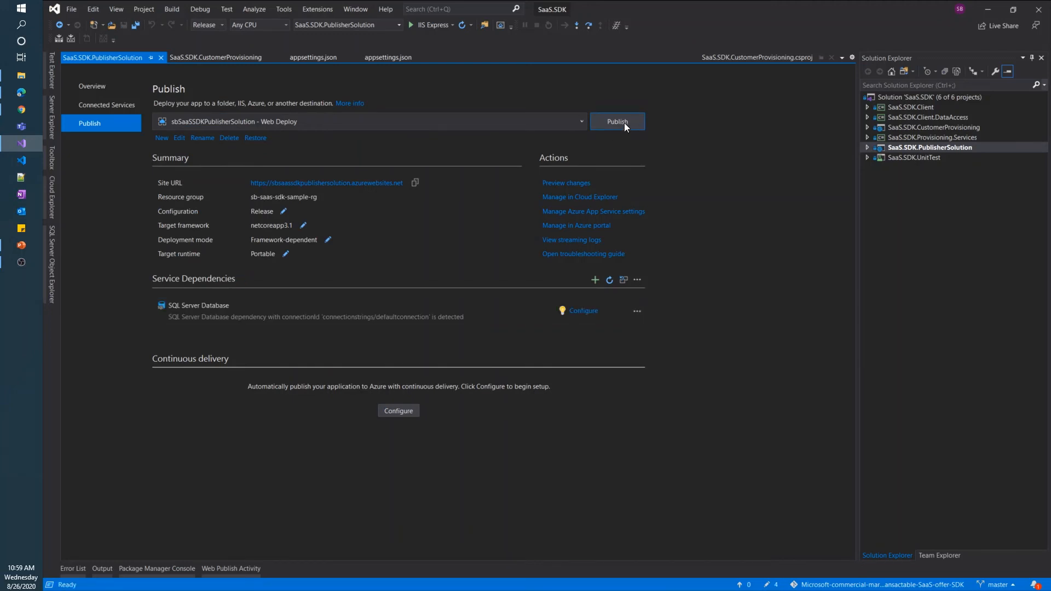
Publish PublisherSolution and select the sbsaassdkpublishersolution.azurewebsites.net address in the Output window
{"action": "left_click", "coordinate": [624, 122]}
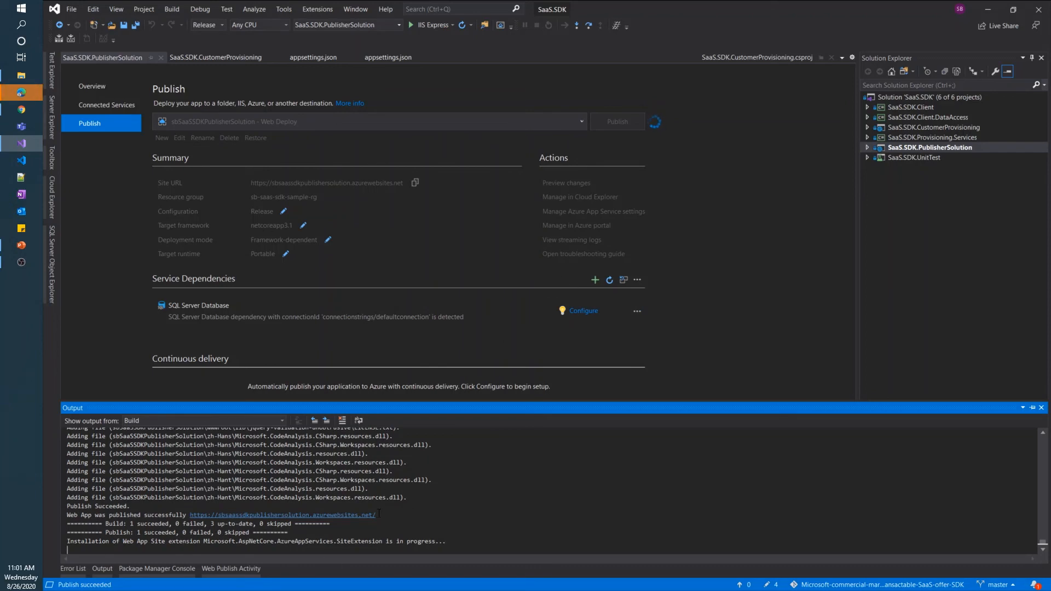
{"action": "left_click_drag", "start_coordinate": [377, 516], "coordinate": [191, 515]}
{"action": "key", "text": "ctrl+c"}
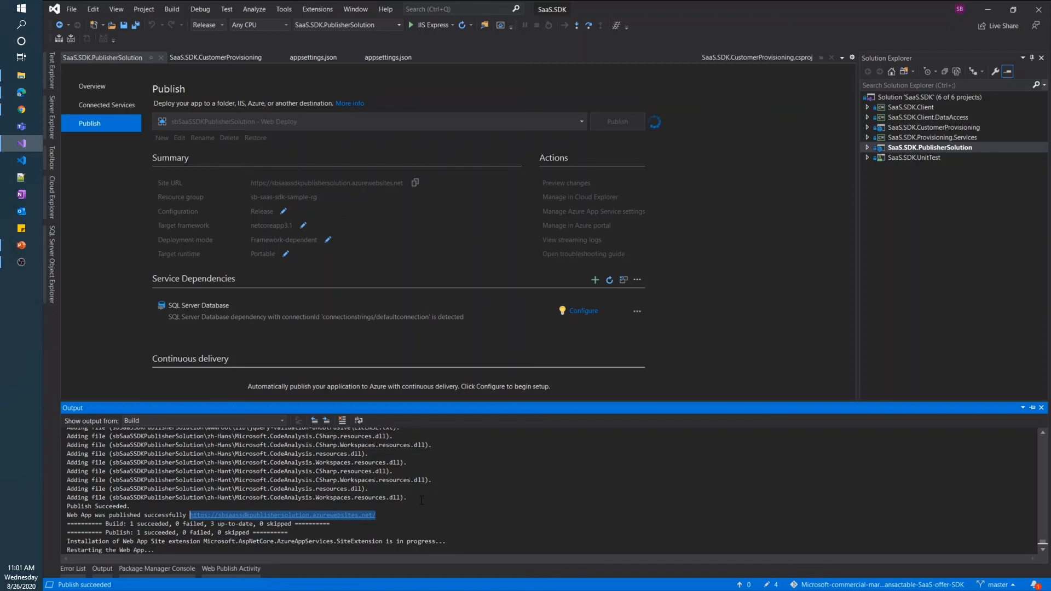
Add the publisher site's root address as a redirect URI on sb-saas-sdk-demo's Authentication settings
{"action": "left_click", "coordinate": [17, 112]}
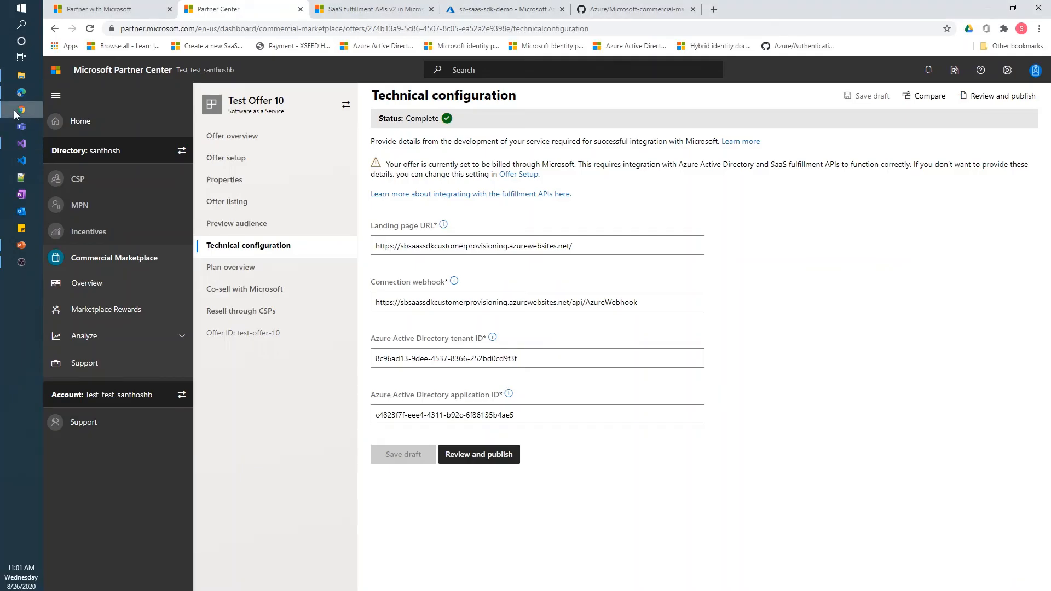
{"action": "left_click", "coordinate": [519, 12]}
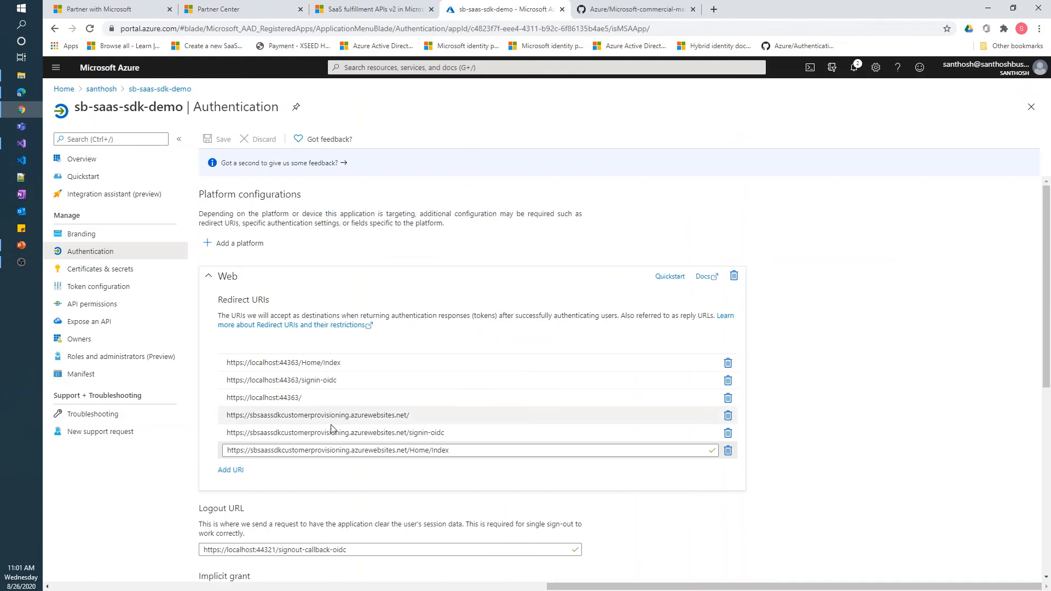
{"action": "left_click", "coordinate": [230, 470]}
{"action": "left_click", "coordinate": [266, 465]}
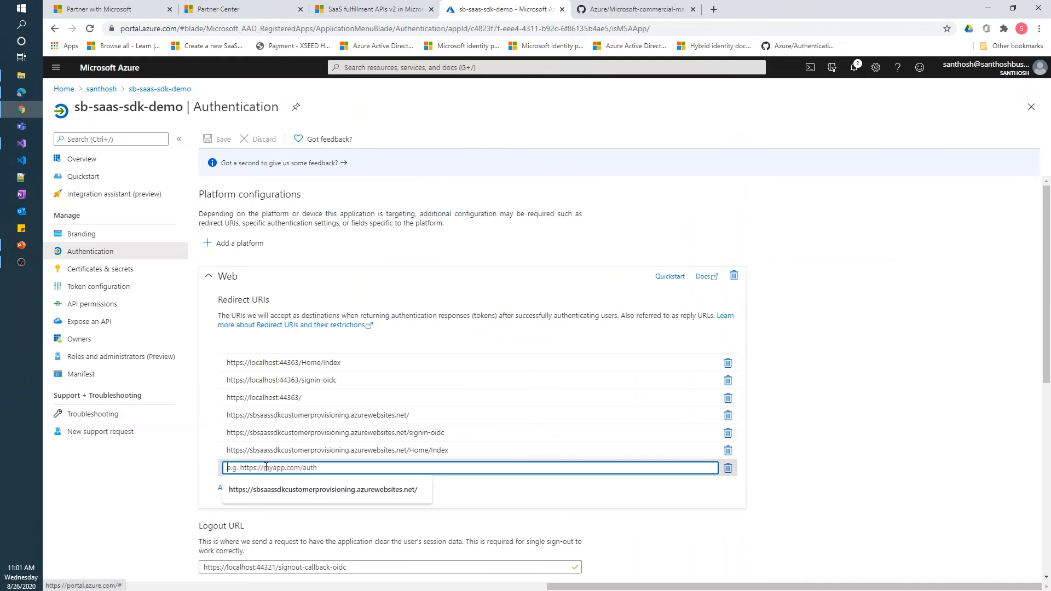
{"action": "key", "text": "ctrl+v"}
Add the publisher address ending in /signin-oidc as a second redirect URI
{"action": "left_click", "coordinate": [231, 488]}
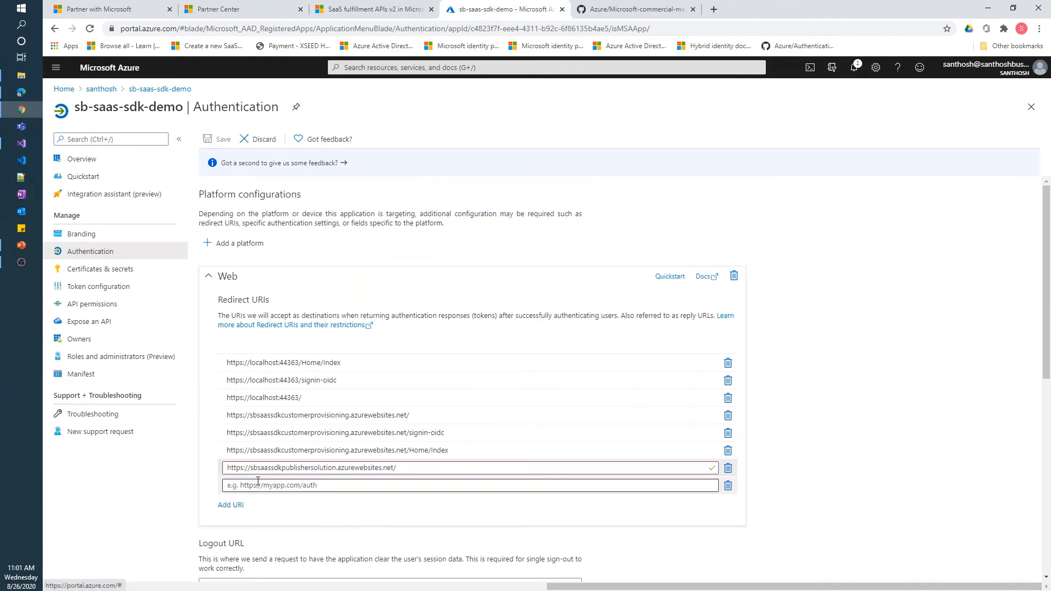
{"action": "left_click", "coordinate": [513, 483]}
{"action": "key", "text": "ctrl+v"}
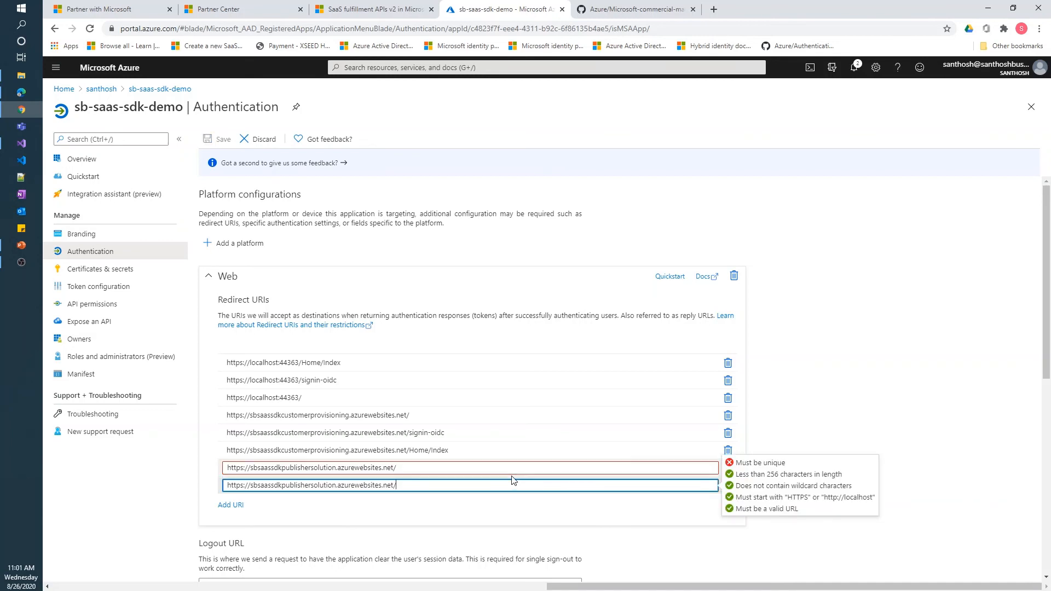
{"action": "type", "text": "signihn"}
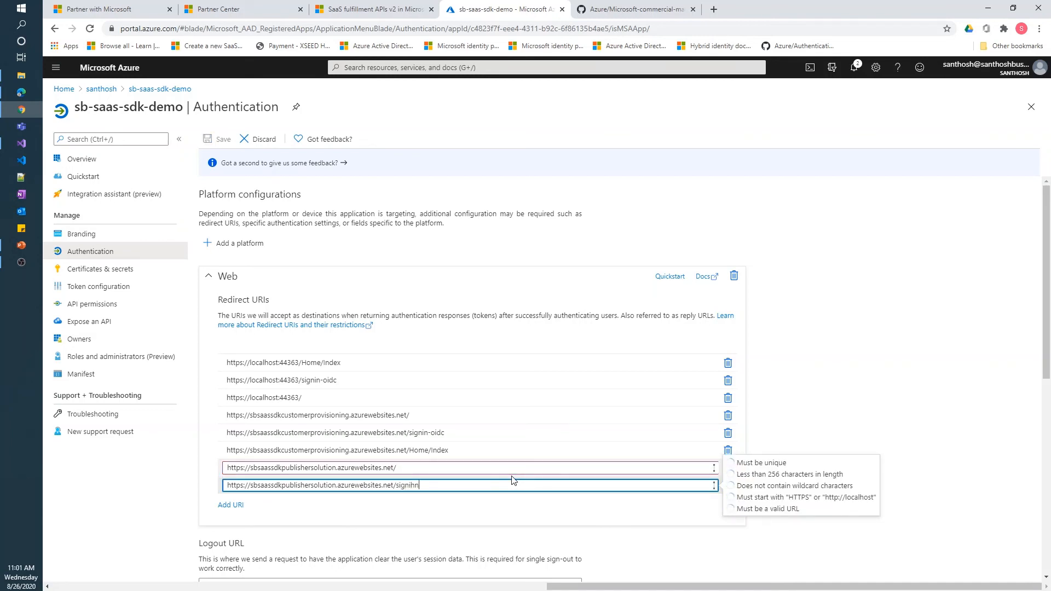
{"action": "type", "text": "n-oidc"}
Add the publisher address ending in /Home/Index as a third redirect URI and save
{"action": "left_click", "coordinate": [230, 505]}
{"action": "left_click", "coordinate": [259, 499]}
{"action": "key", "text": "ctrl+v"}
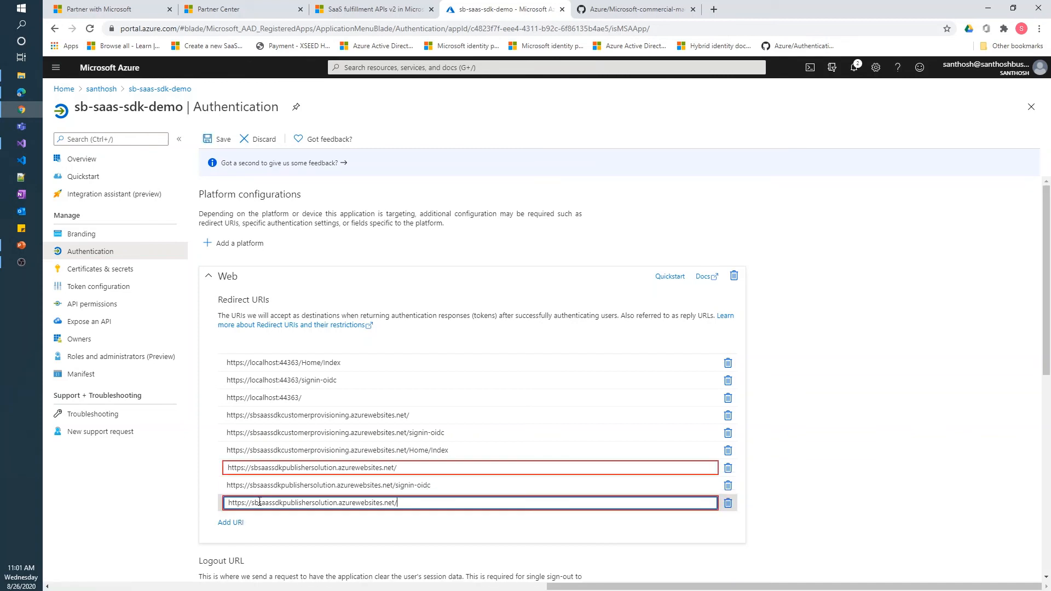
{"action": "type", "text": "H"}
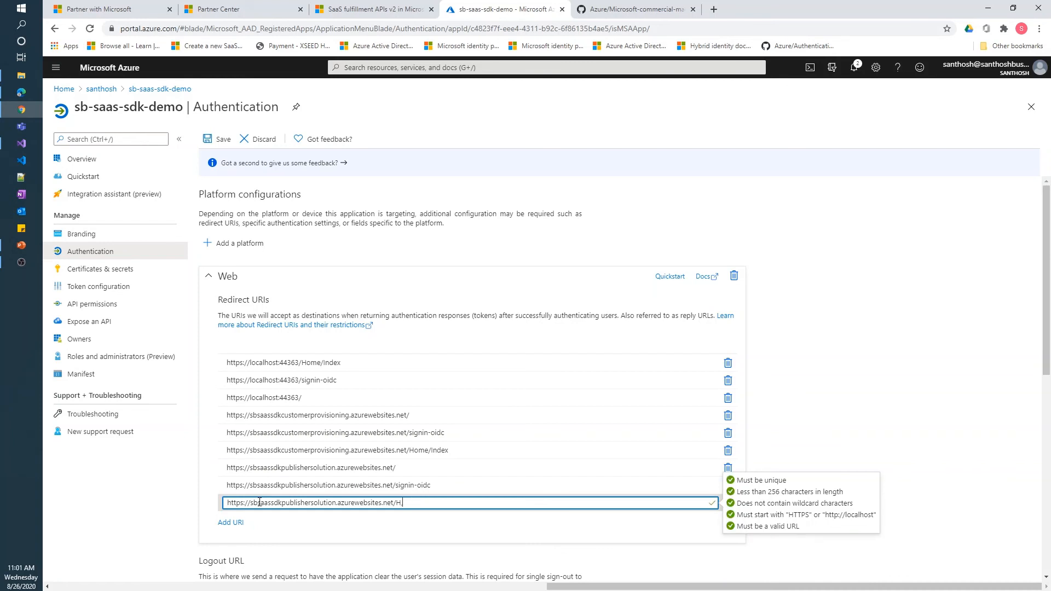
{"action": "type", "text": "ome/I"}
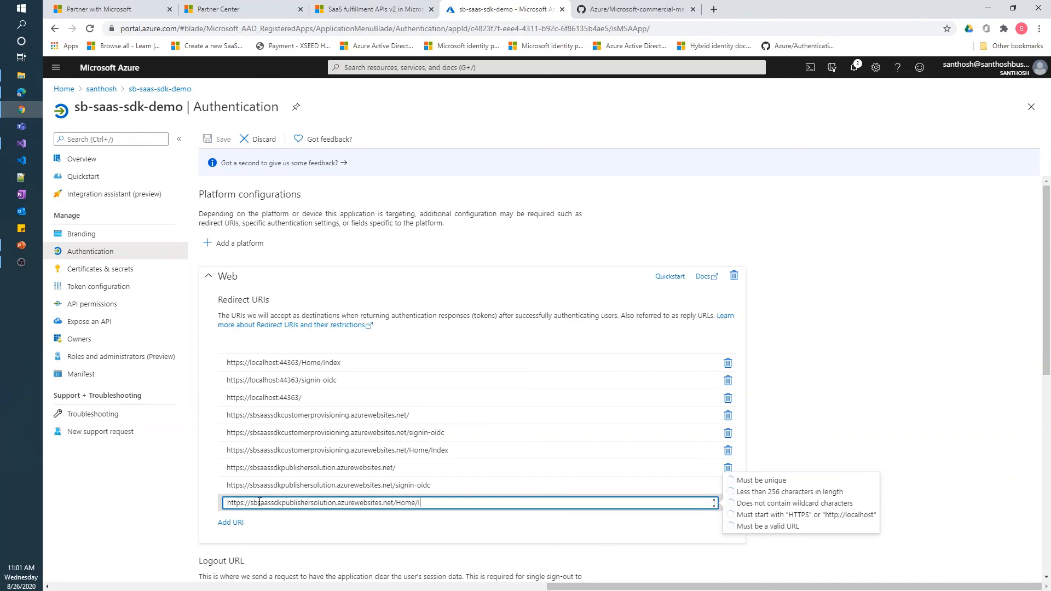
{"action": "type", "text": "ndex"}
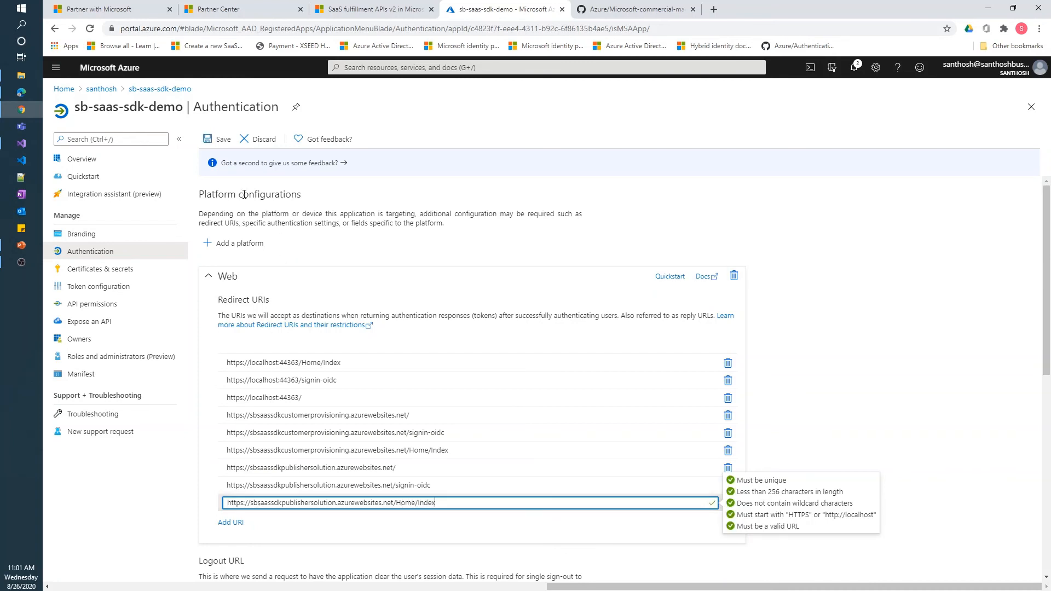
{"action": "left_click", "coordinate": [221, 143]}
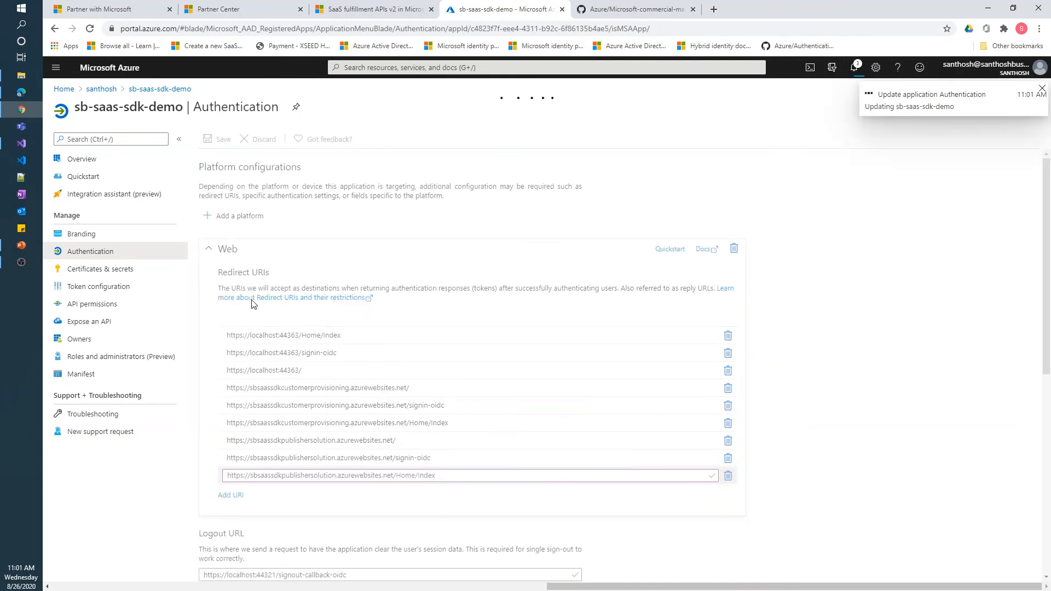
{"action": "left_click", "coordinate": [25, 94]}
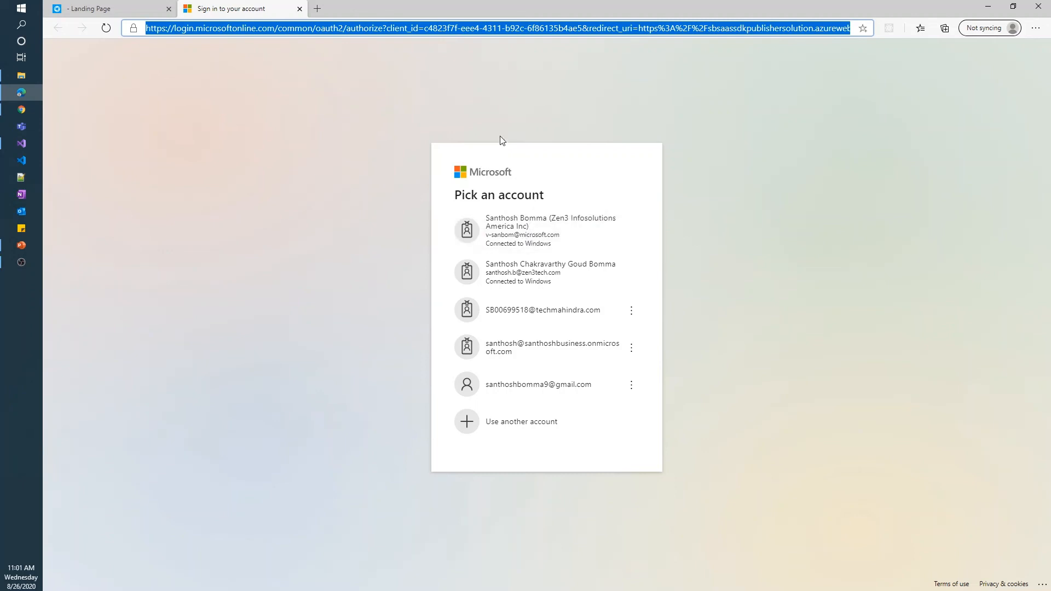
Sign in to sbsaassdkpublishersolution.azurewebsites.net with the first account, retrying after the reply-URL error
{"action": "left_click", "coordinate": [514, 236]}
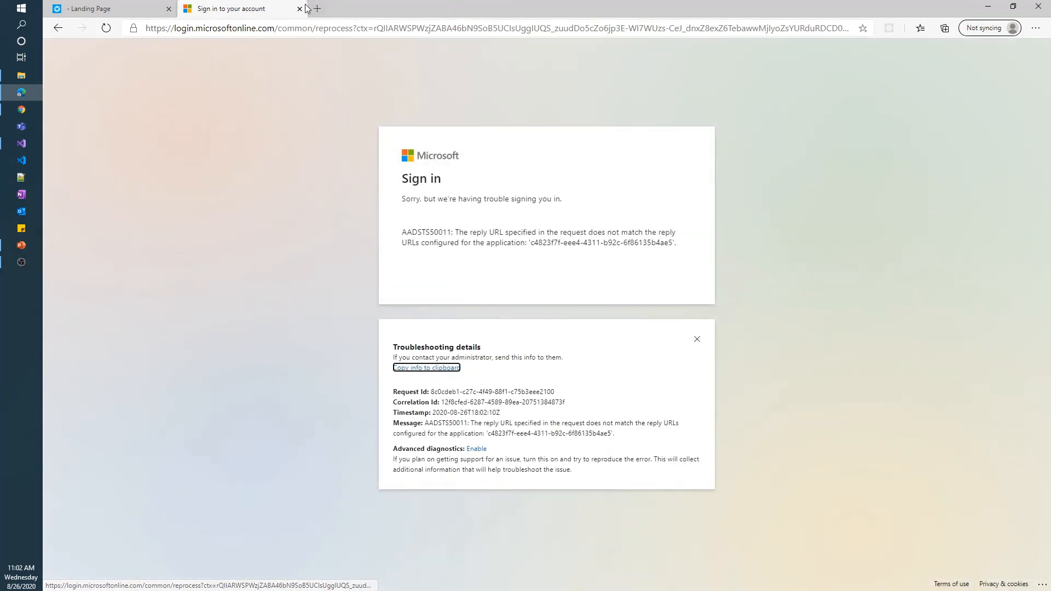
{"action": "left_click", "coordinate": [319, 10]}
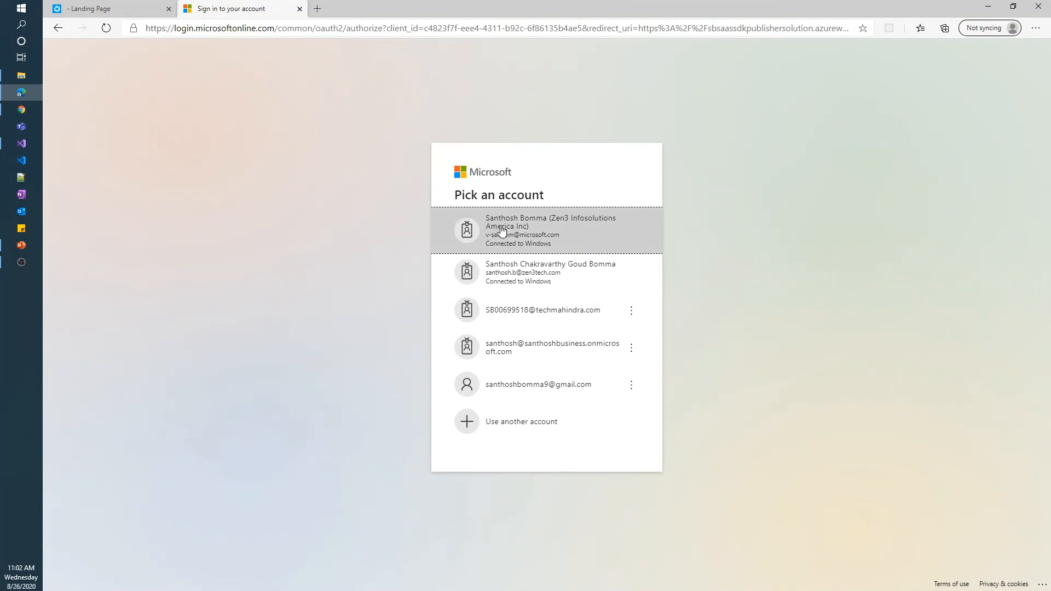
{"action": "left_click", "coordinate": [502, 230]}
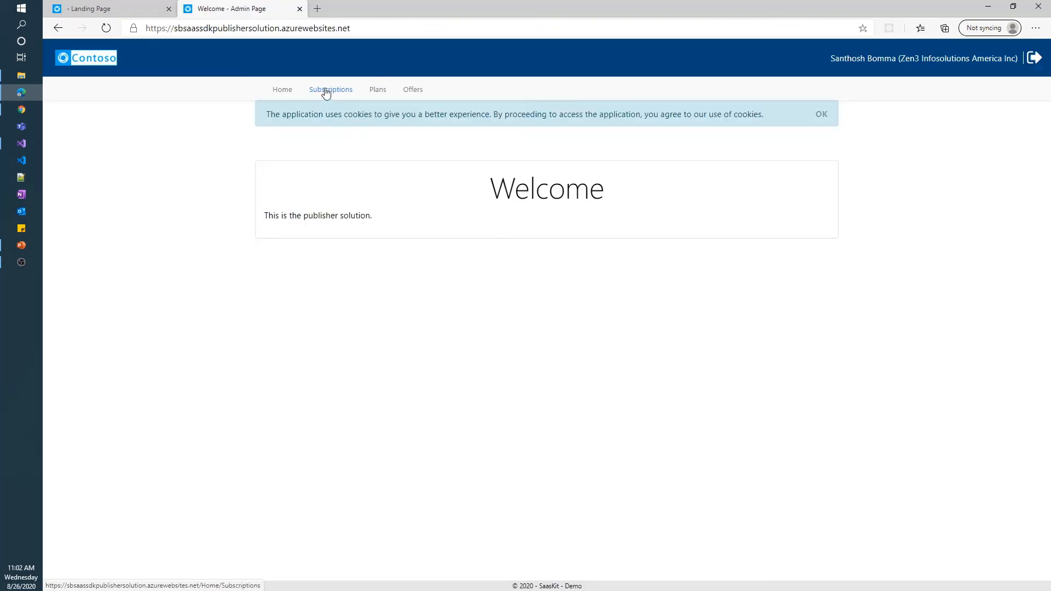
Check the admin app's Subscriptions and Home pages, then review the landing page's azurewebsites address
{"action": "left_click", "coordinate": [344, 96]}
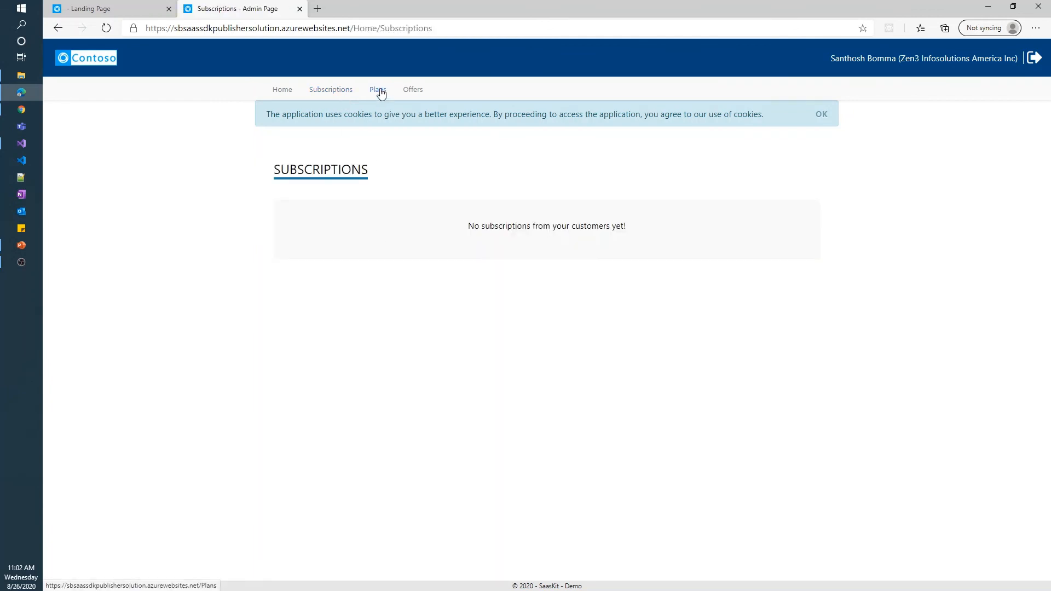
{"action": "left_click", "coordinate": [277, 93]}
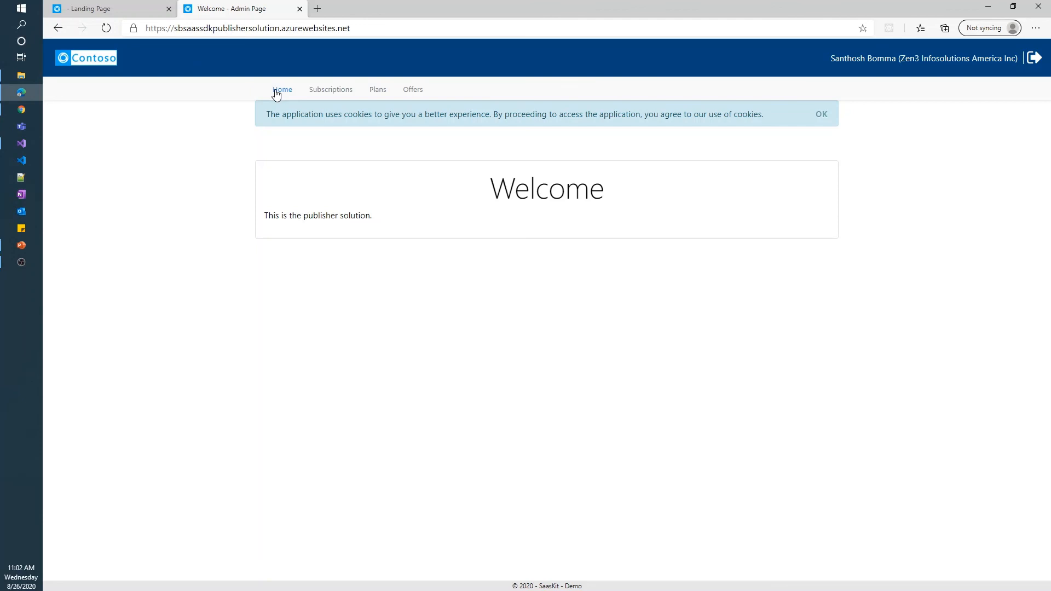
{"action": "left_click", "coordinate": [99, 9]}
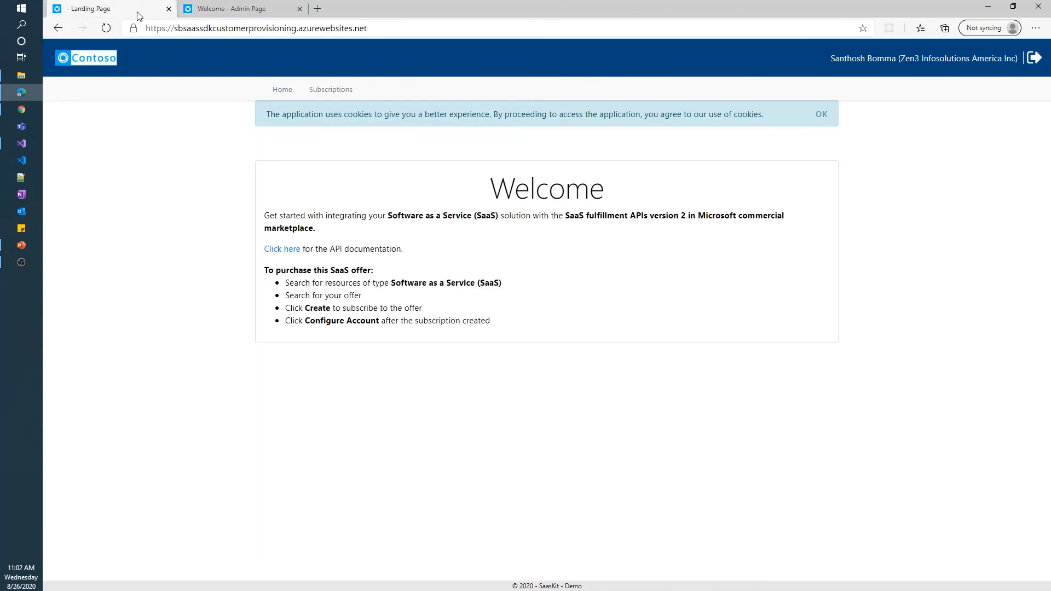
{"action": "double_click", "coordinate": [290, 30]}
{"action": "double_click", "coordinate": [325, 28]}
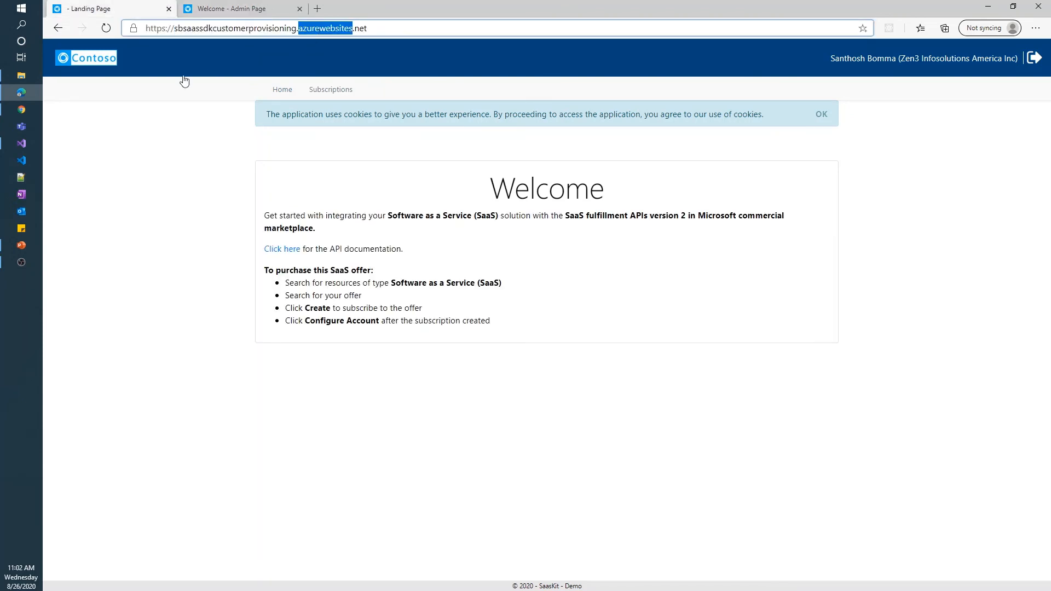
{"action": "left_click", "coordinate": [21, 110]}
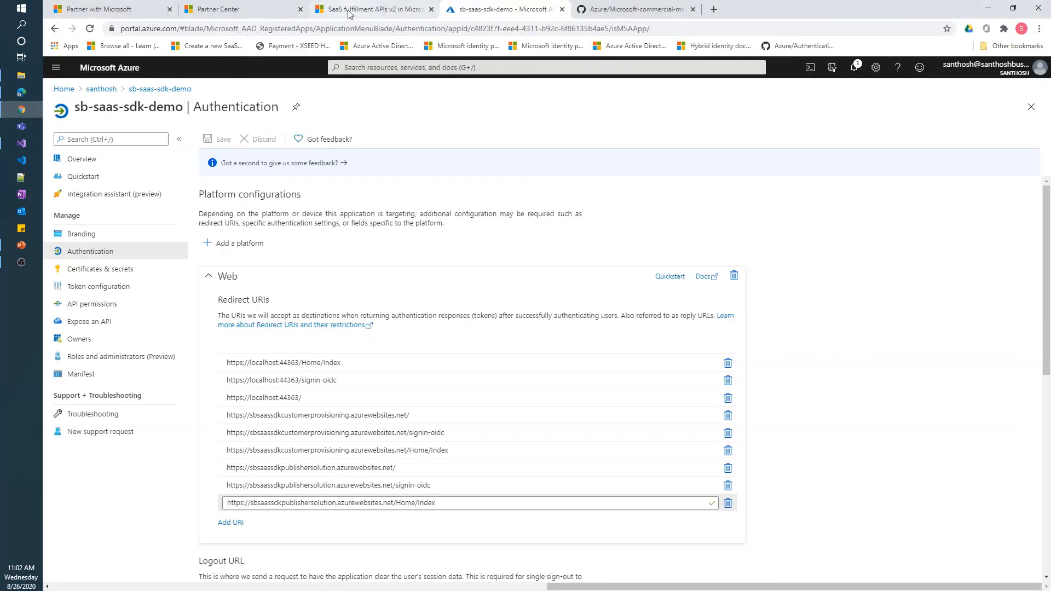
Review Test Offer 10's completed Technical configuration in Partner Center, then the SaaS fulfillment APIs v2 docs
{"action": "left_click", "coordinate": [268, 12]}
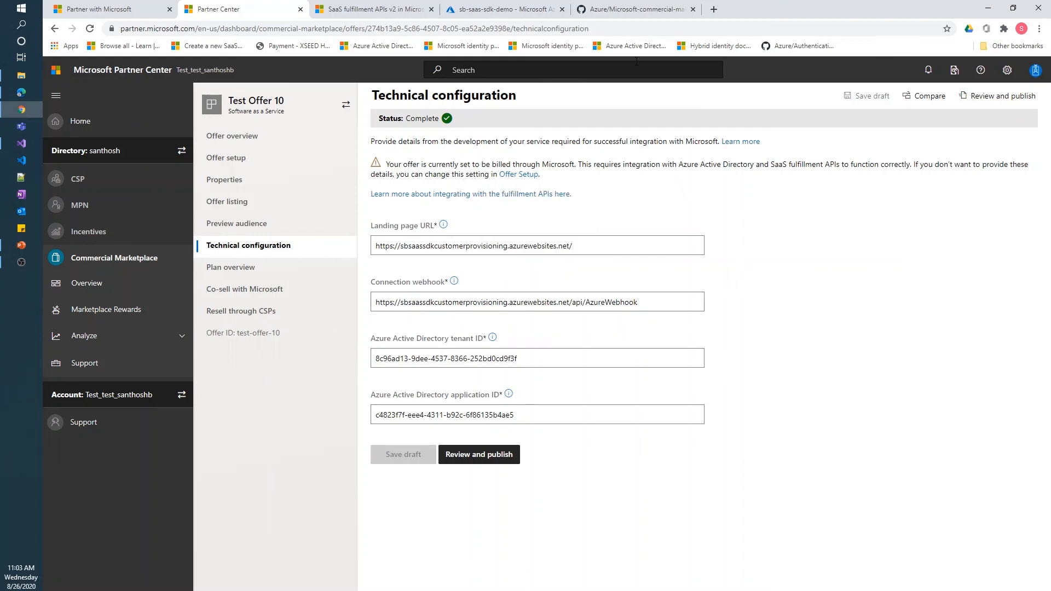
{"action": "left_click", "coordinate": [399, 11]}
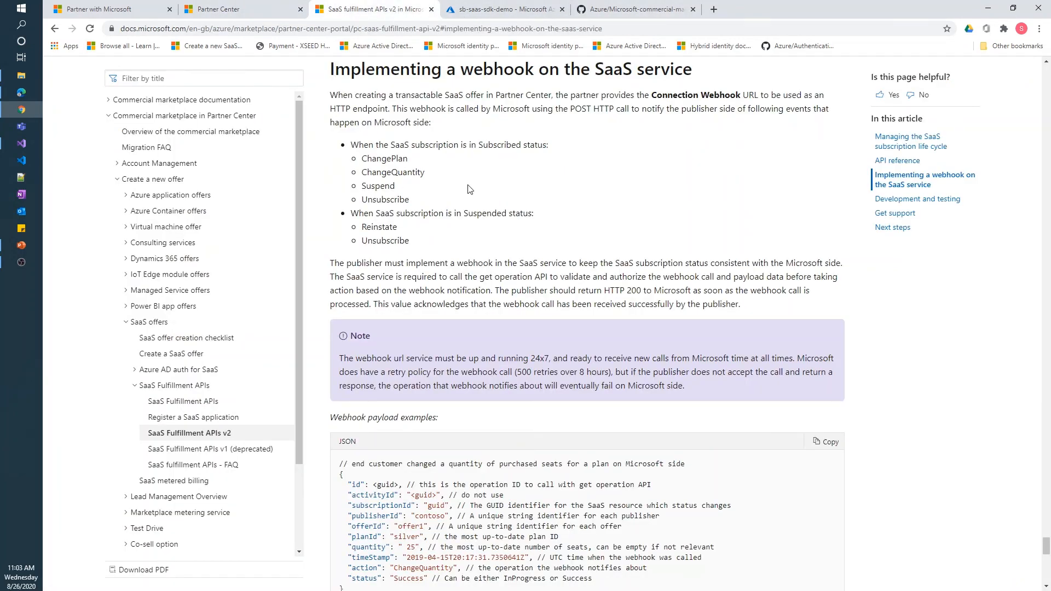
Return to the top of the SaaS fulfillment APIs version 2 article
{"action": "scroll", "coordinate": [472, 200], "scroll_direction": "up", "scroll_amount": 12}
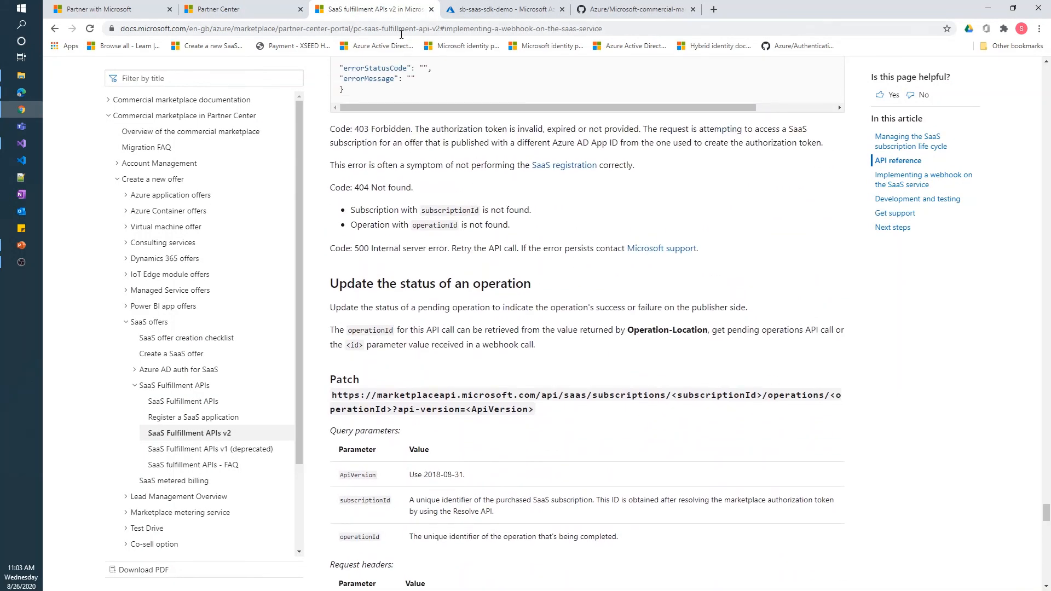
{"action": "left_click_drag", "start_coordinate": [1047, 516], "coordinate": [1047, 74]}
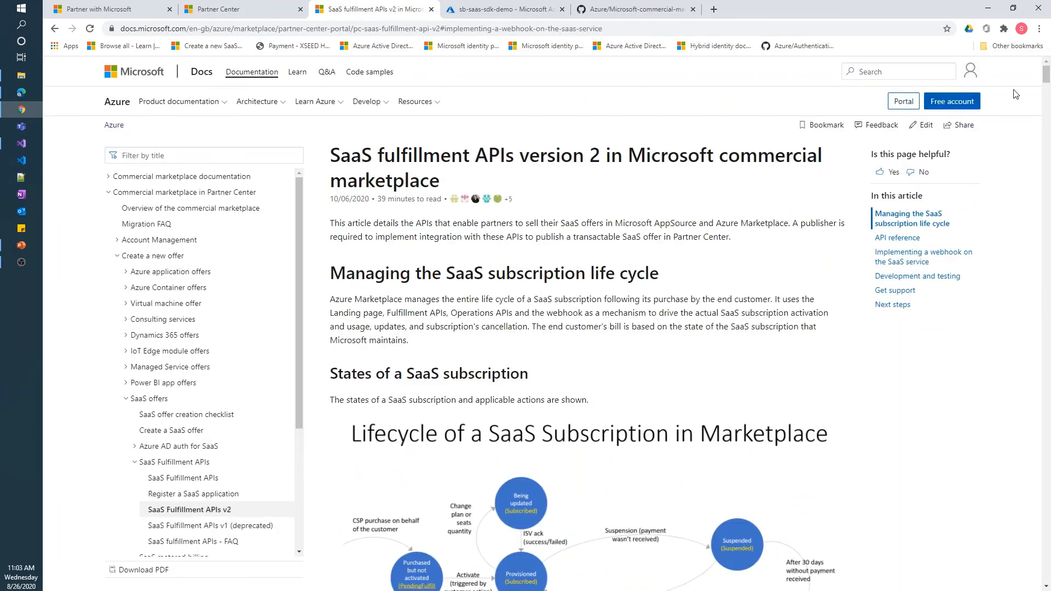